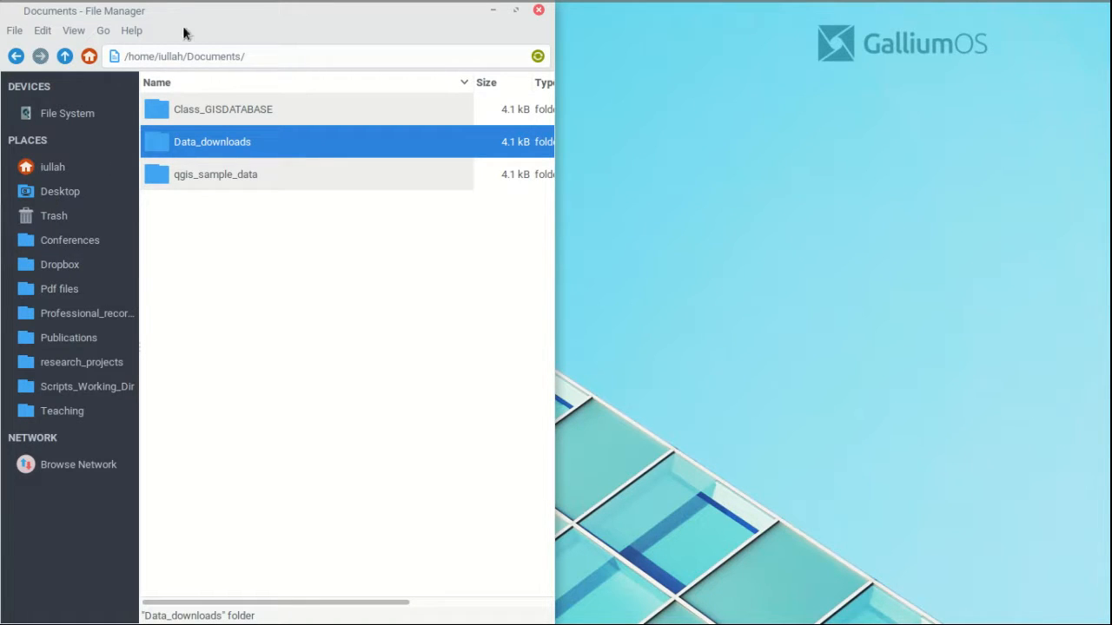
Open the Data_downloads folder and look over the n32_w117_1arc_v3.tif and n32_w118_1arc_v3.tif raster files
double_click(207, 148)
click(221, 113)
click(226, 141)
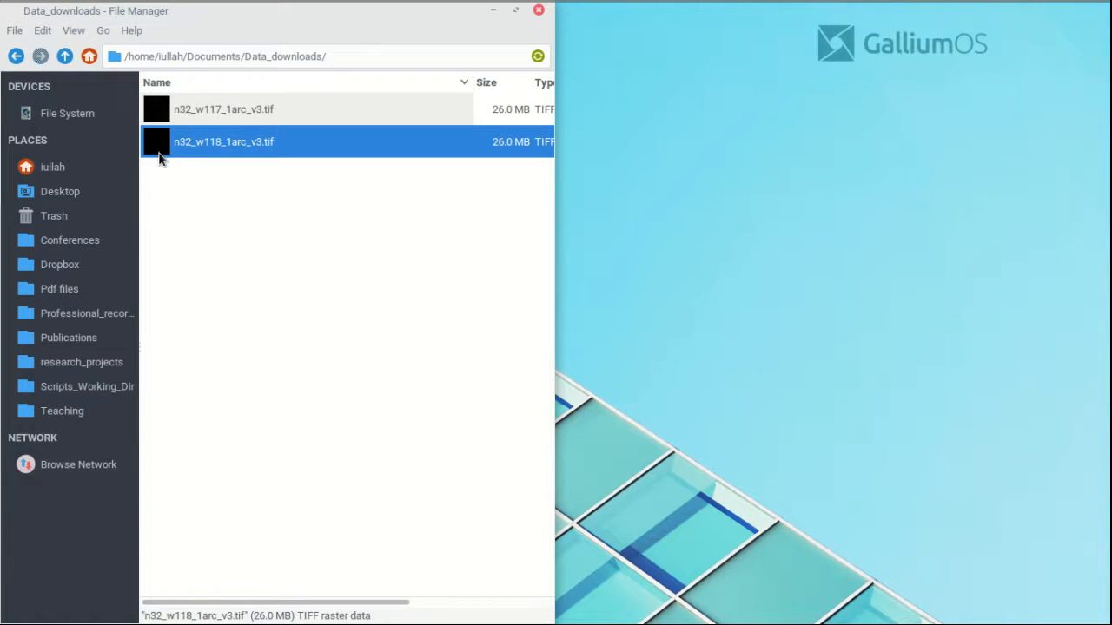
click(247, 109)
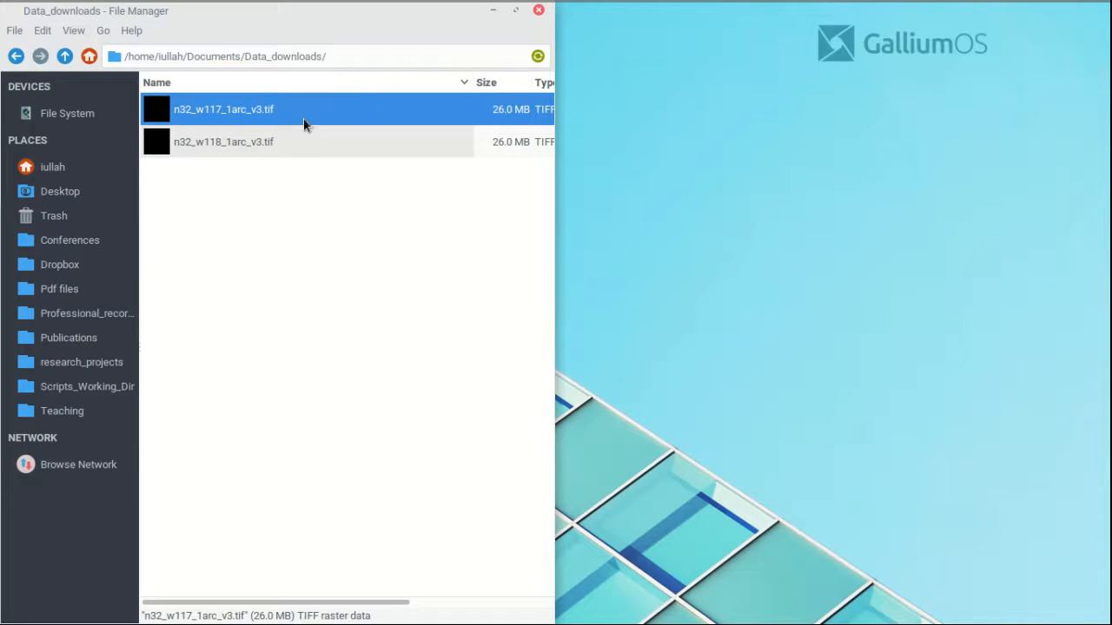
click(252, 149)
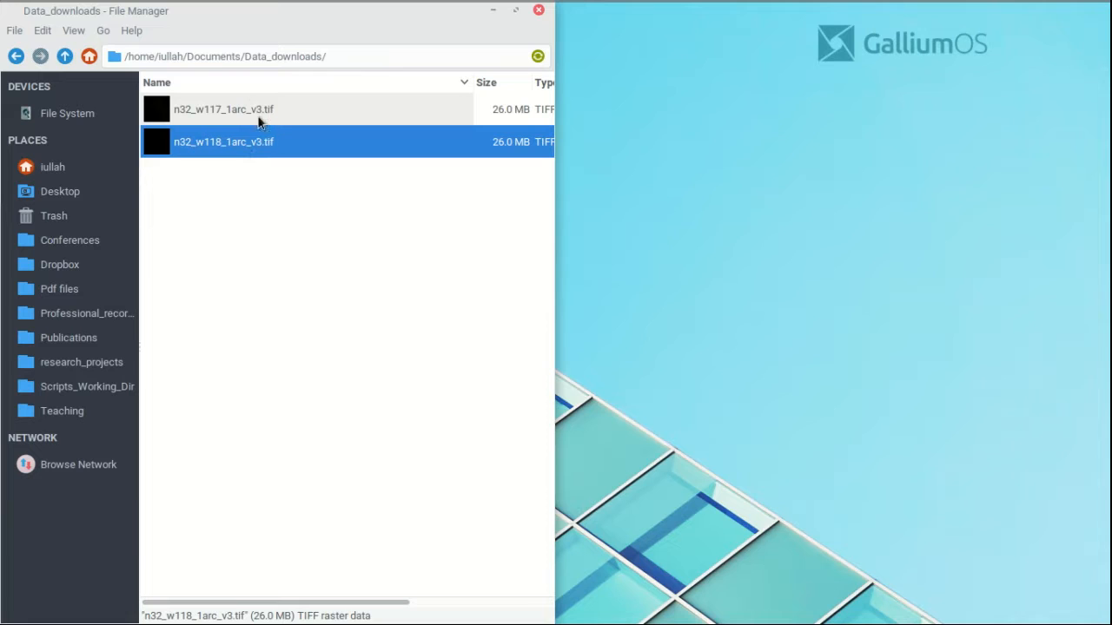
click(261, 119)
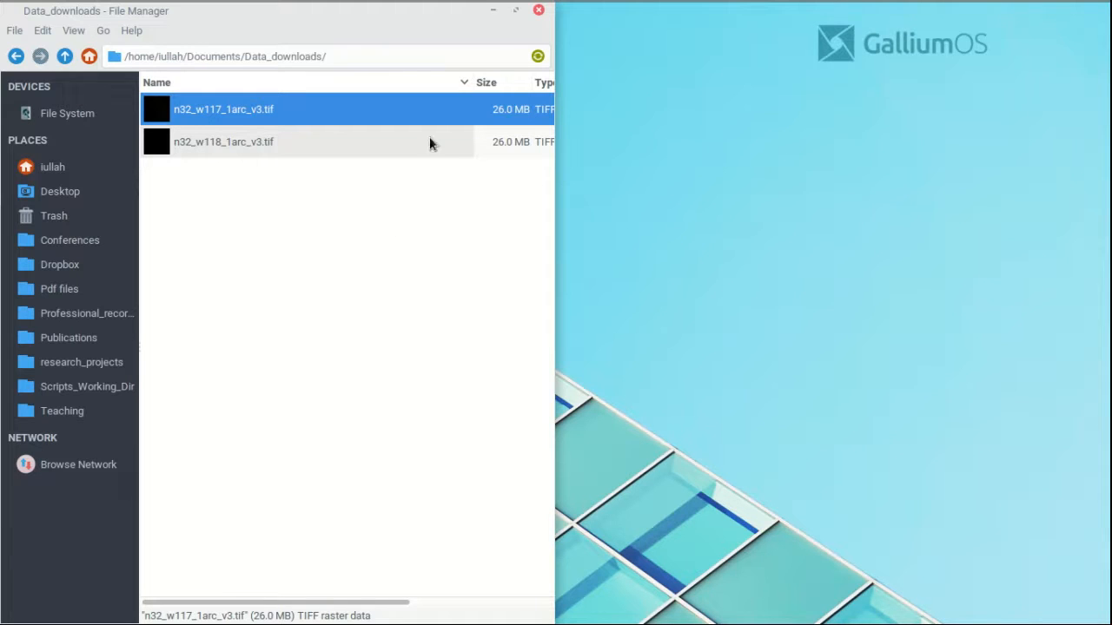
click(268, 213)
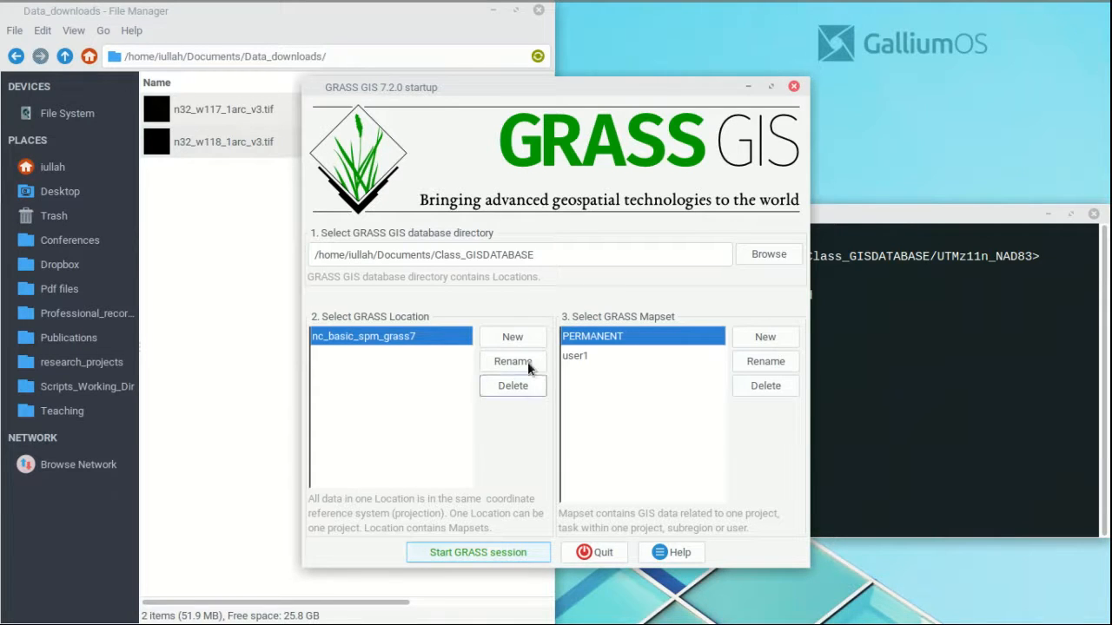
In the GRASS GIS startup window, define a new location named LatLon_wgs84 in the Class_GISDATABASE directory
drag(597, 91, 716, 60)
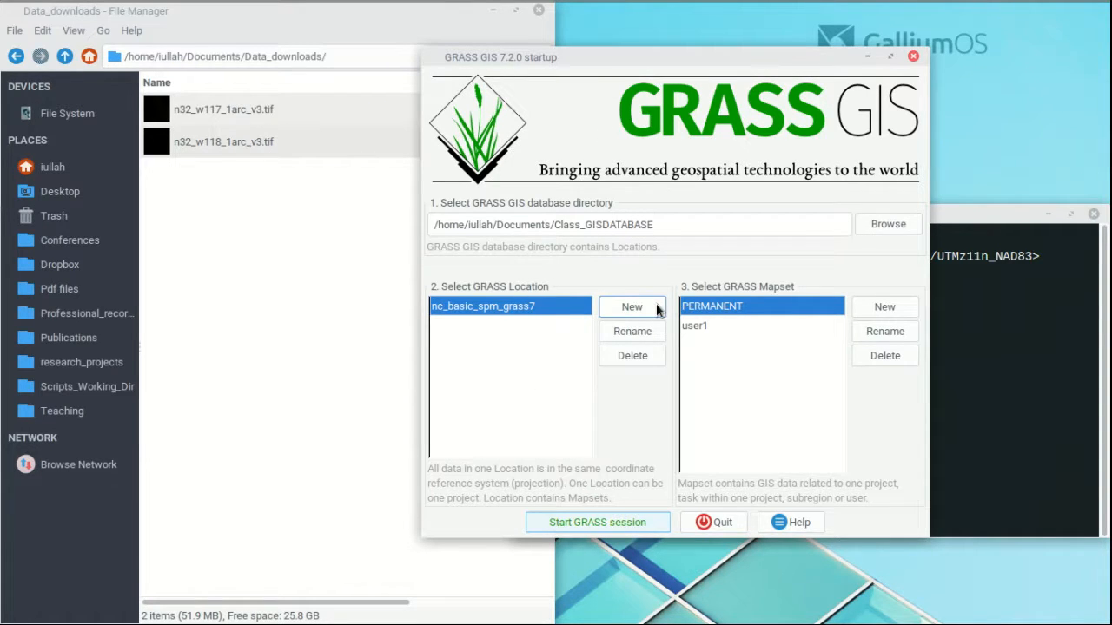
drag(724, 56, 707, 93)
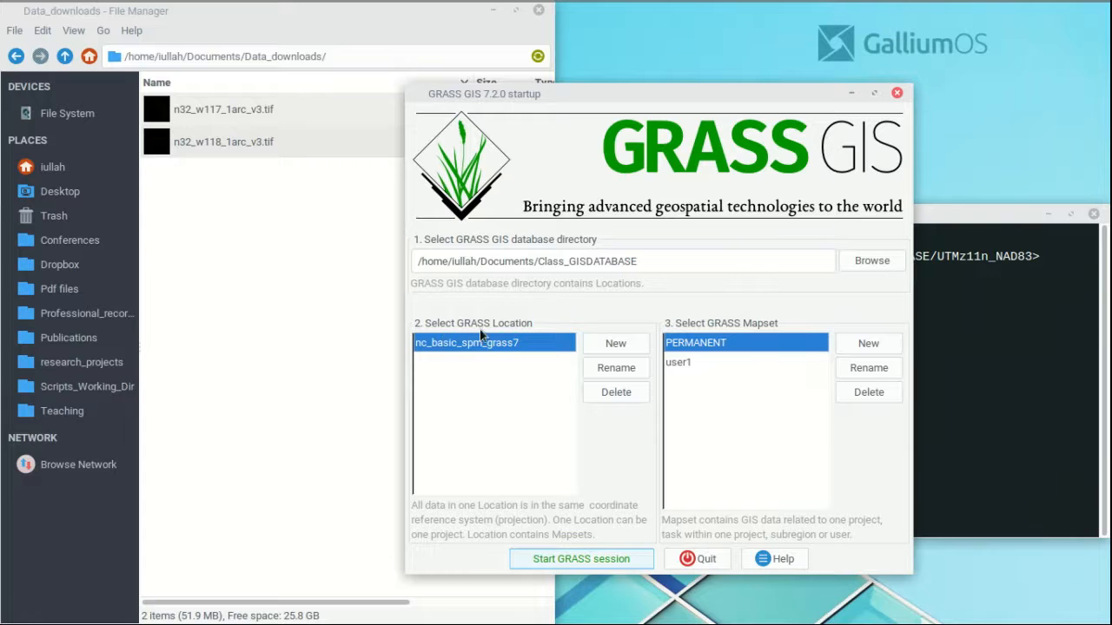
click(602, 342)
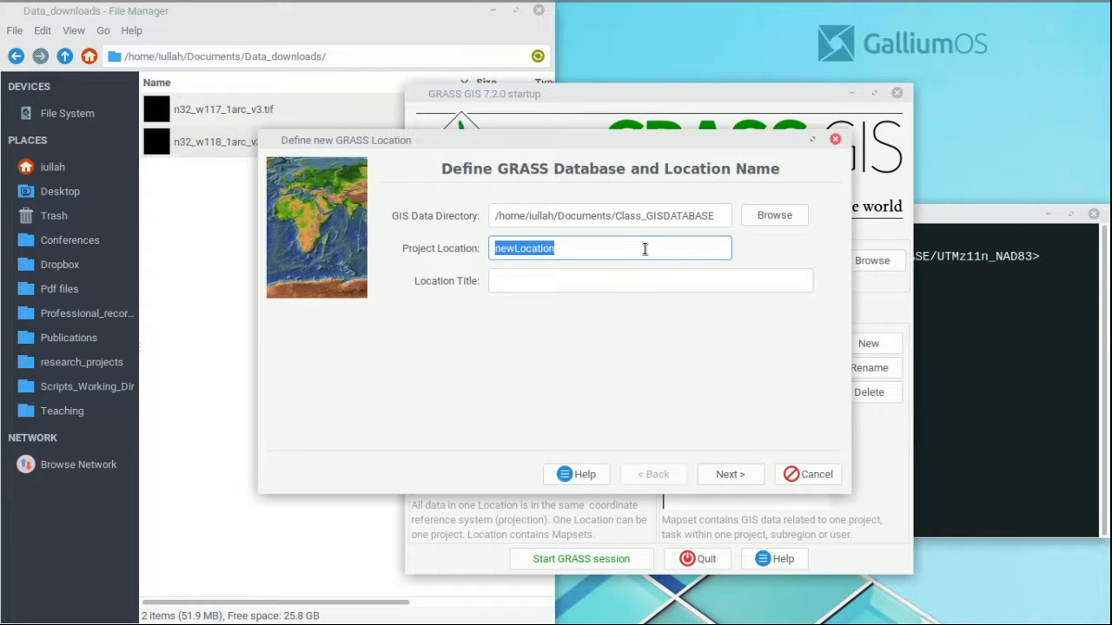
text(La)
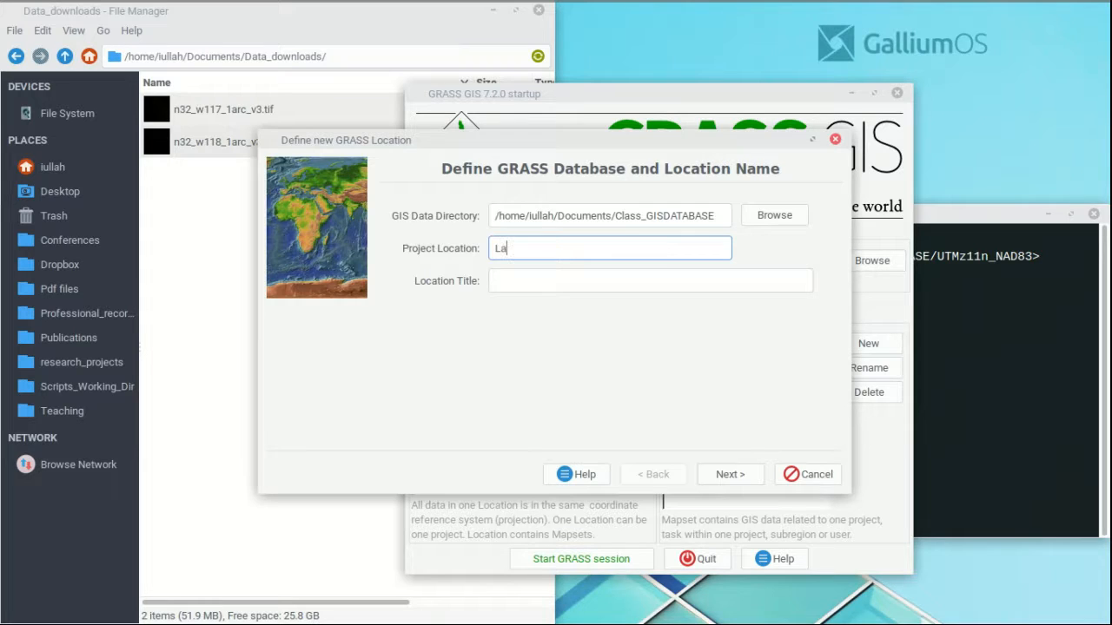
text(tLon_wgs84)
click(728, 471)
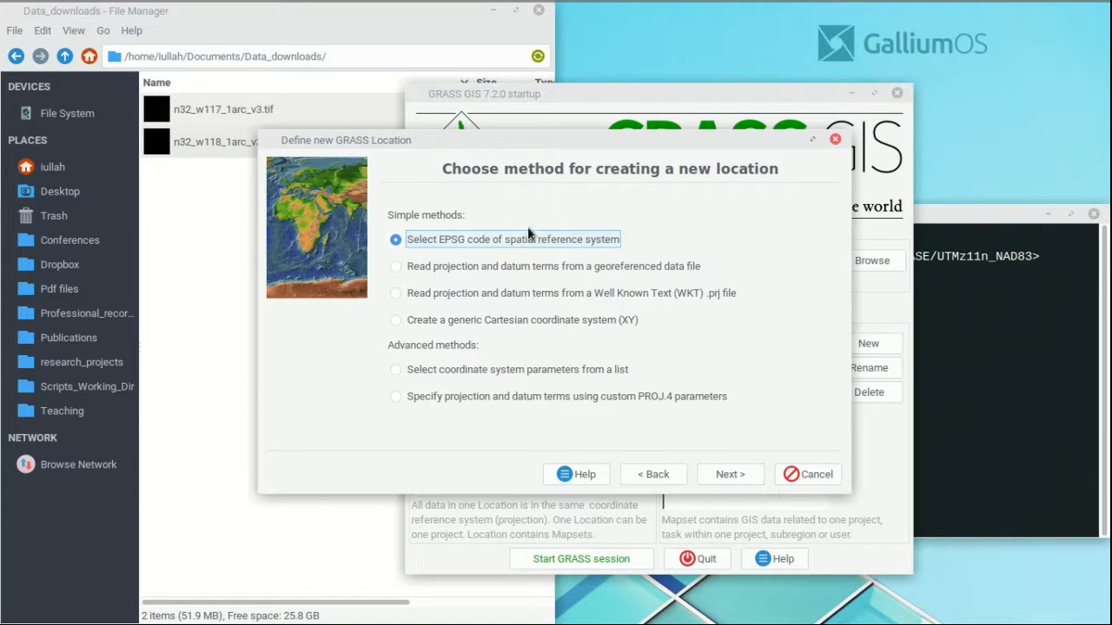
Have the location read its projection and datum from the georeferenced file n32_w117_1arc_v3.tif in Documents/Data_downloads
click(490, 269)
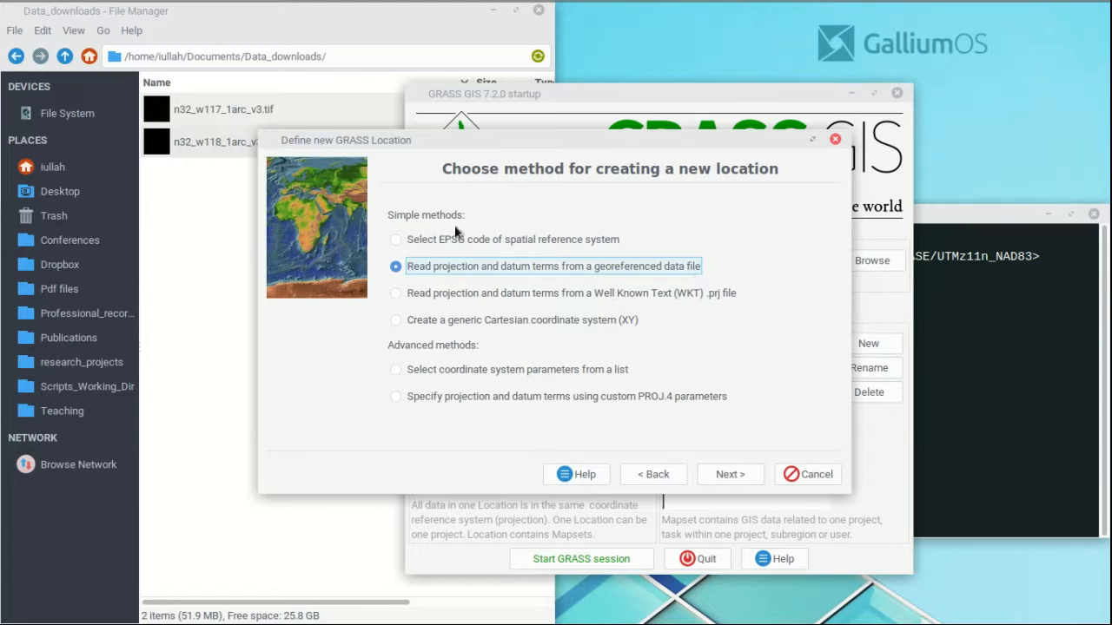
click(731, 475)
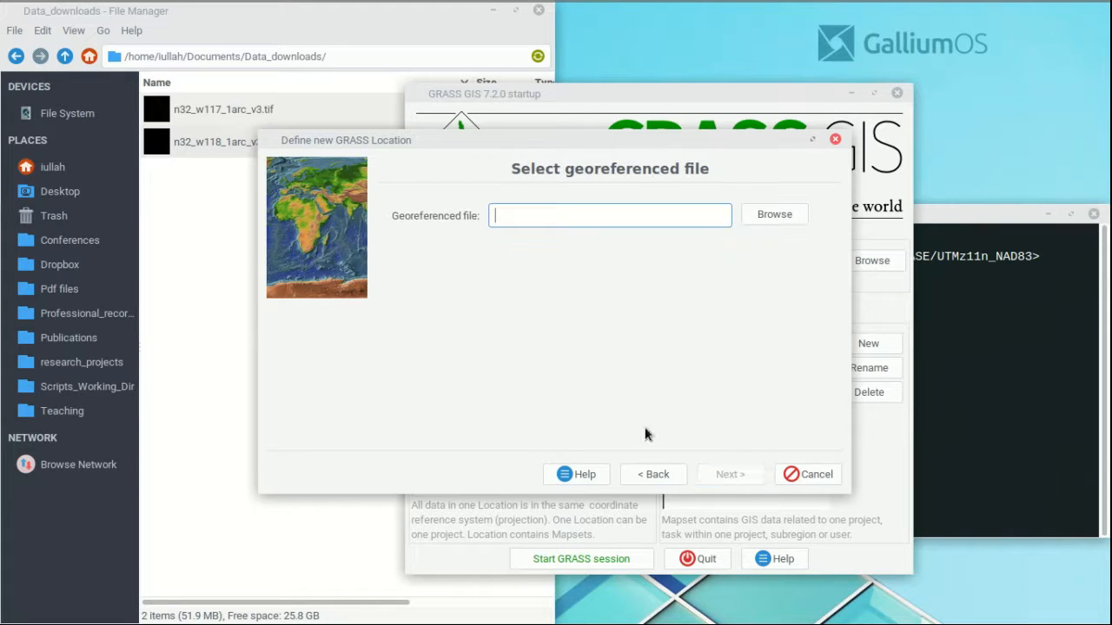
click(768, 217)
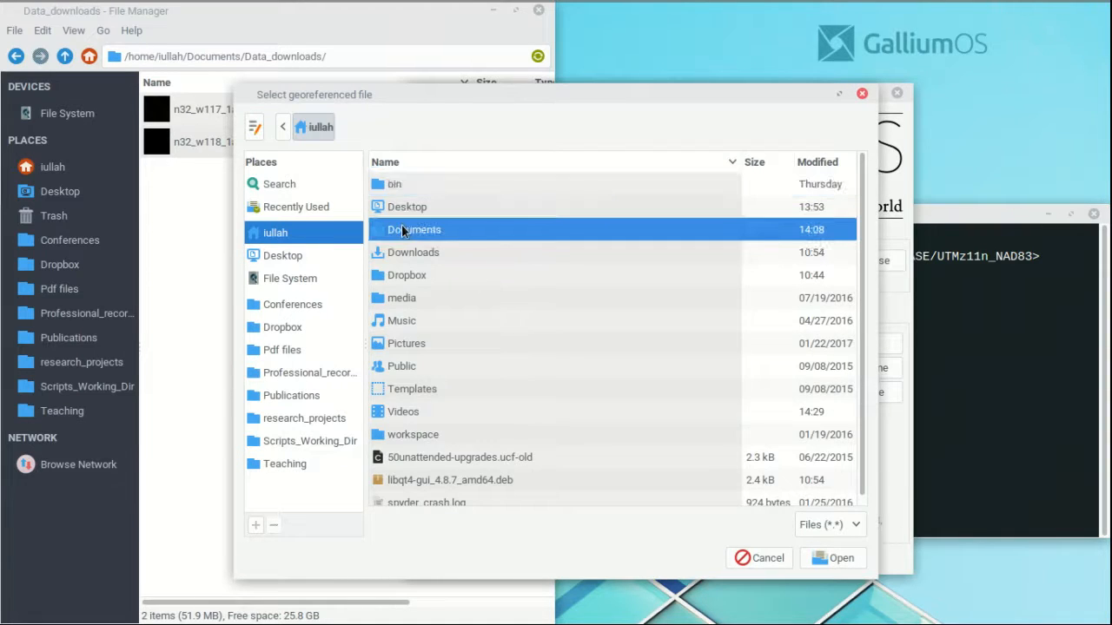
double_click(401, 229)
double_click(428, 214)
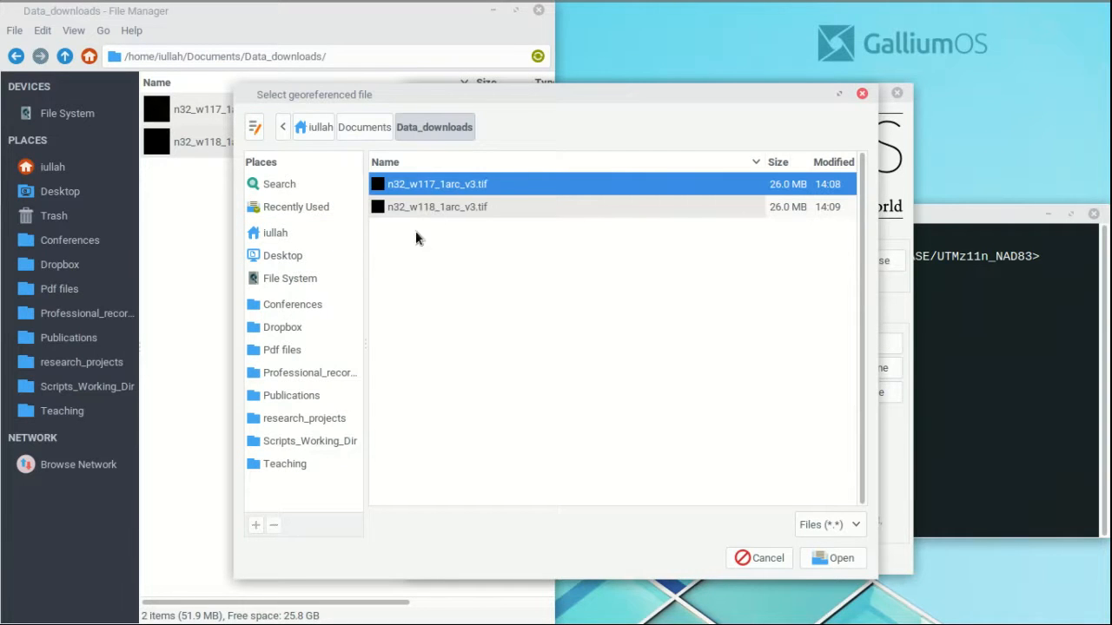
click(477, 206)
double_click(476, 184)
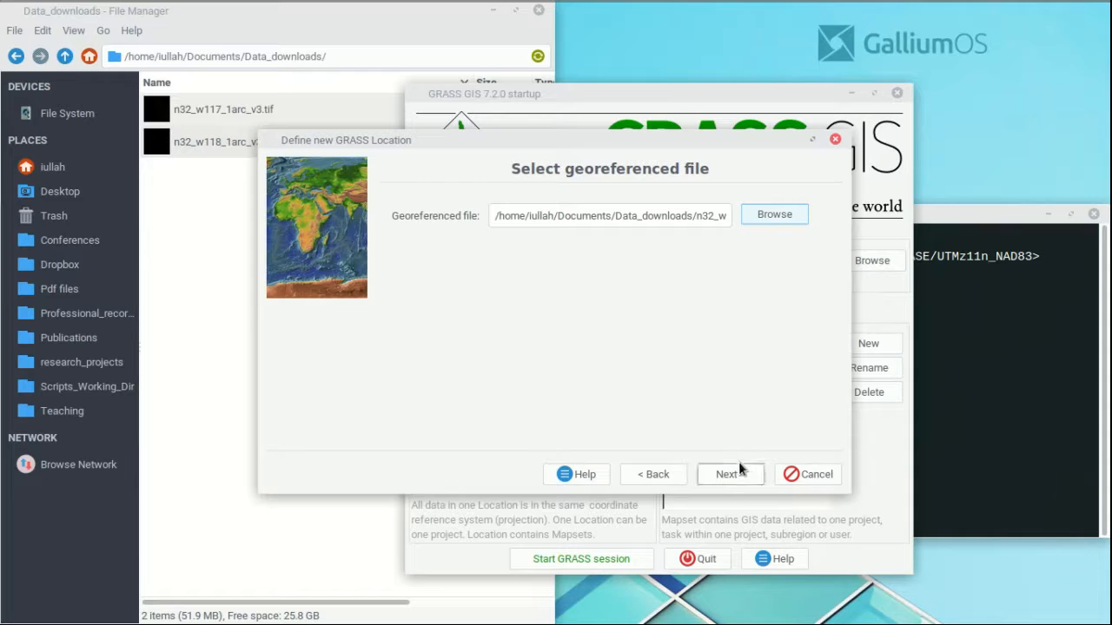
click(709, 457)
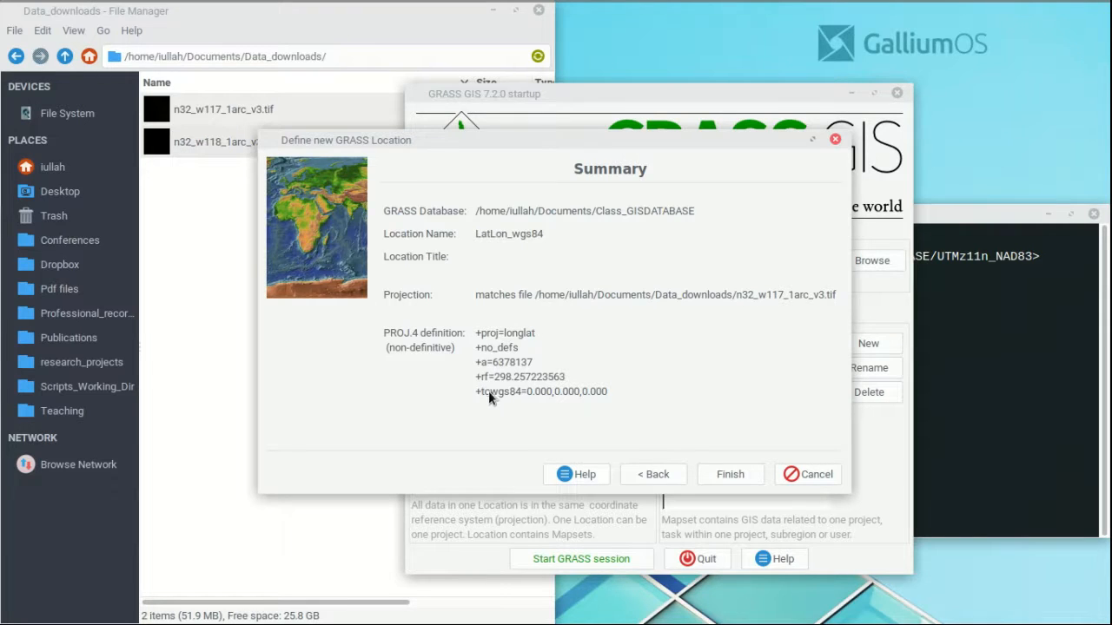
Finish creating the location and import n32_w117_1arc_v3.tif into it
click(729, 475)
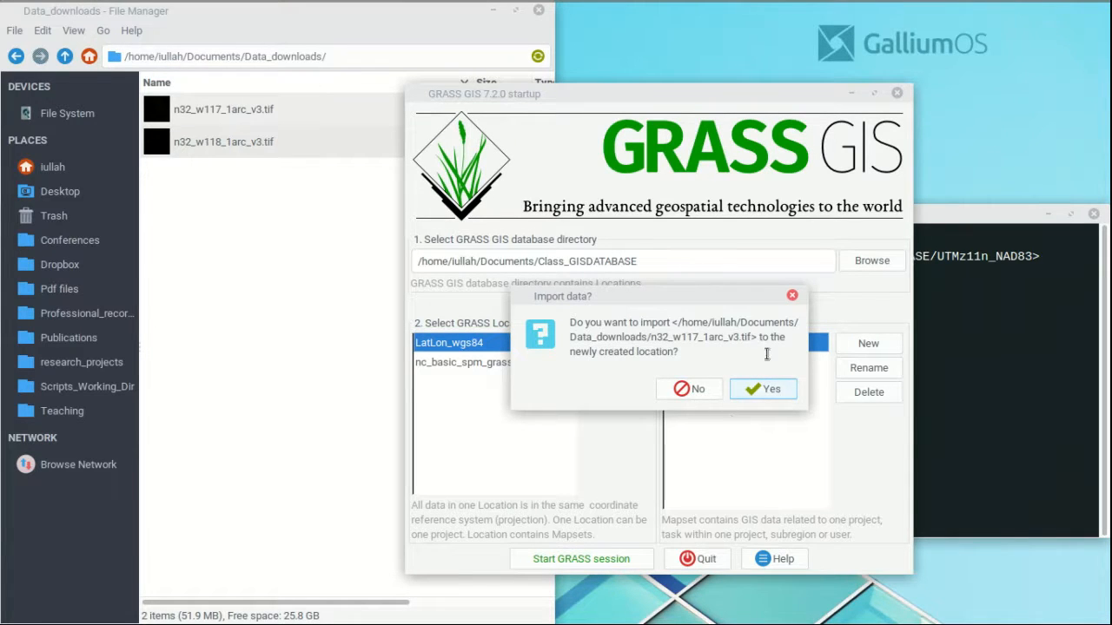
click(782, 396)
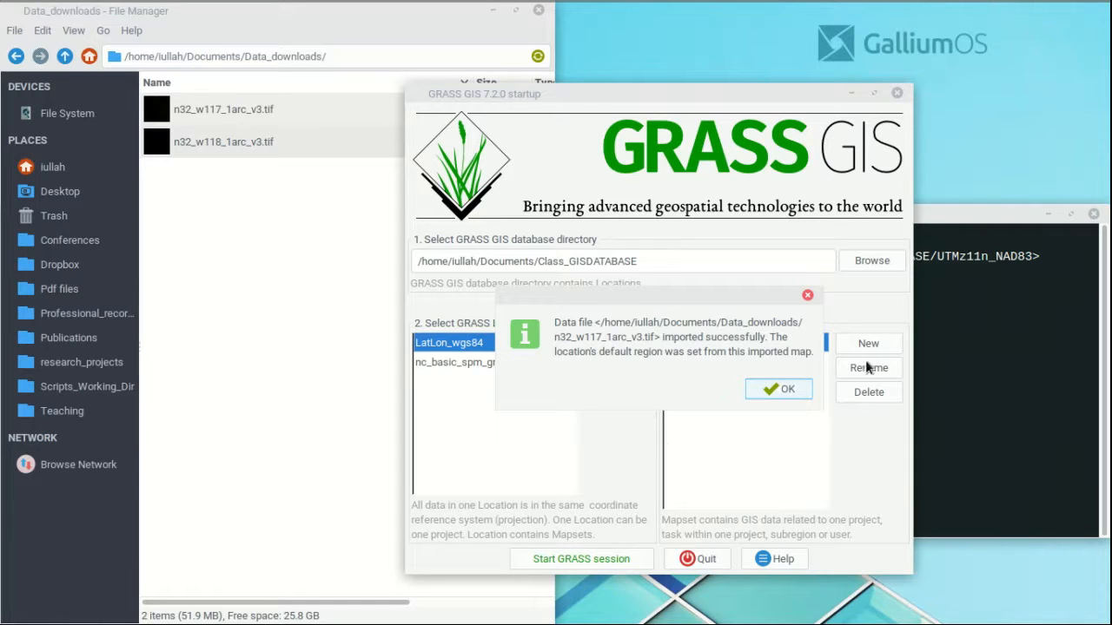
click(782, 390)
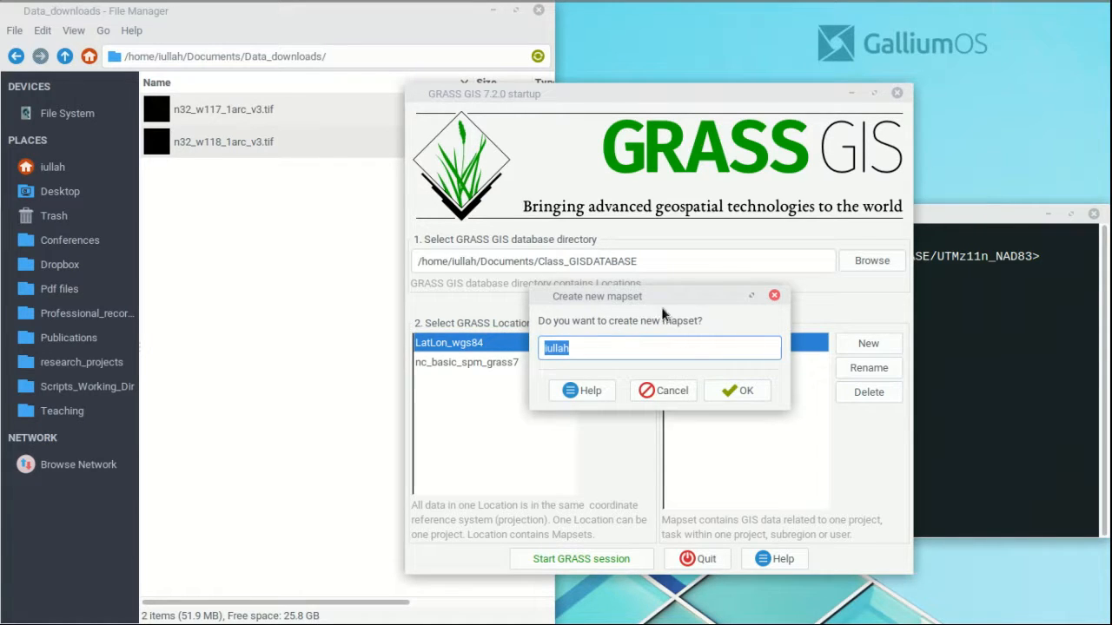
Decline creating a new mapset and start the GRASS session in the PERMANENT mapset of LatLon_wgs84
click(667, 390)
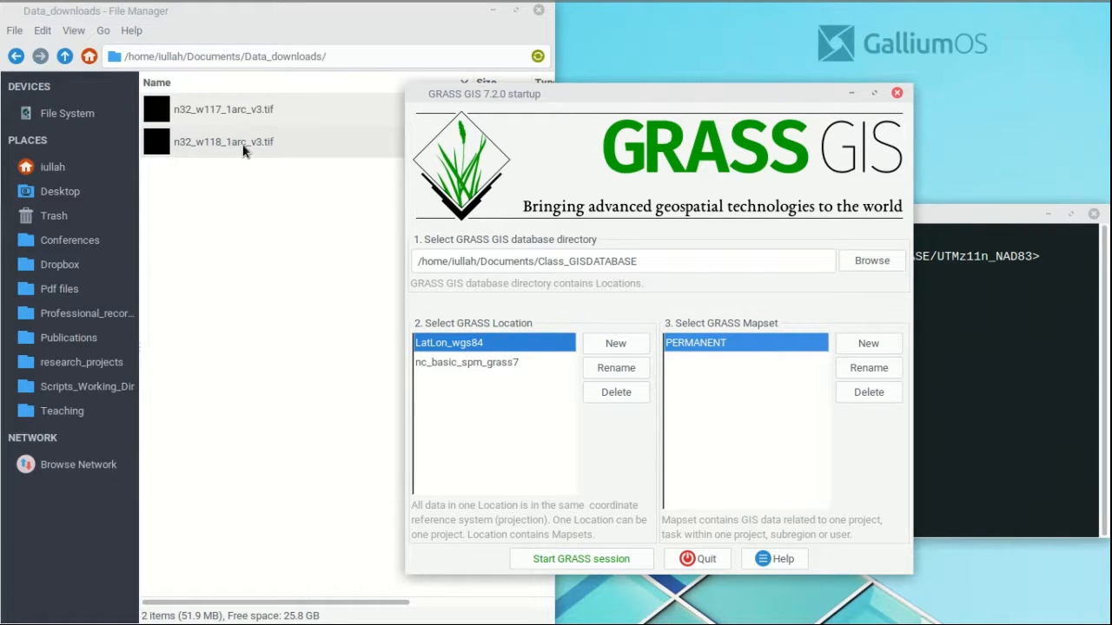
click(612, 556)
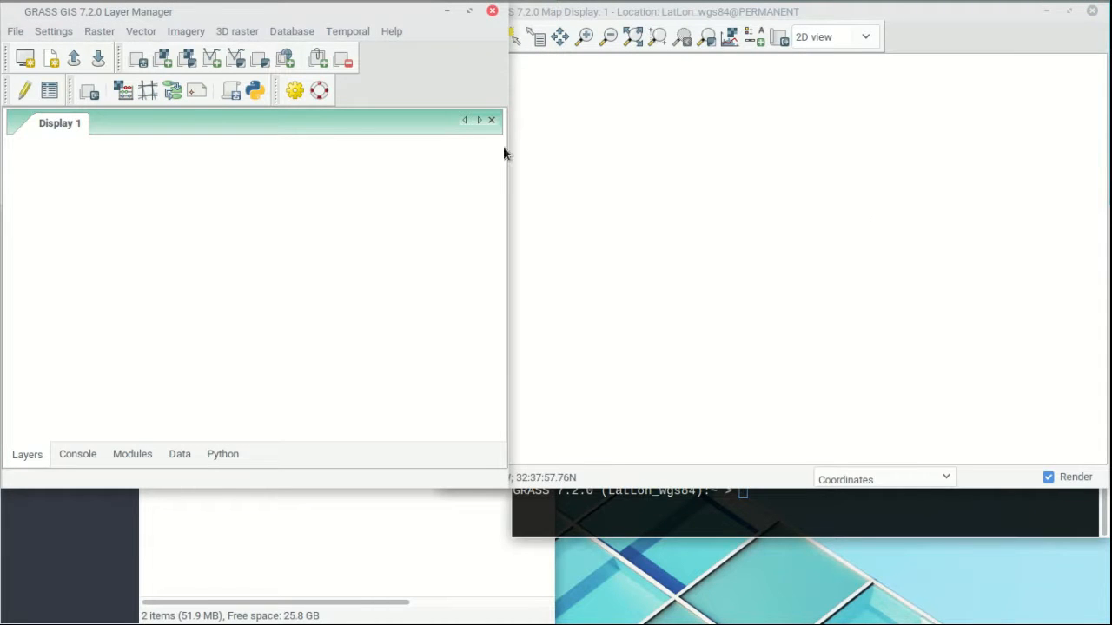
Add the raster map n32_w117_1arc_v3 from the PERMANENT mapset to the map display
click(162, 59)
click(705, 271)
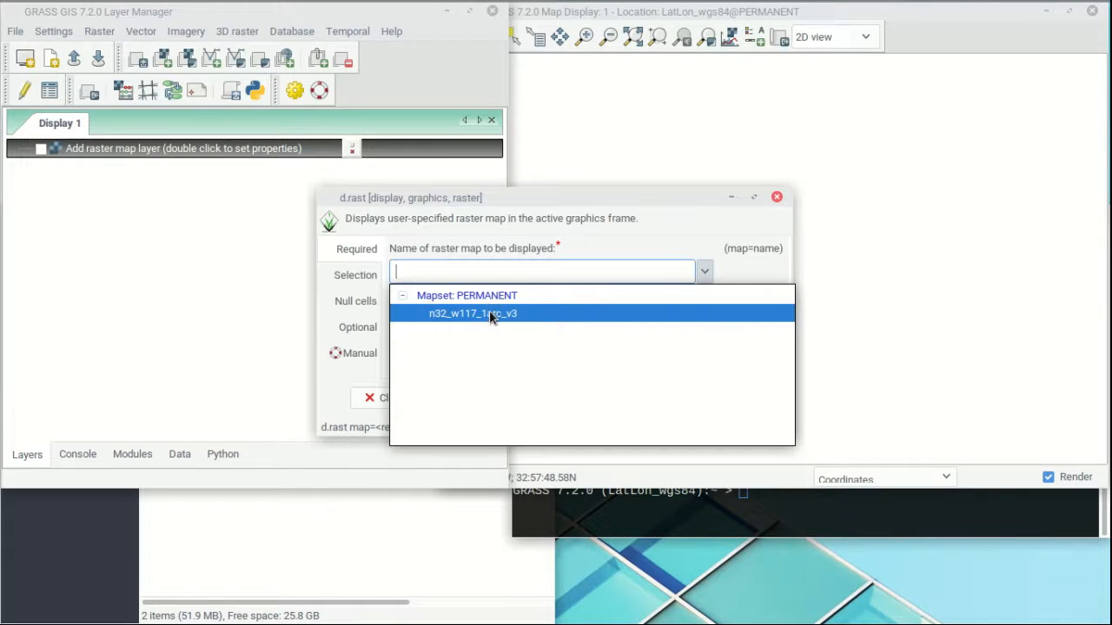
click(489, 318)
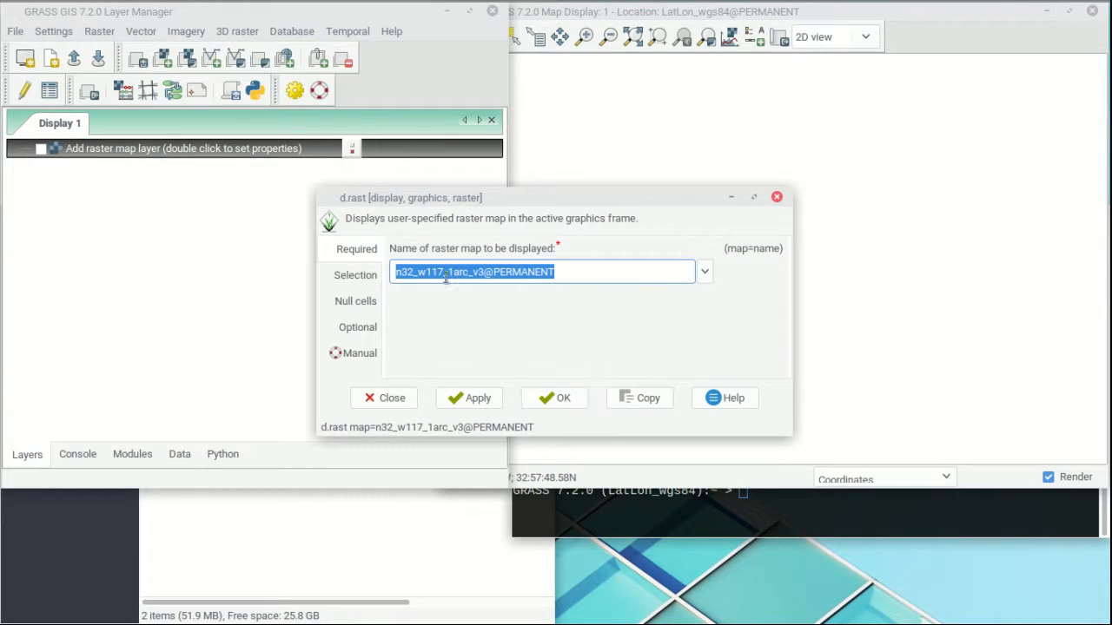
click(560, 397)
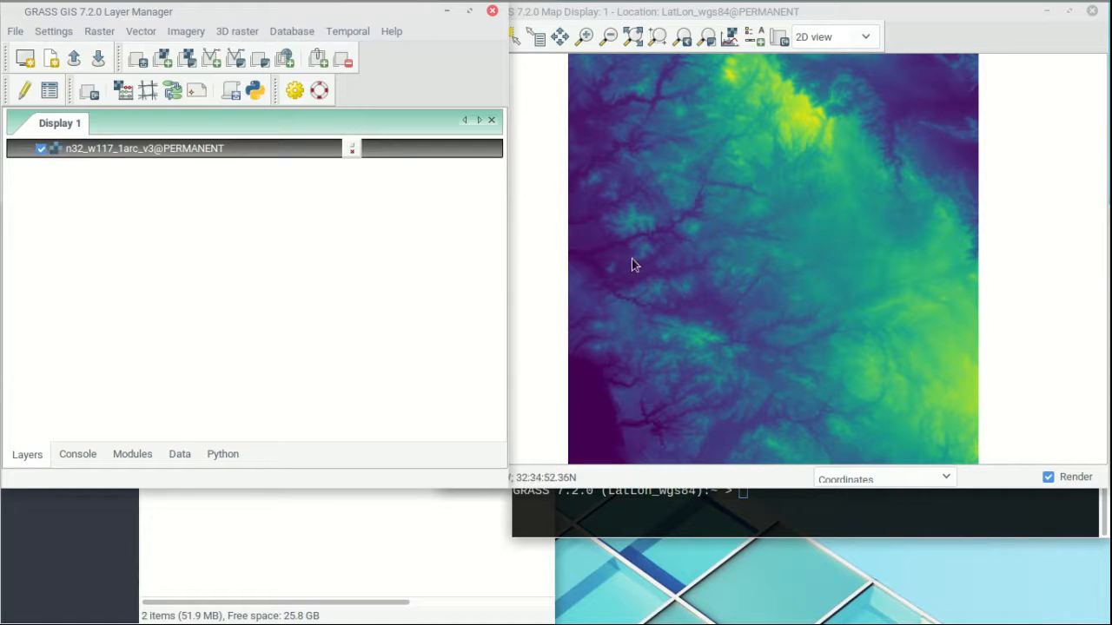
Show the metadata of the n32_w117_1arc_v3 layer and examine its north, south, east and west extents
right_click(128, 149)
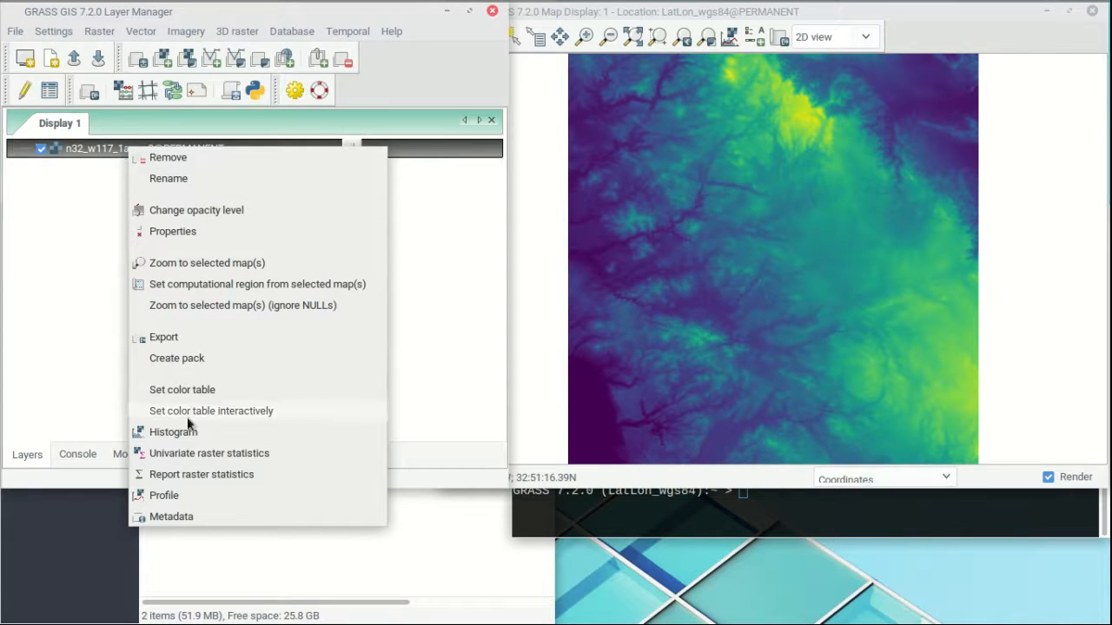
click(170, 518)
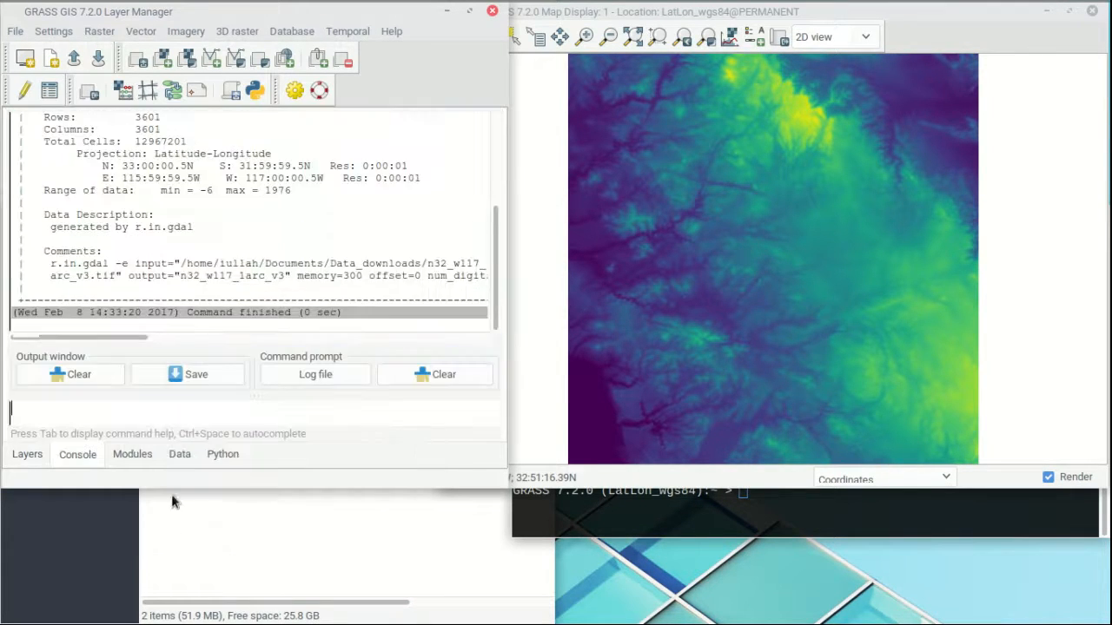
scroll(193, 182, up, 1)
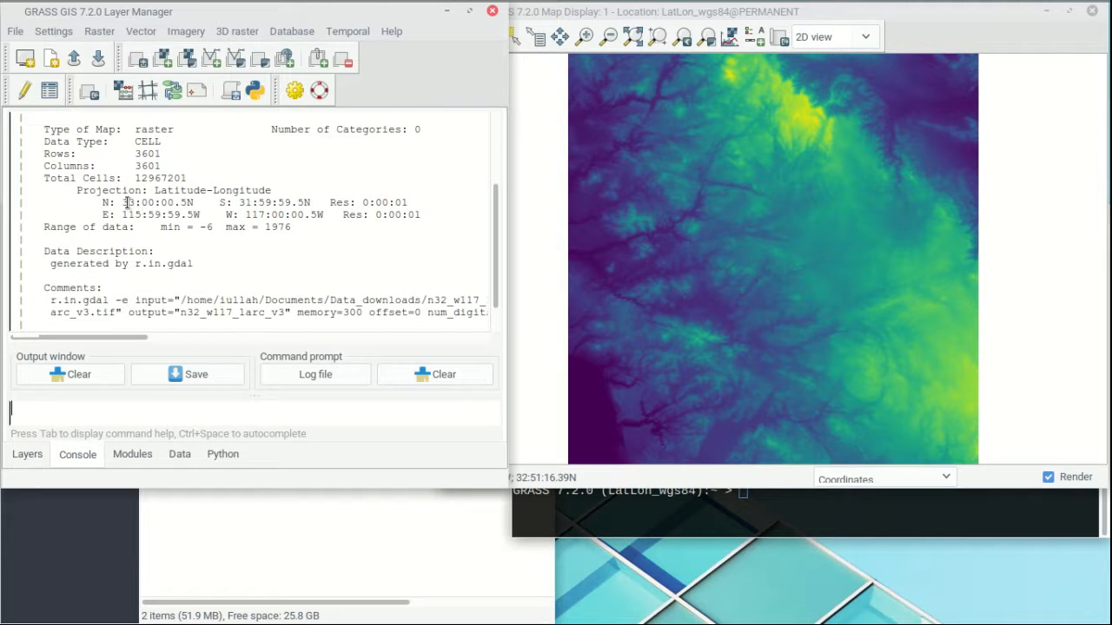
drag(124, 203, 293, 207)
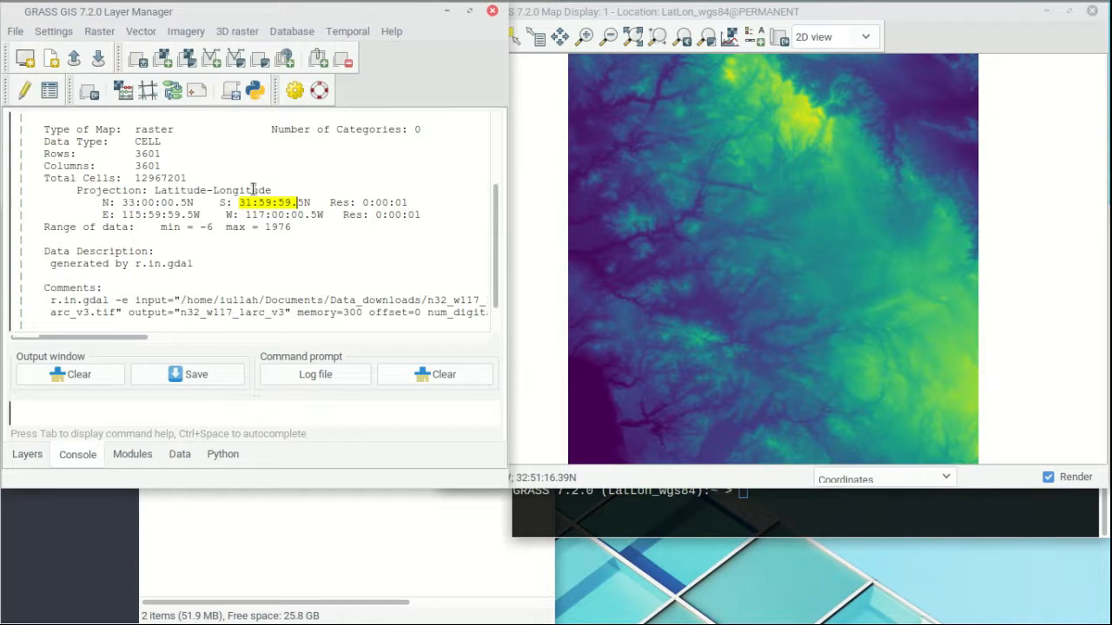
click(317, 224)
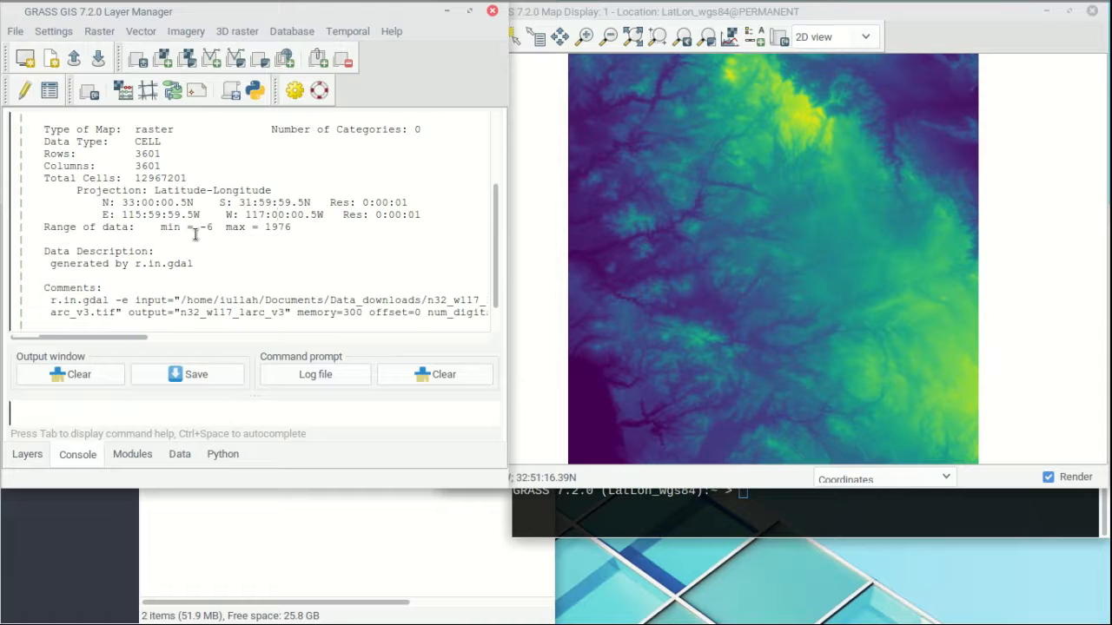
Print the current computational region and examine its boundary coordinates
click(66, 35)
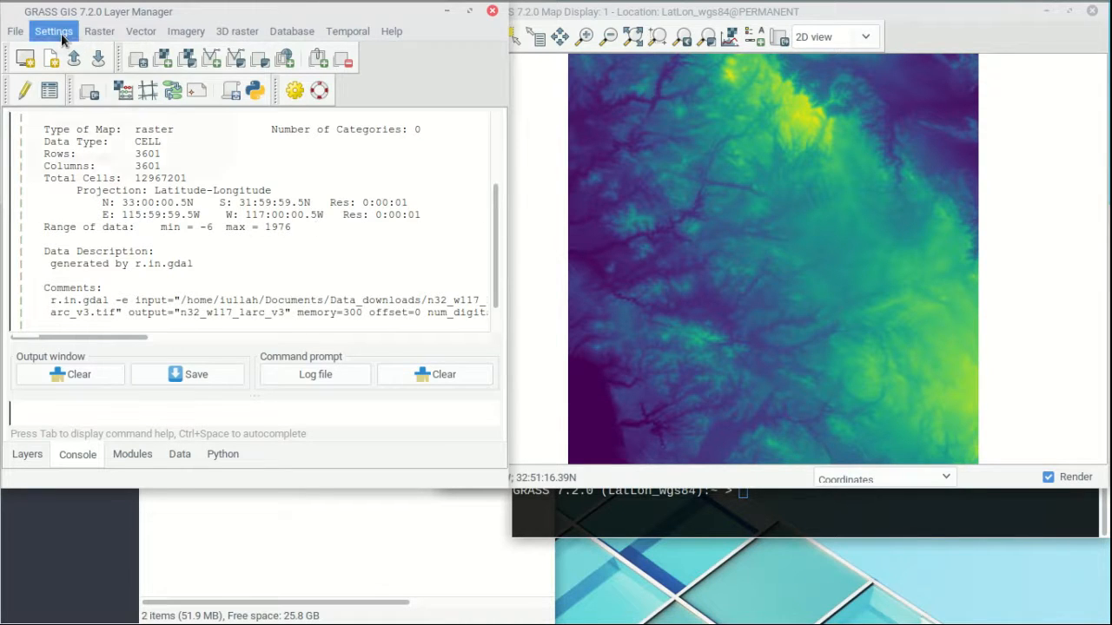
mouse_move(72, 56)
click(293, 53)
drag(87, 209, 167, 243)
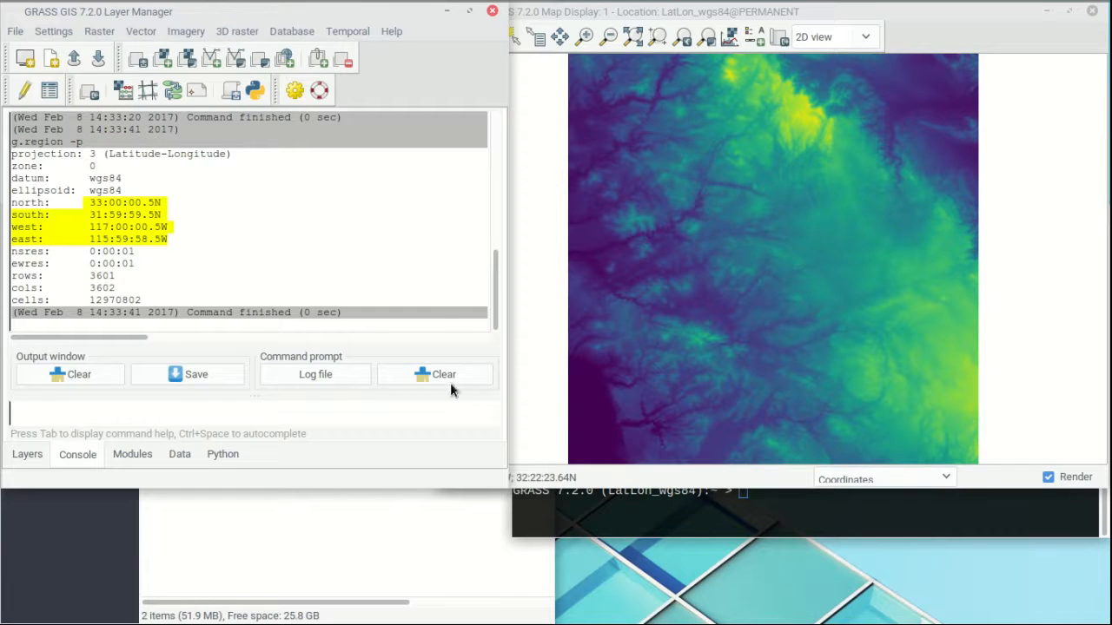
click(137, 250)
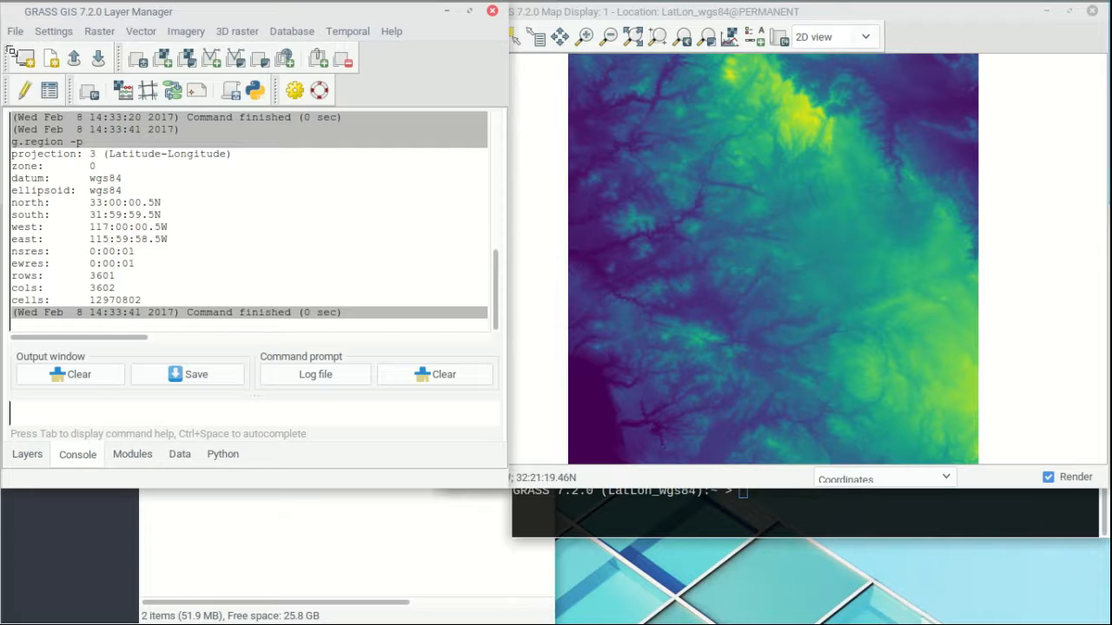
Start a common-format raster import and choose n32_w118_1arc_v3.tif from Documents/Data_downloads as the source file
click(15, 31)
mouse_move(74, 86)
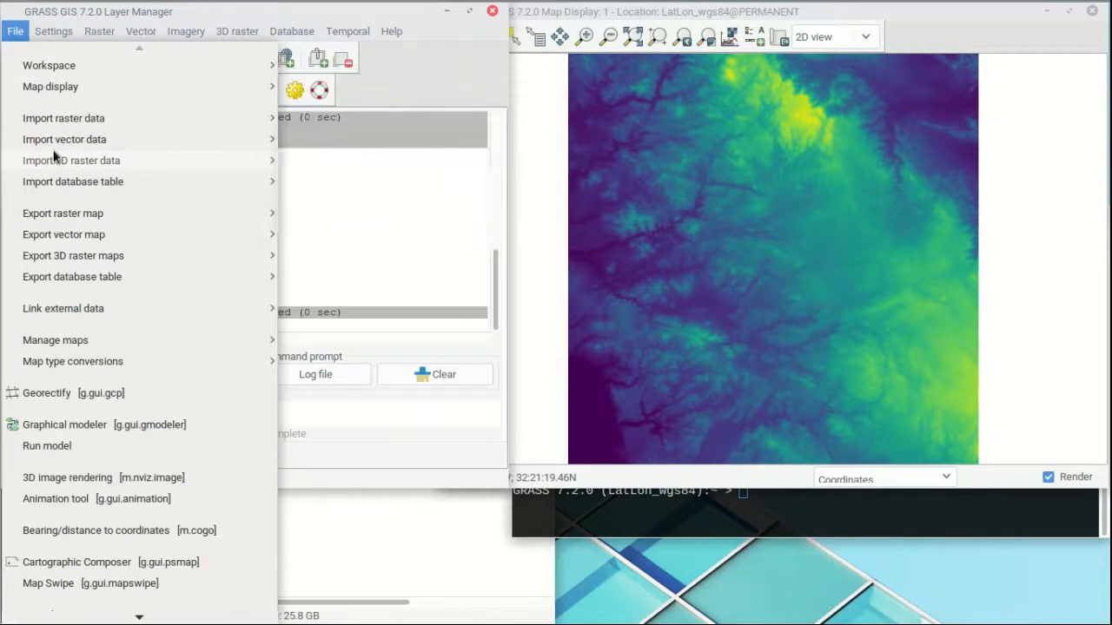
mouse_move(54, 157)
mouse_move(114, 119)
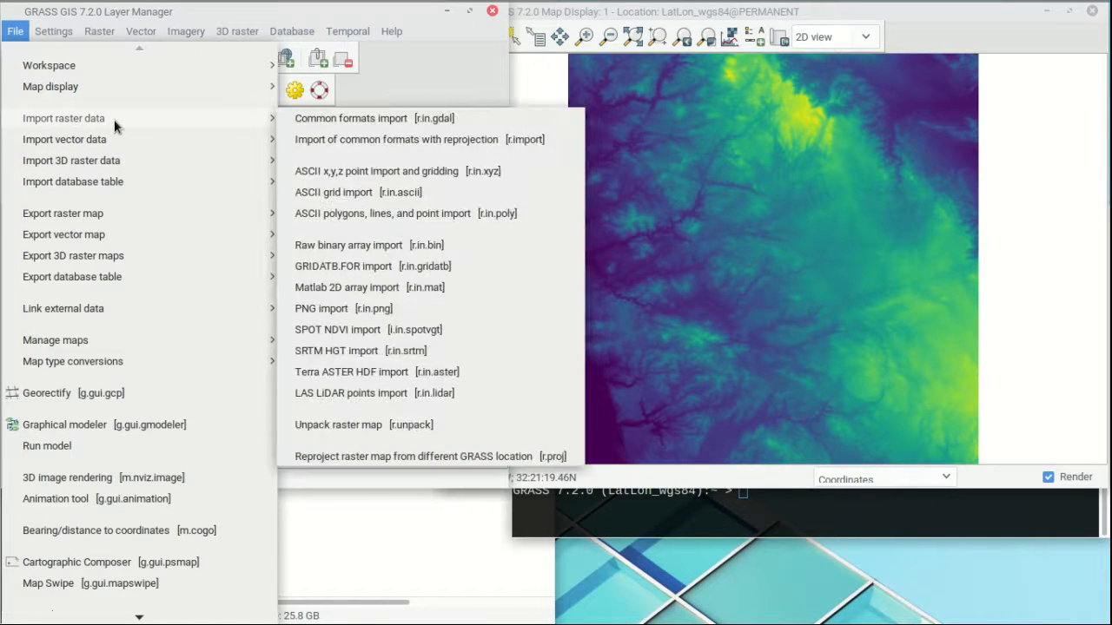
click(311, 122)
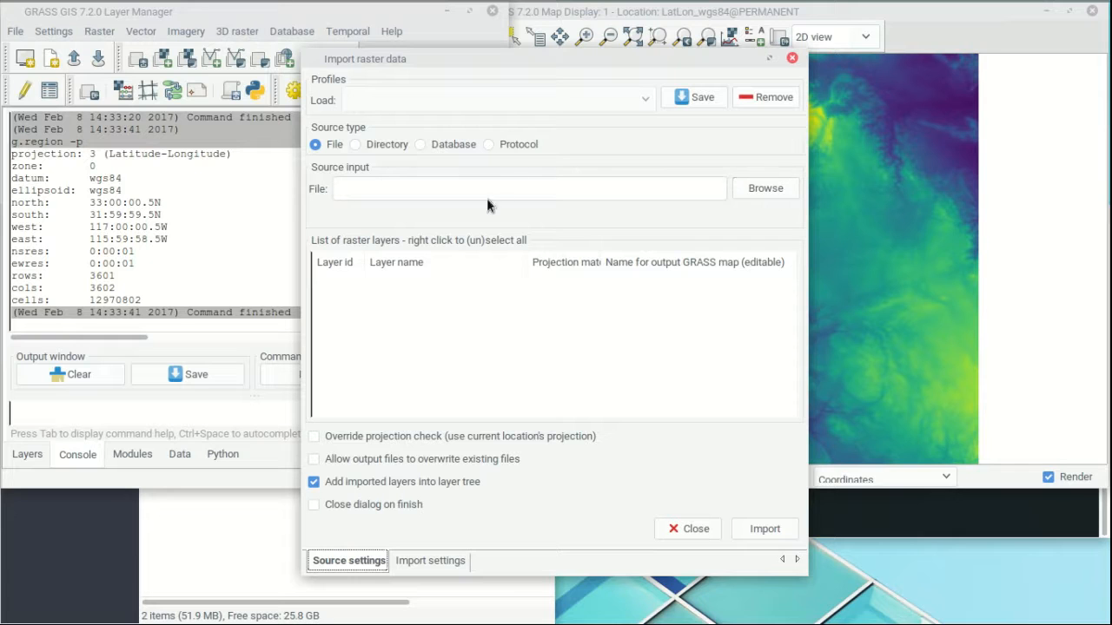
click(772, 188)
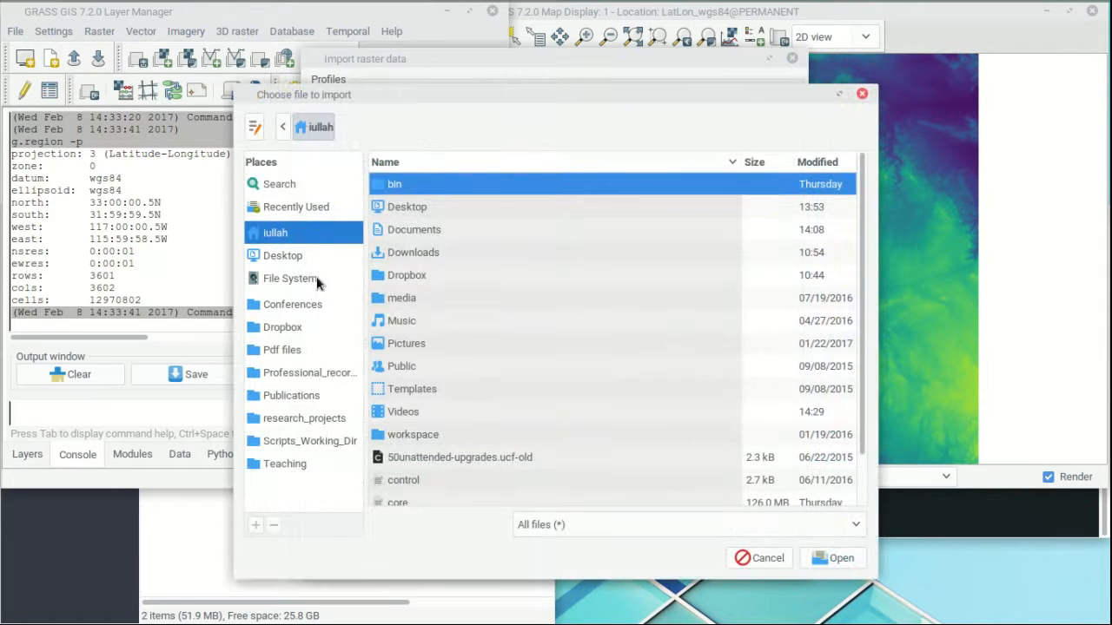
double_click(431, 228)
double_click(429, 213)
click(428, 209)
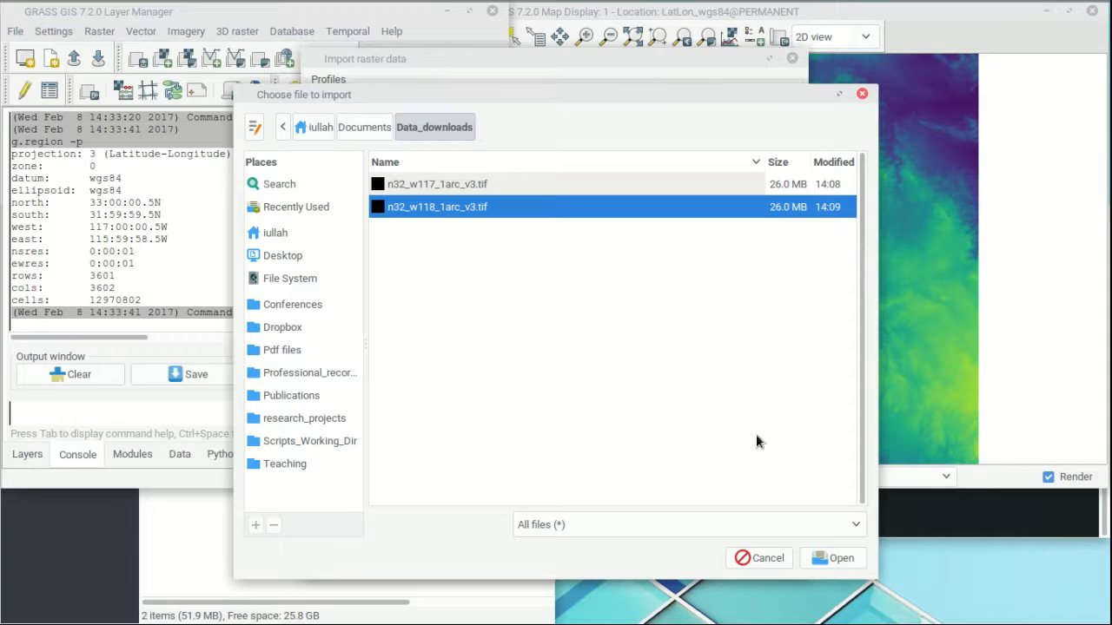
click(837, 557)
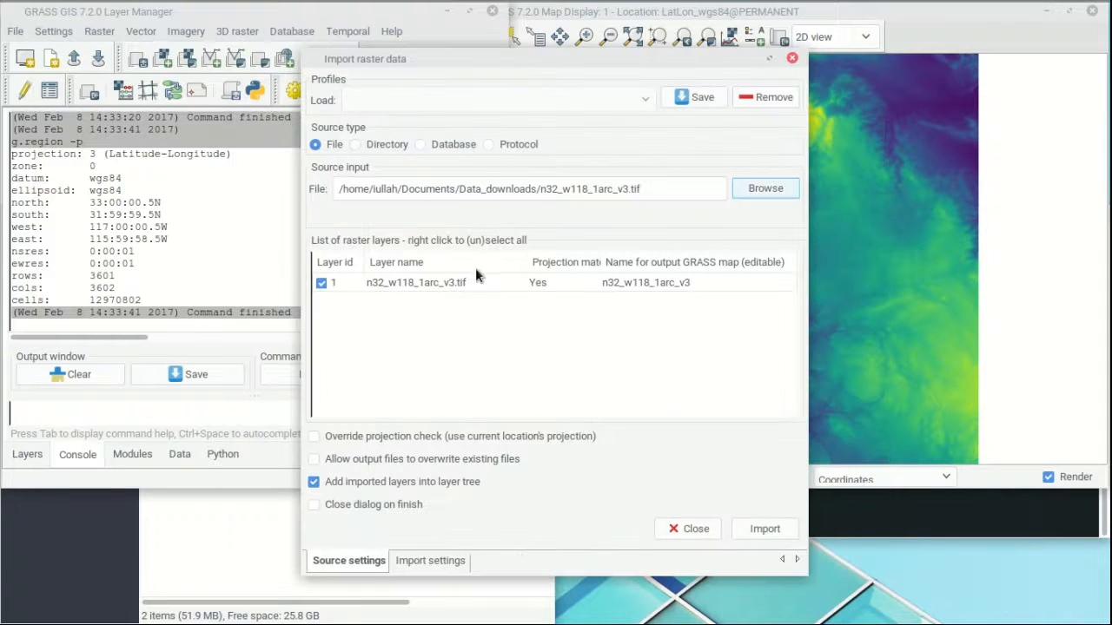
Open the output map name of the listed raster layer for editing and examine it
double_click(668, 284)
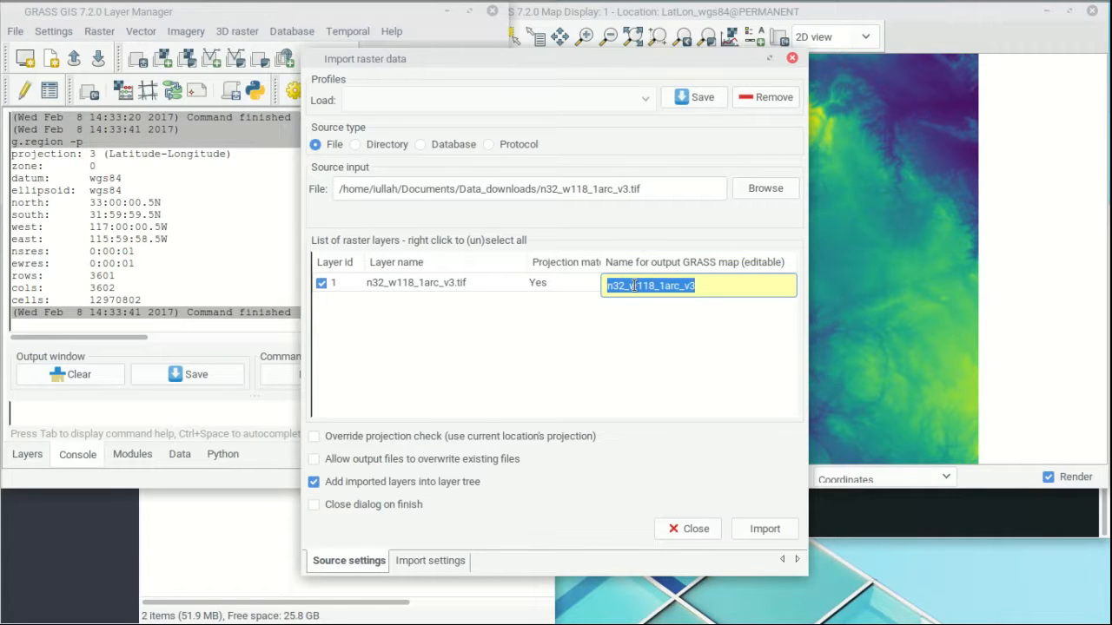
double_click(632, 286)
click(674, 286)
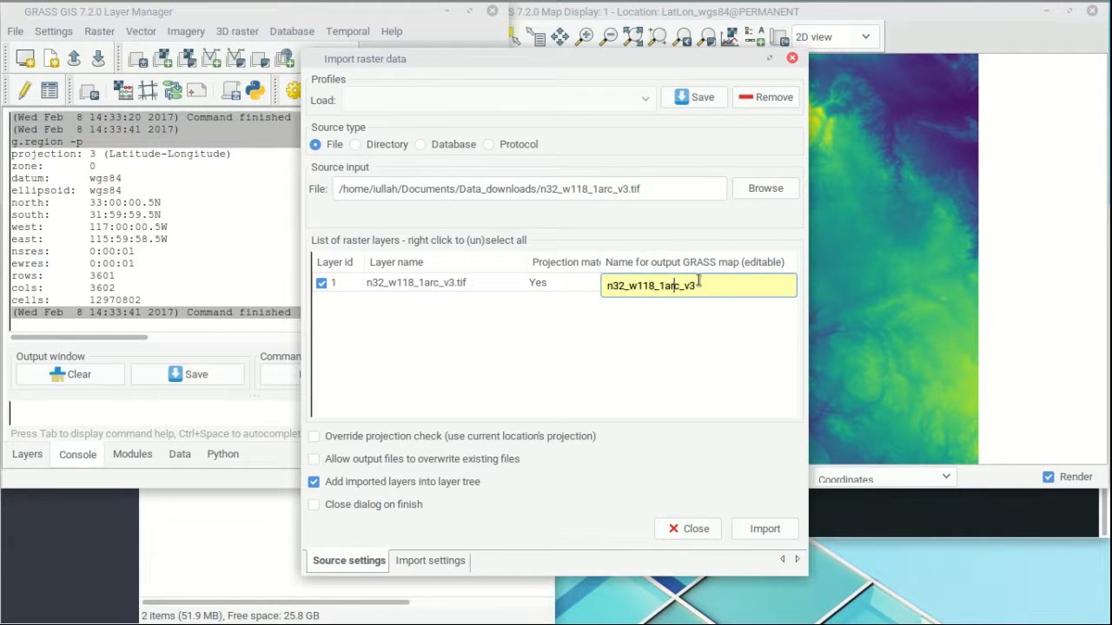
click(675, 321)
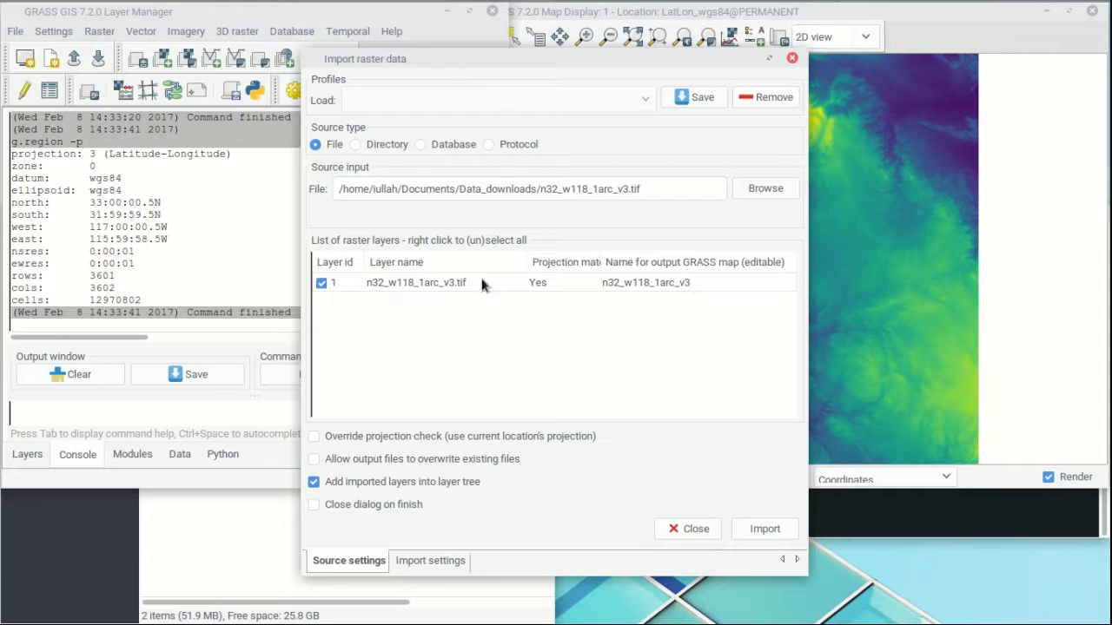
Examine the metadata, output and input band options in the raster import settings
click(438, 560)
click(347, 109)
click(340, 133)
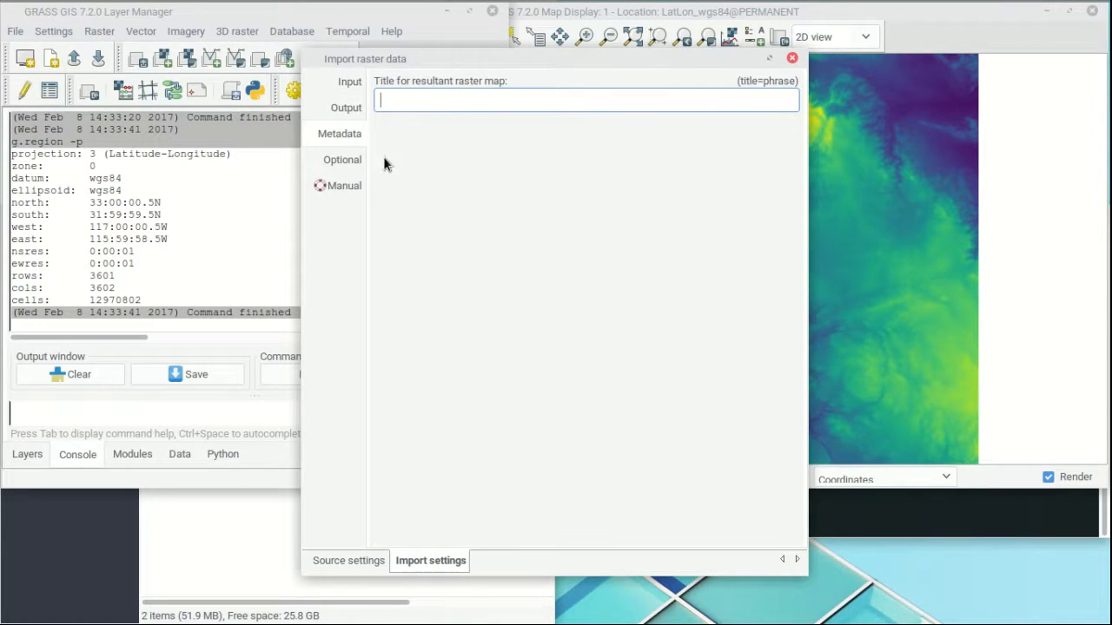
click(340, 110)
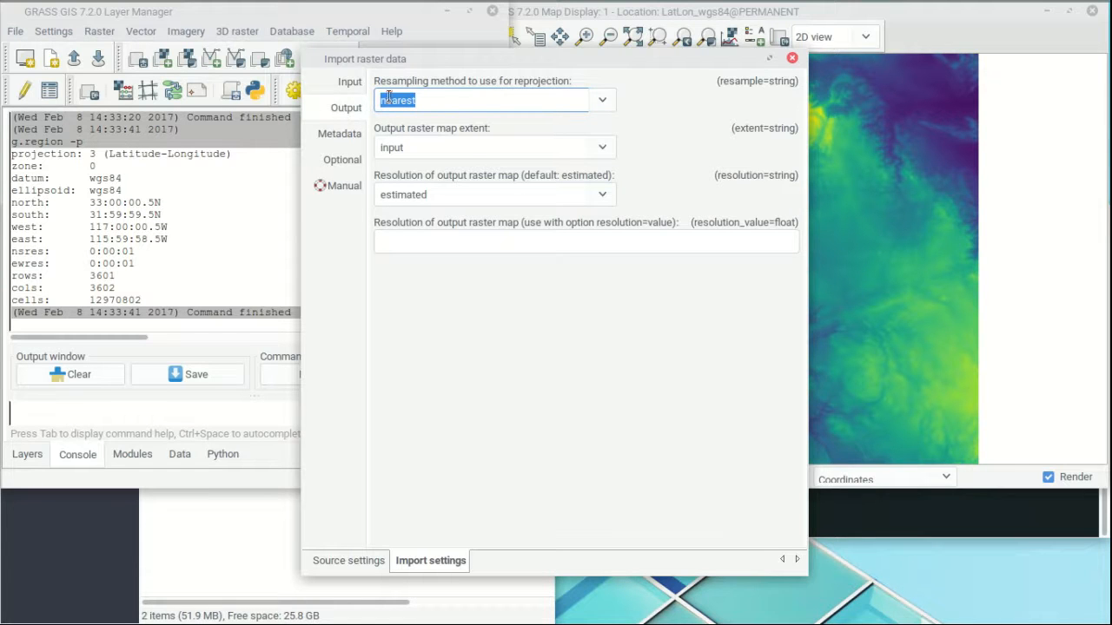
click(351, 82)
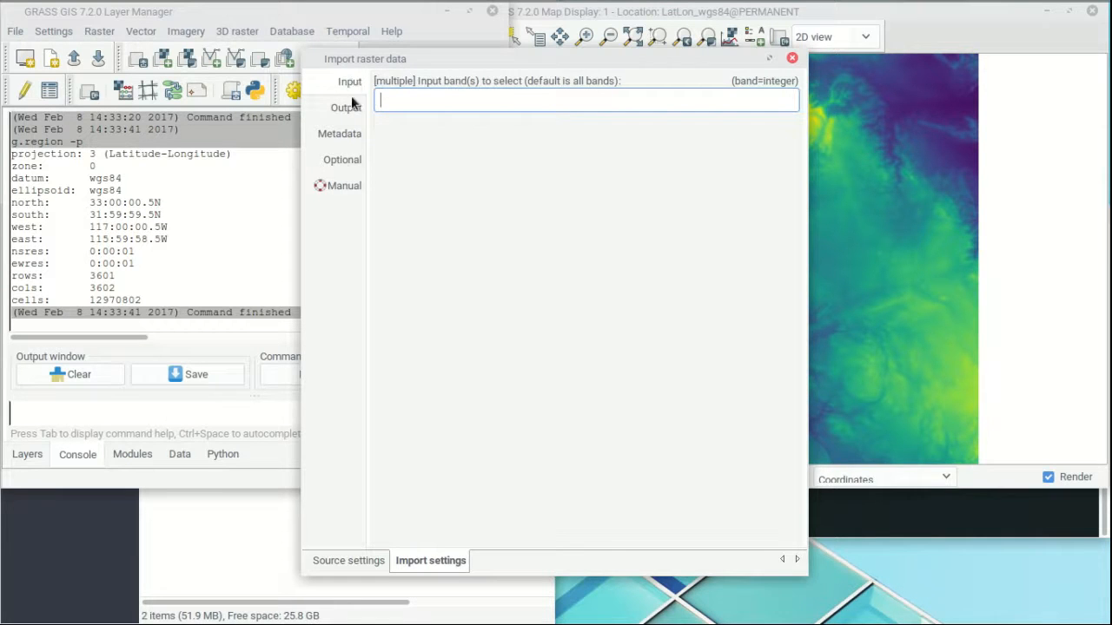
Import n32_w118_1arc_v3.tif as a new raster map and close the import dialog
click(377, 560)
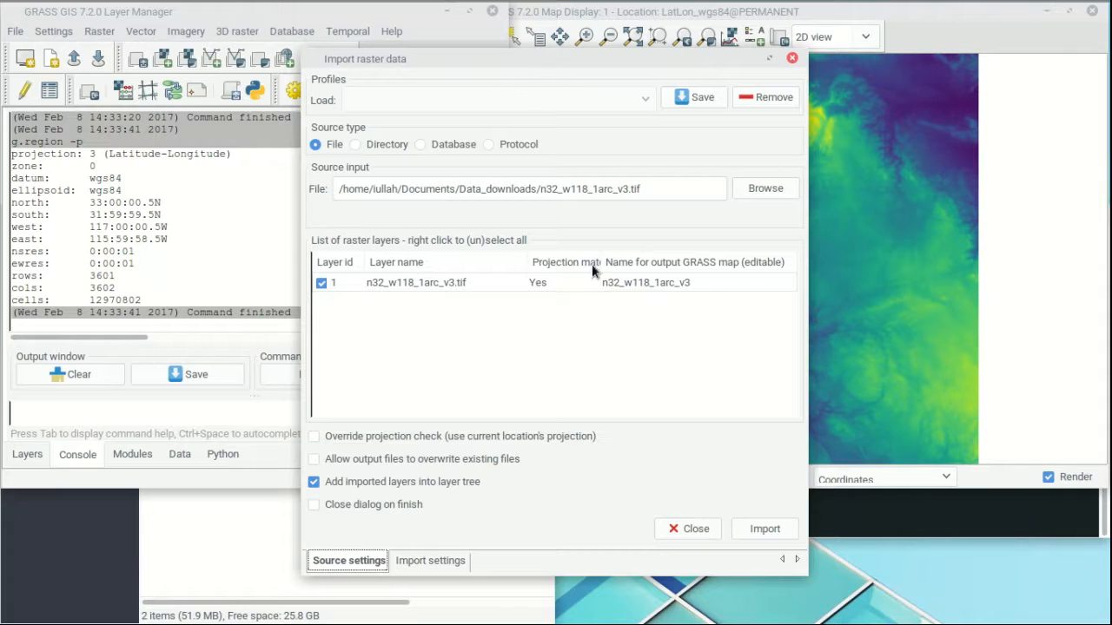
click(740, 528)
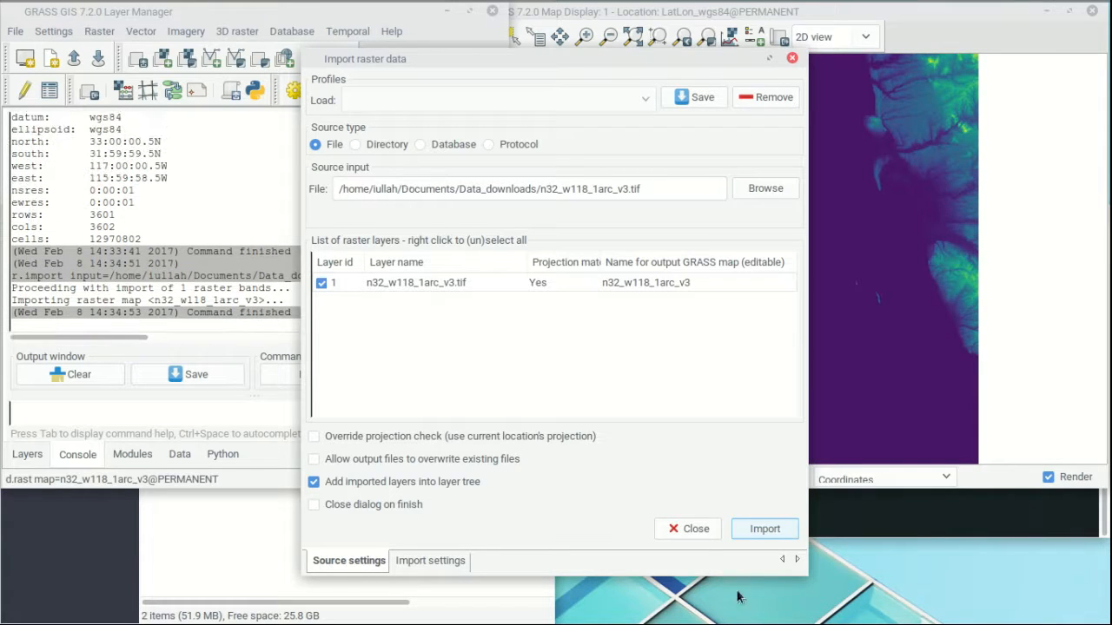
click(695, 531)
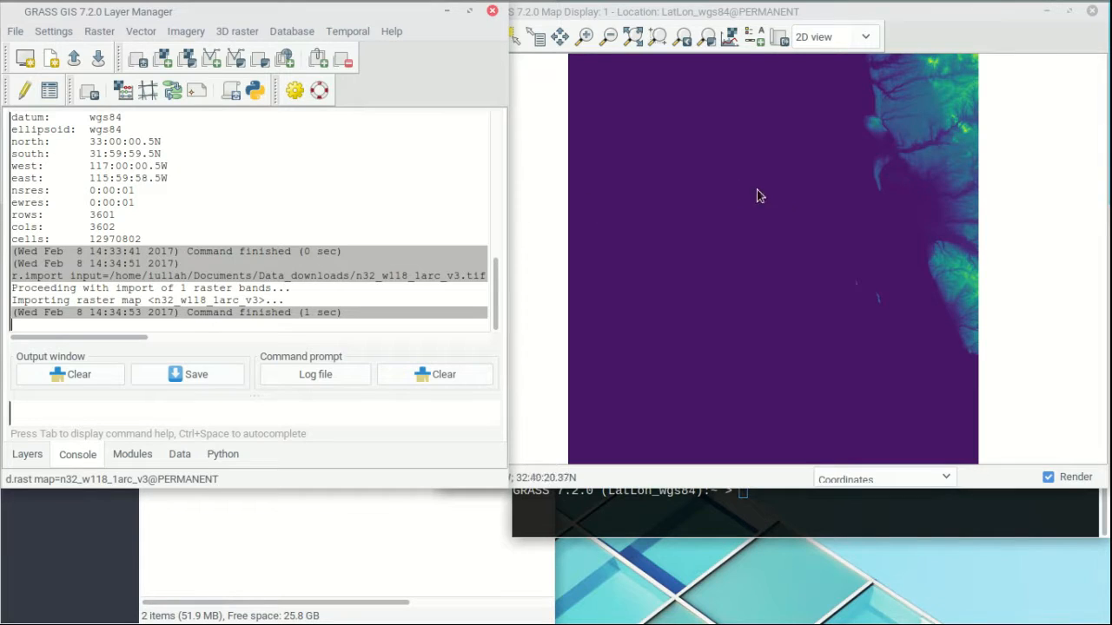
Zoom out and pan the map display to show both elevation rasters side by side
click(609, 36)
drag(557, 69, 1103, 459)
click(561, 37)
drag(1072, 213, 815, 218)
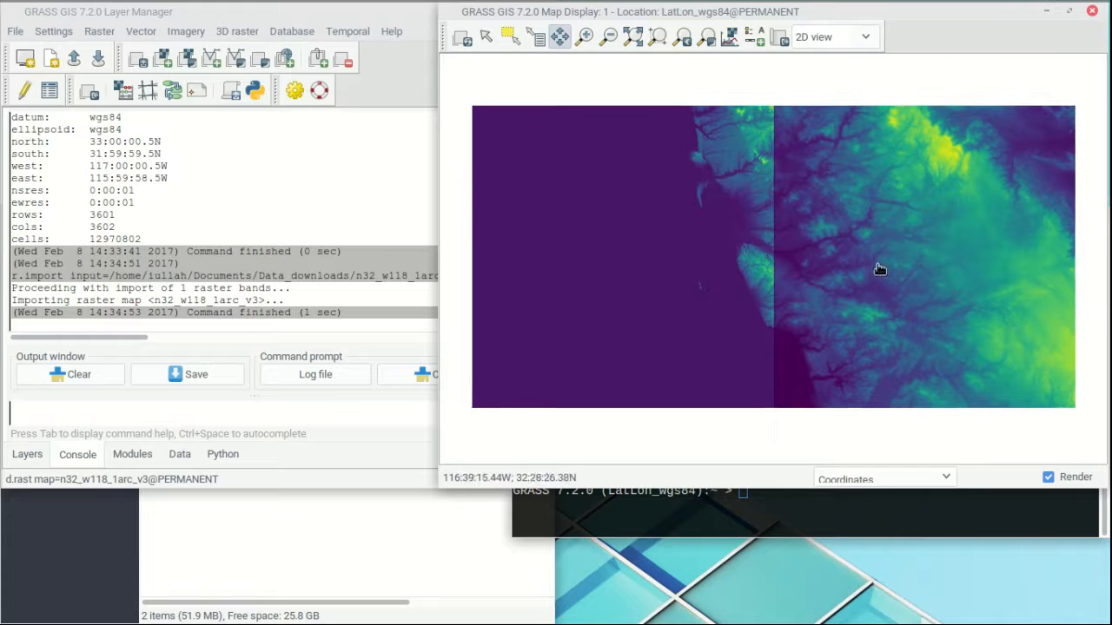
Show the layer list and examine the n32_w117_1arc_v3 and n32_w118_1arc_v3 layers against the map display
click(27, 454)
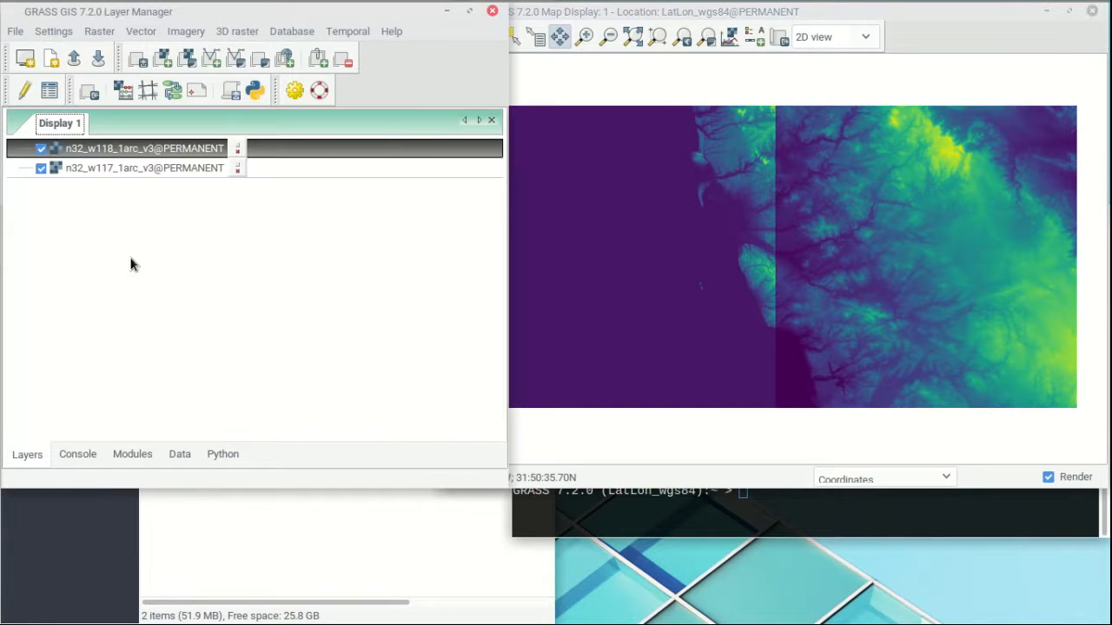
click(119, 173)
click(130, 155)
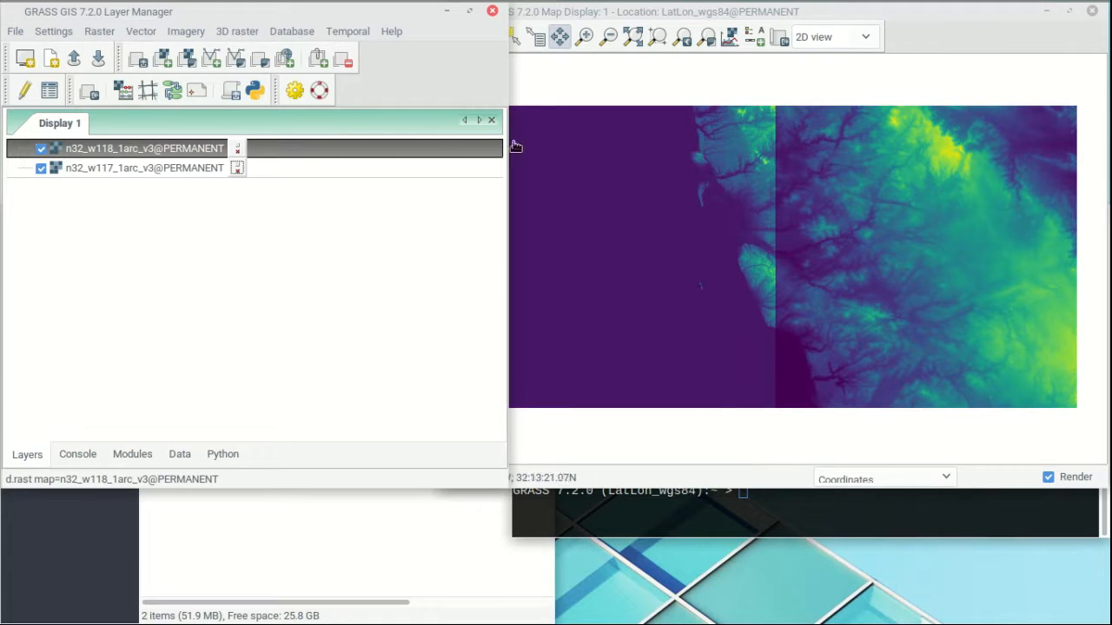
click(719, 15)
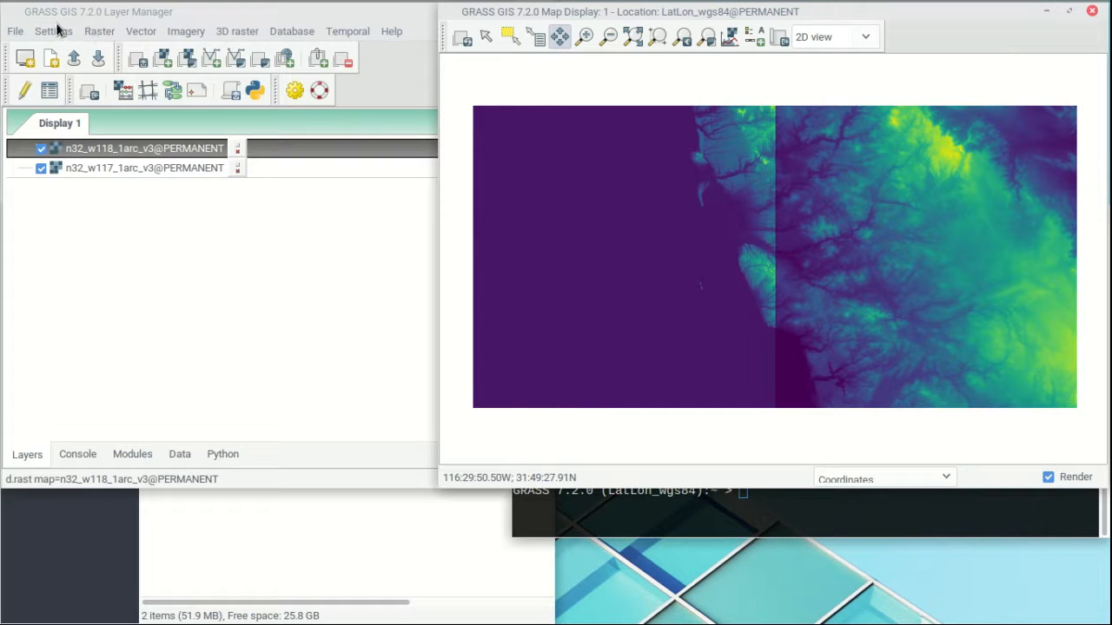
Print the computational region and compare its bounds with the combined extent of the two rasters
click(99, 32)
mouse_move(70, 53)
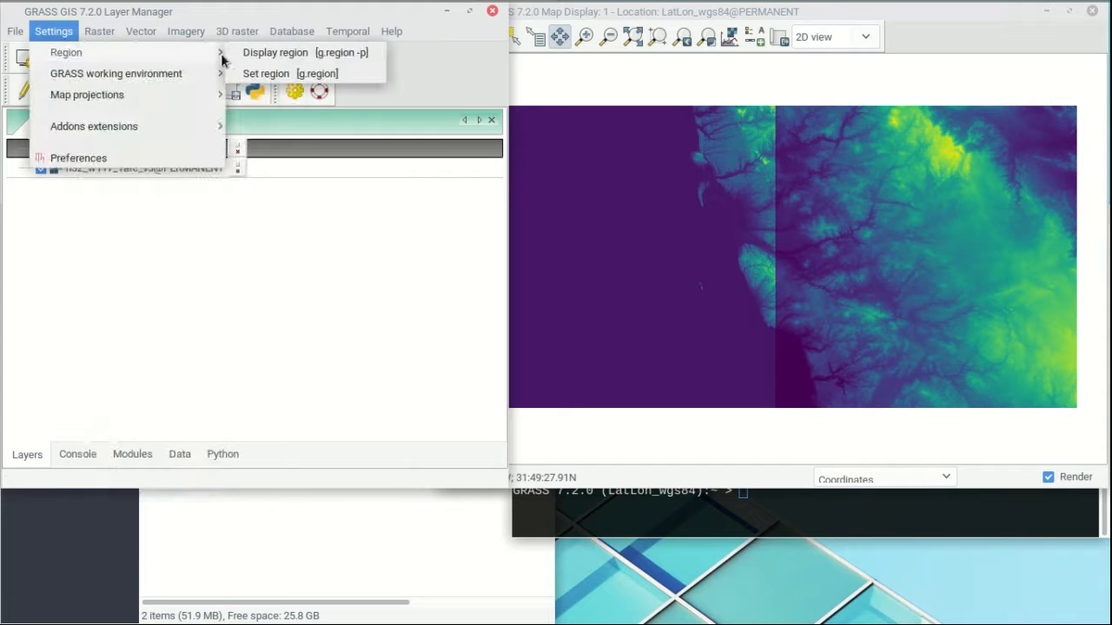
click(265, 53)
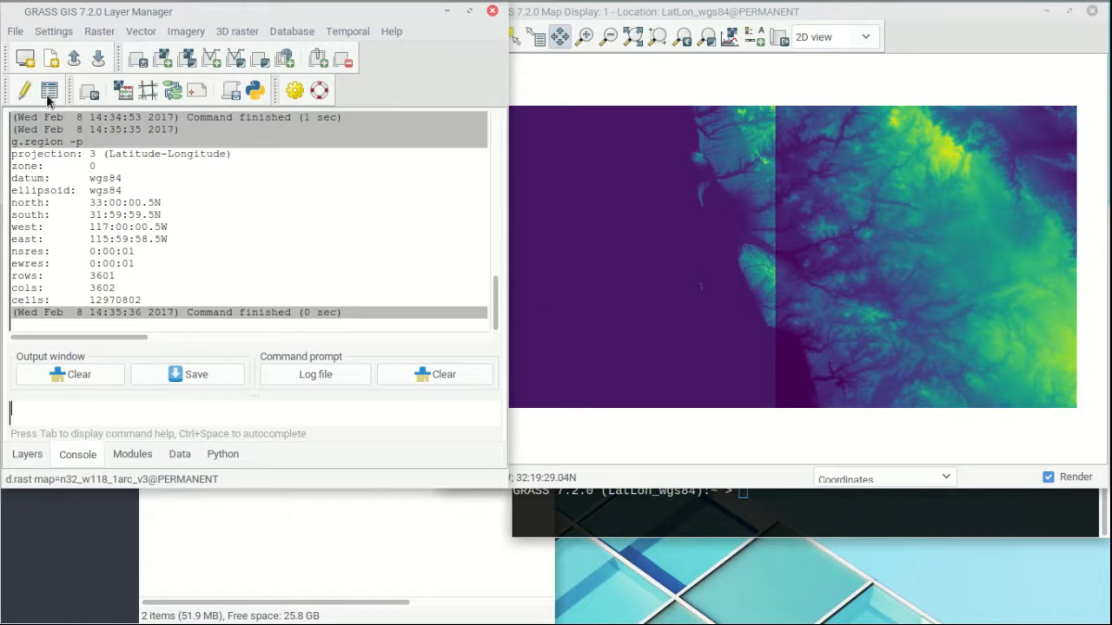
Set up g.region to match the raster maps n32_w118_1arc_v3@PERMANENT and n32_w117_1arc_v3@PERMANENT
click(99, 32)
mouse_move(44, 39)
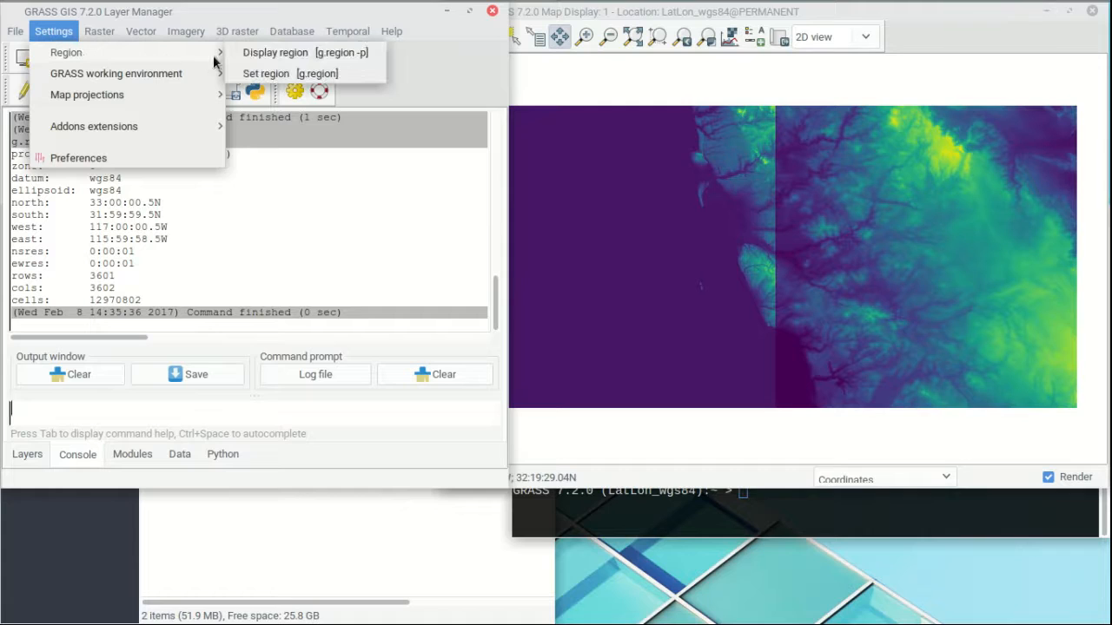
click(306, 76)
drag(629, 120, 453, 103)
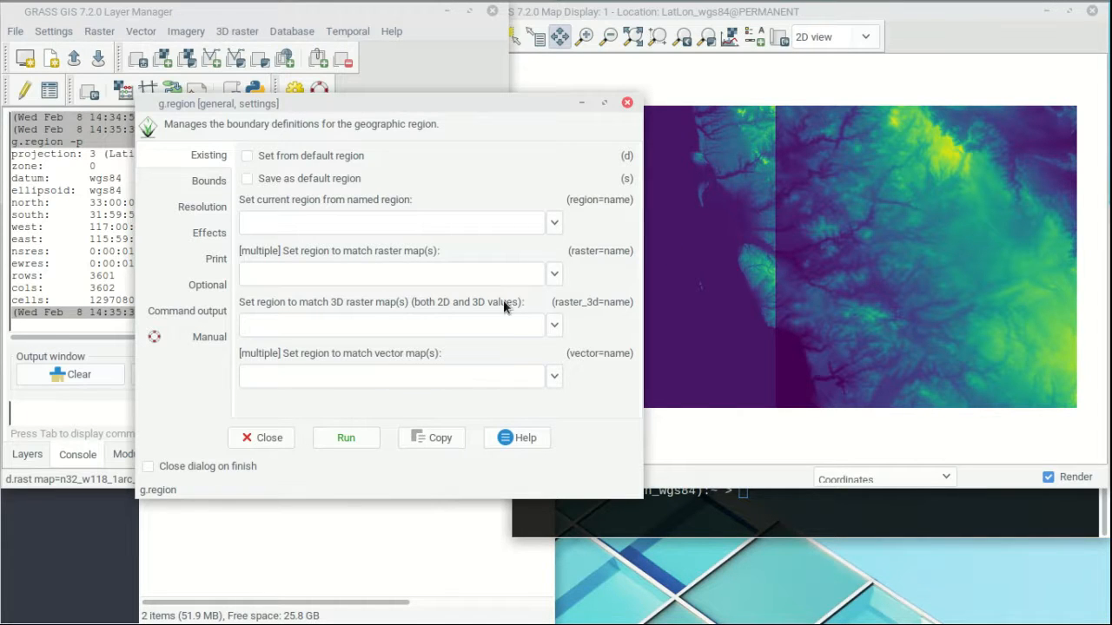
click(555, 276)
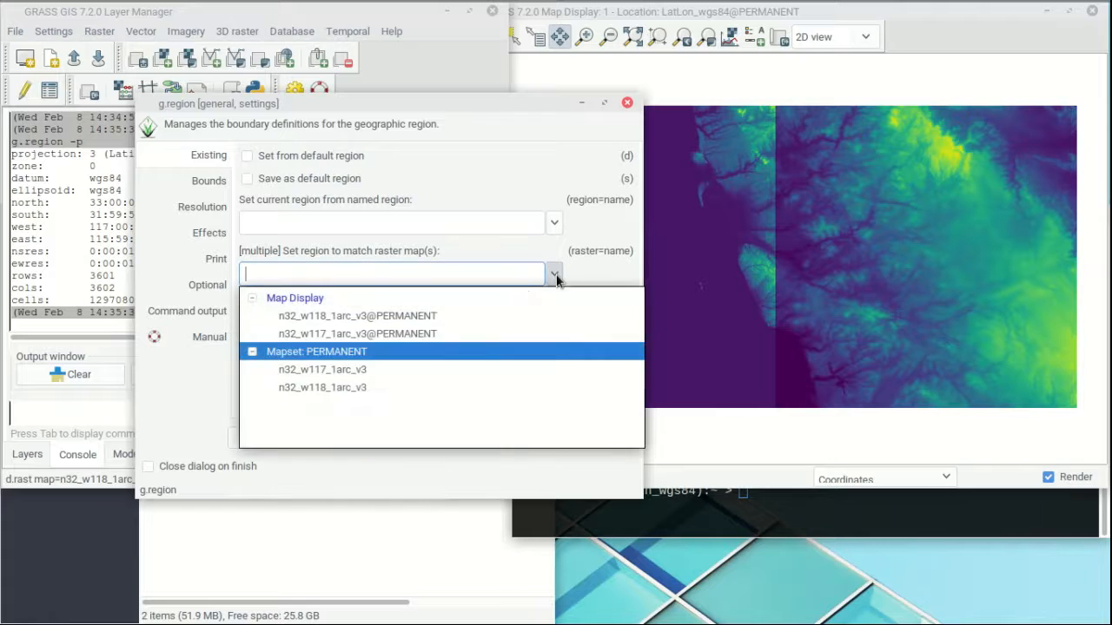
click(389, 318)
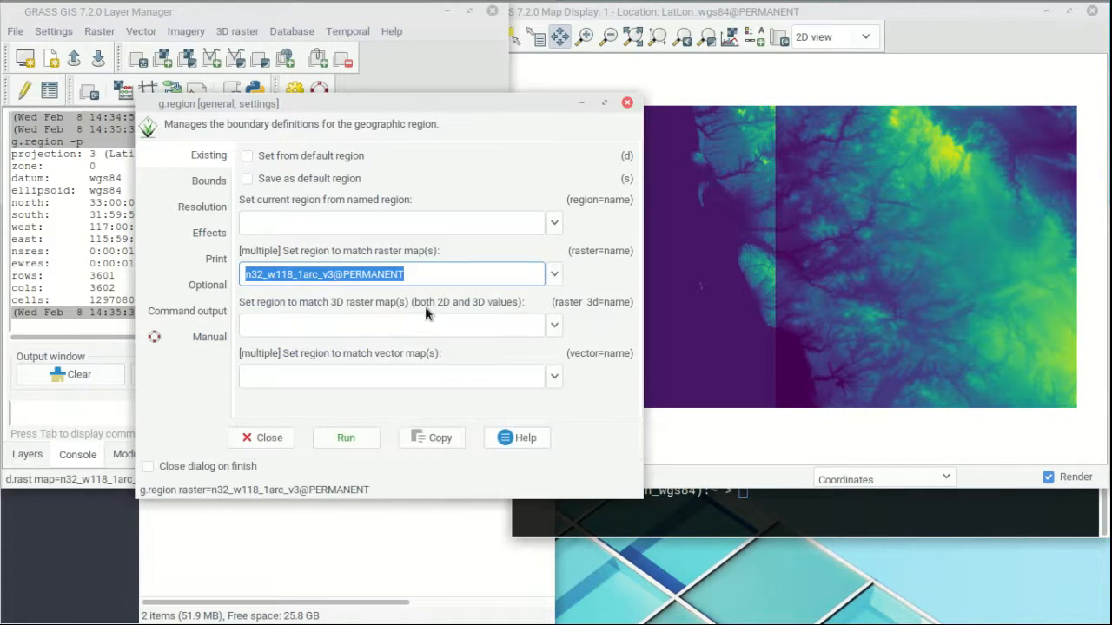
click(553, 276)
click(386, 339)
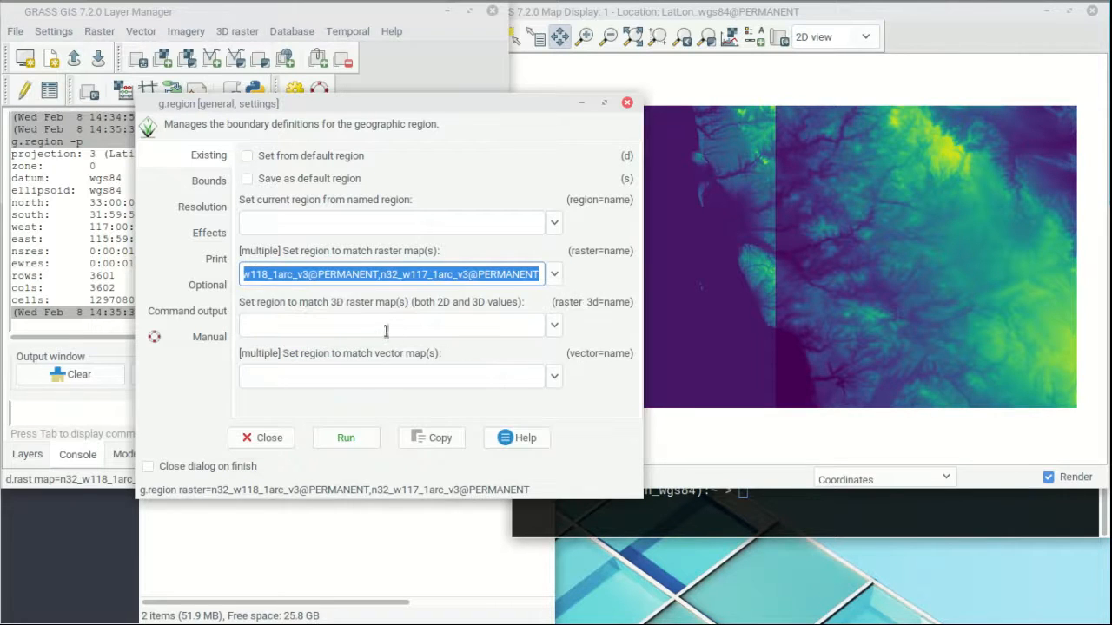
click(392, 273)
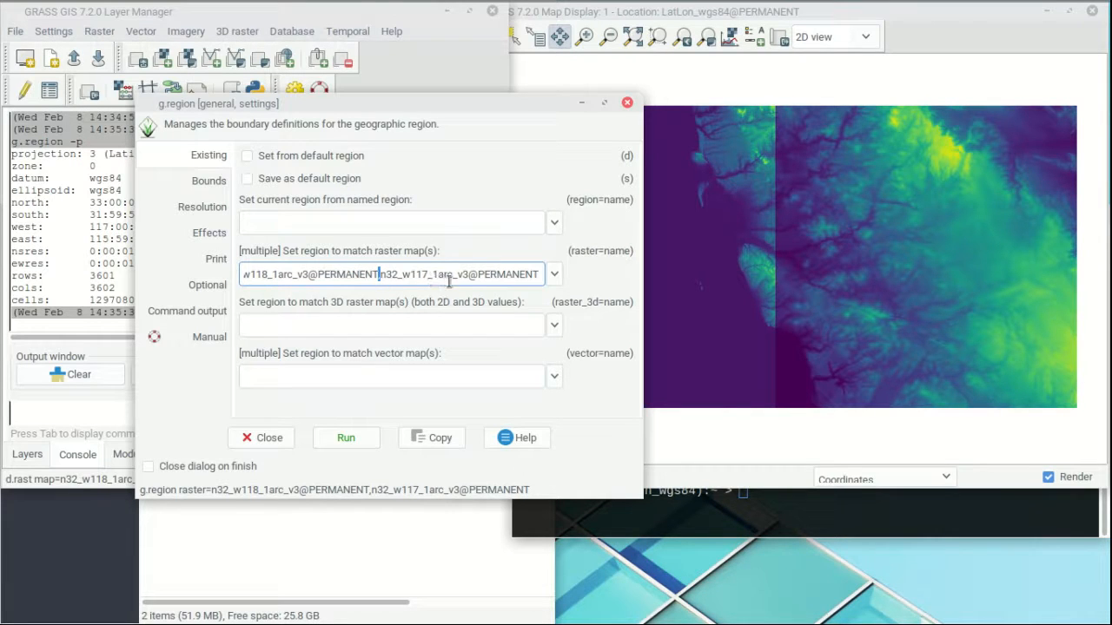
drag(556, 103, 391, 108)
click(931, 33)
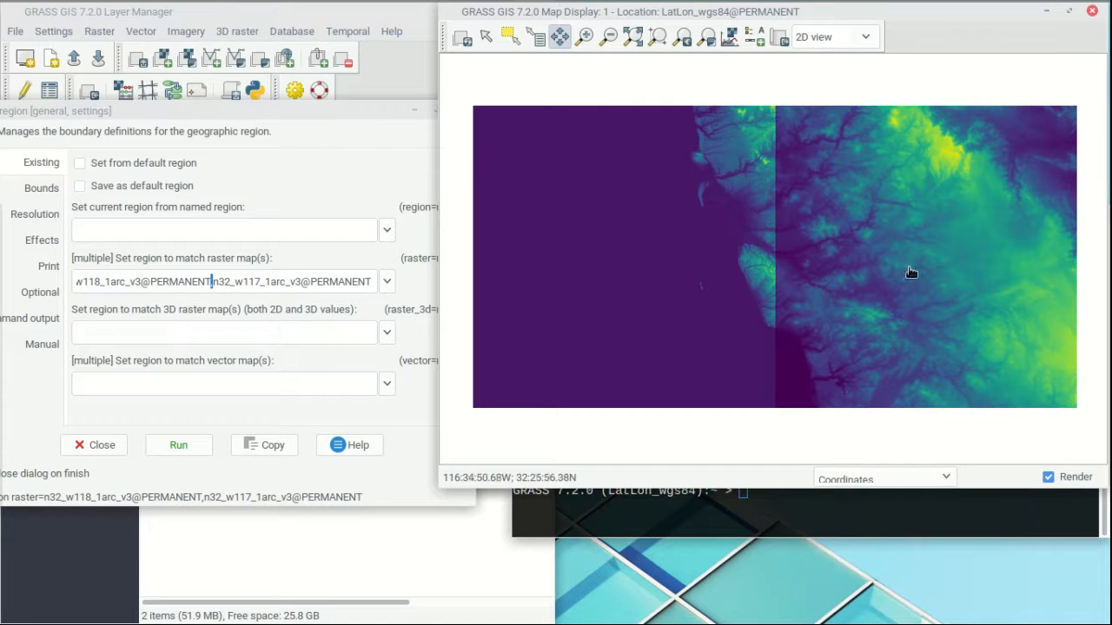
drag(234, 107, 483, 95)
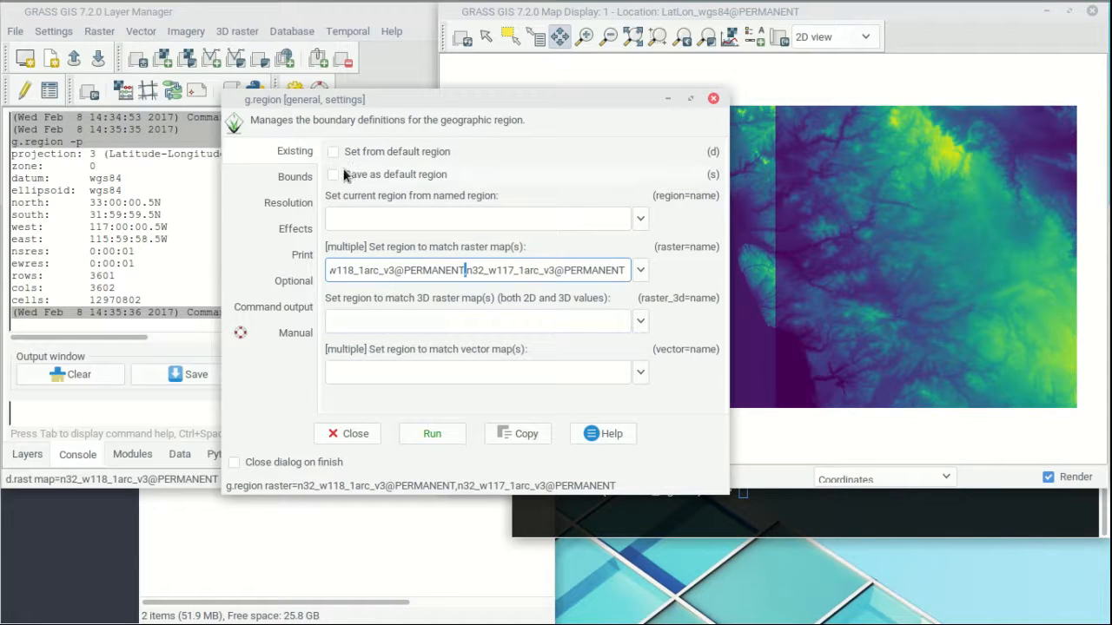
Enable saving as the default region, run g.region for the two raster maps and close the dialog
click(407, 152)
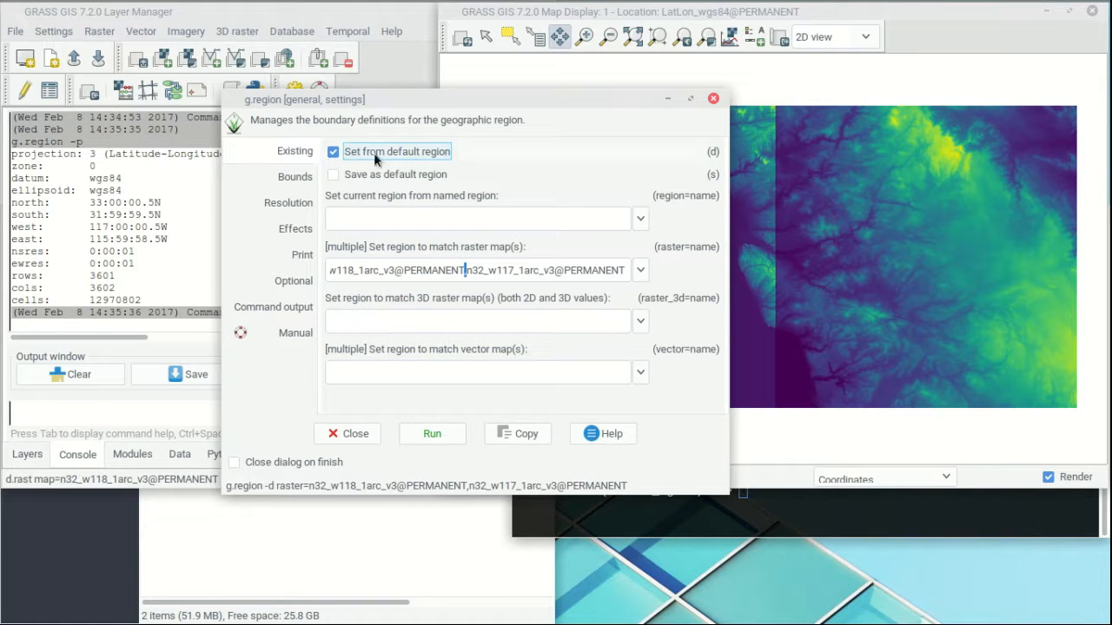
click(382, 157)
click(384, 175)
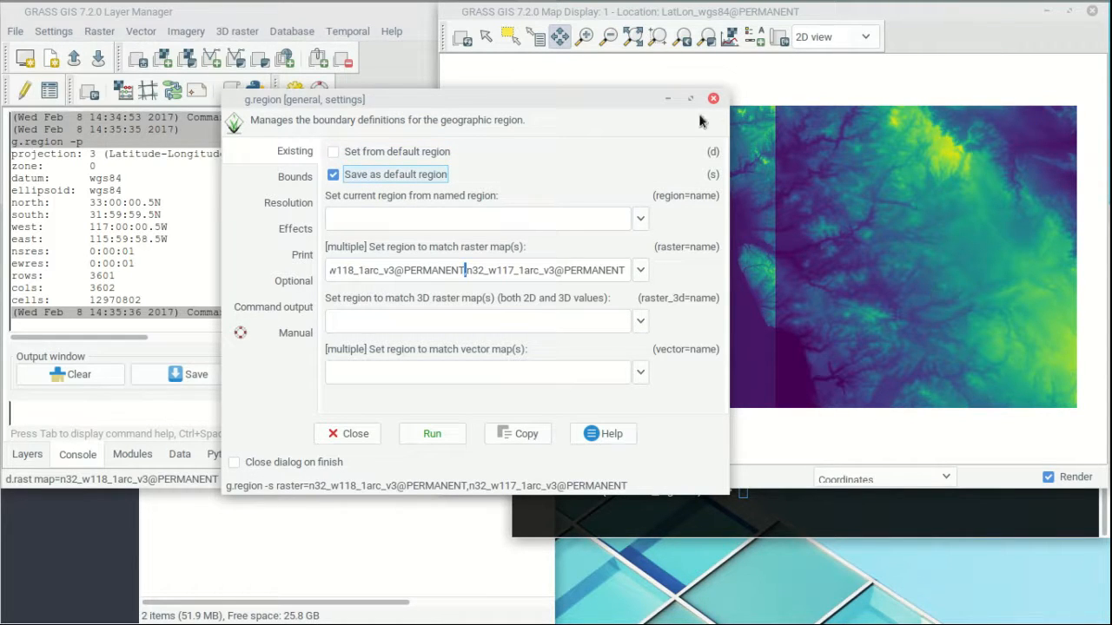
drag(588, 98, 350, 252)
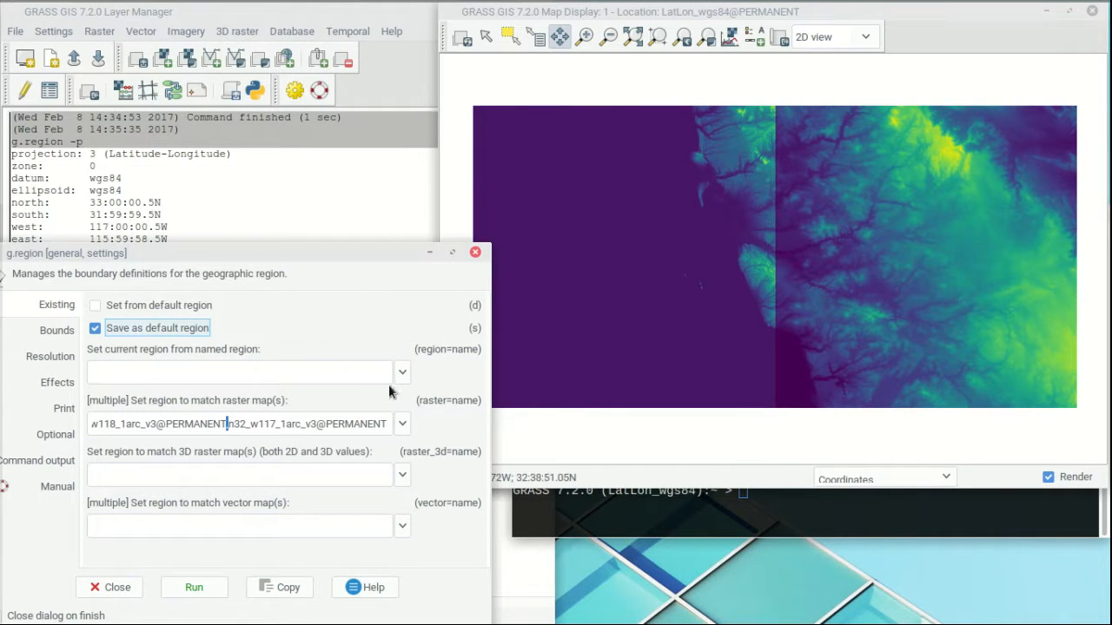
drag(271, 249, 612, 69)
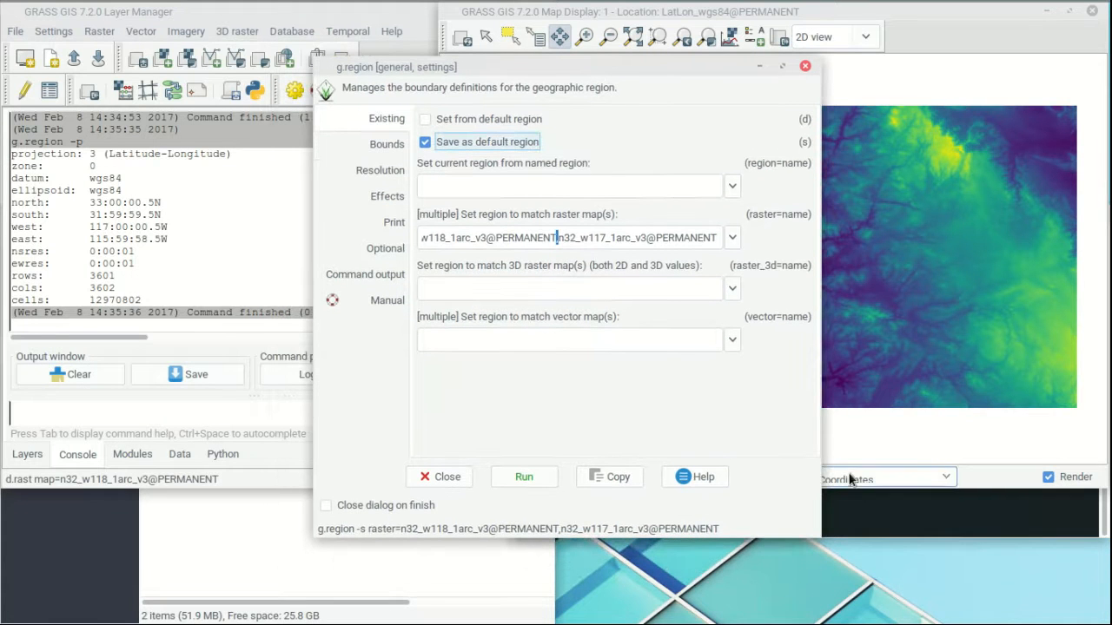
click(524, 477)
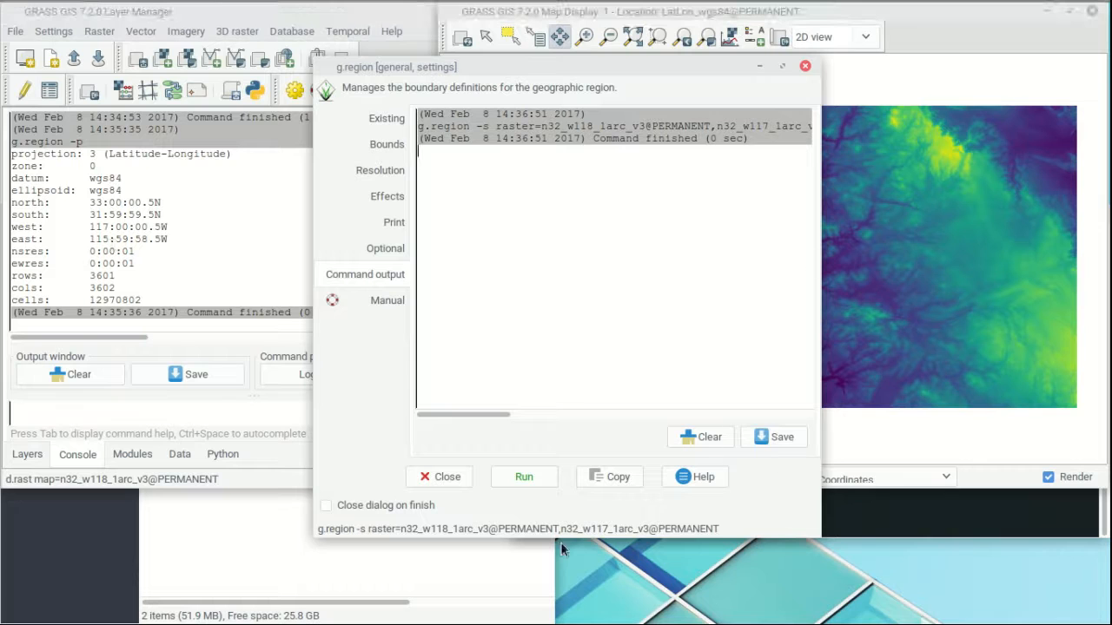
click(441, 477)
Print the updated computational region and compare its bounds with the previous printout and the combined raster extent
click(54, 33)
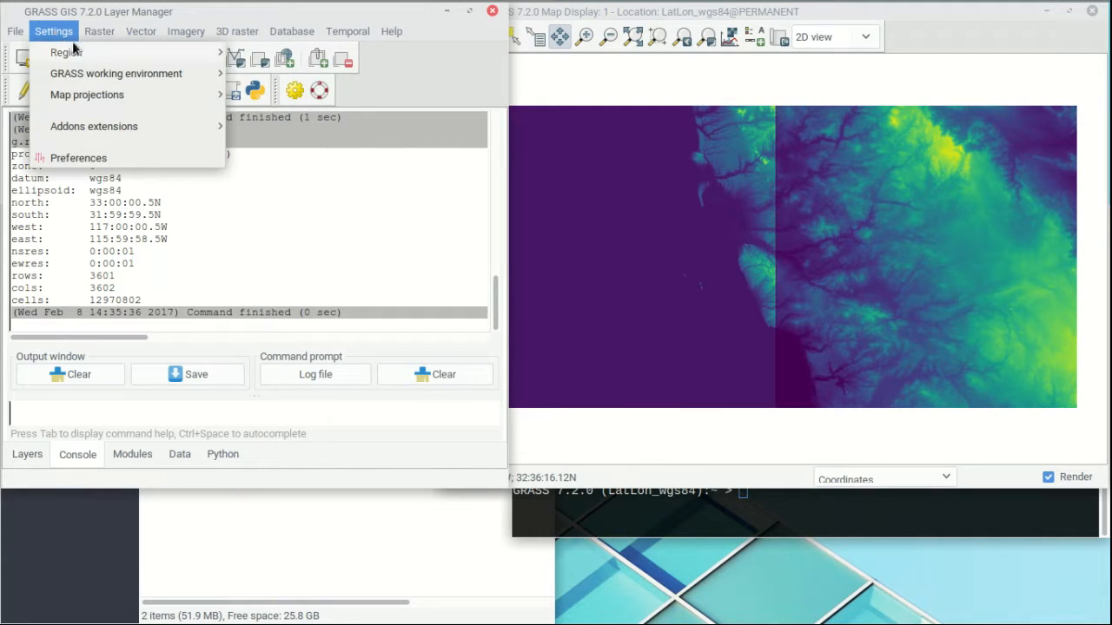
mouse_move(61, 50)
click(255, 52)
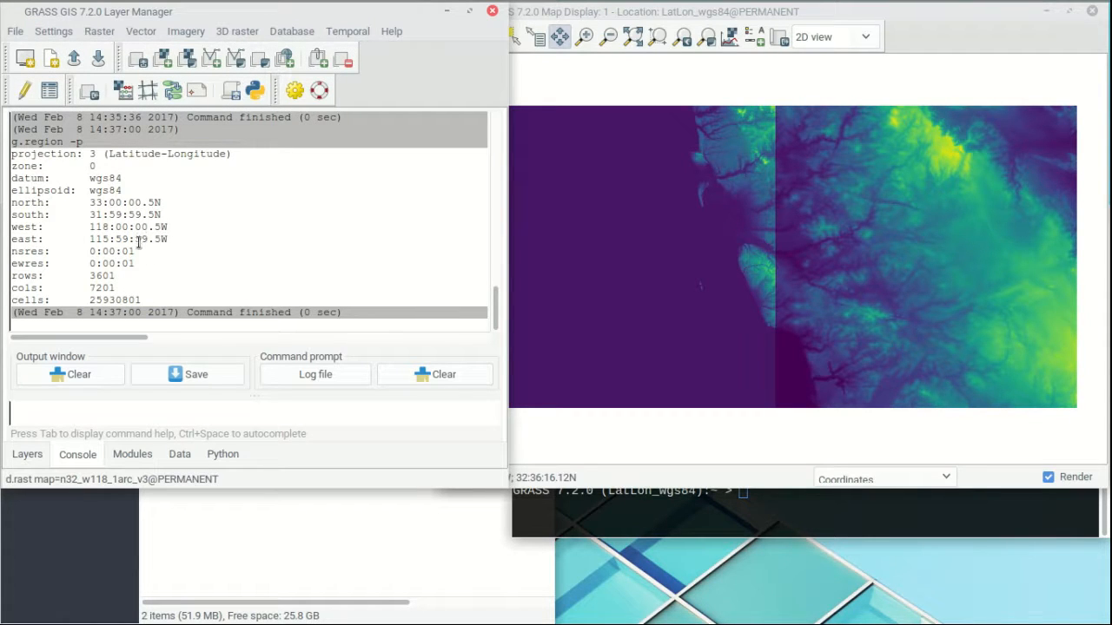
scroll(144, 243, up, 2)
scroll(127, 139, up, 1)
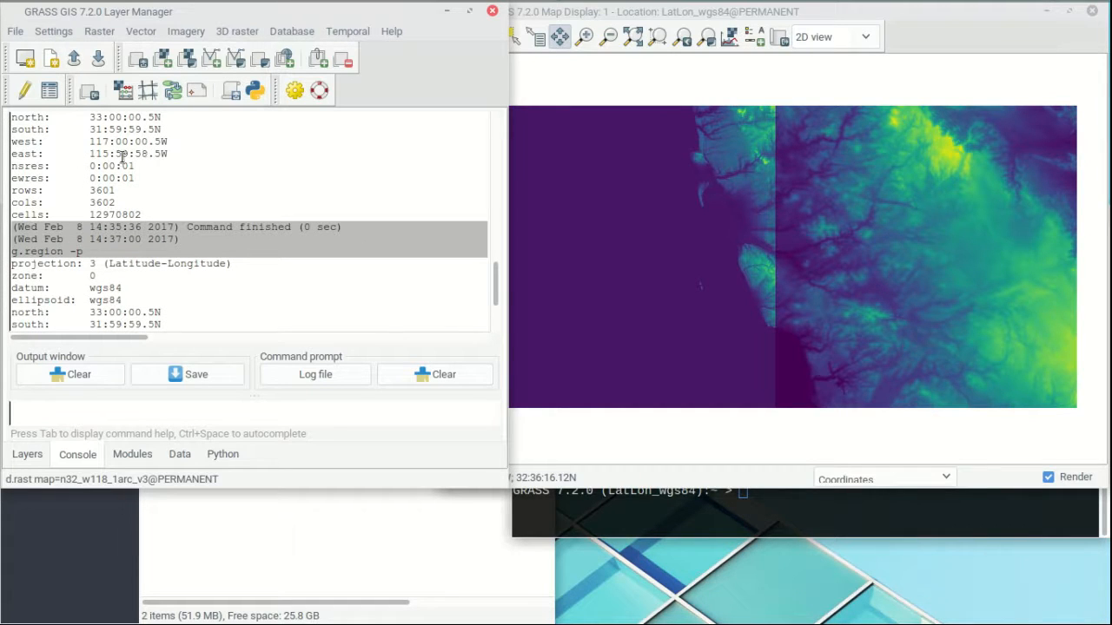
scroll(170, 158, down, 2)
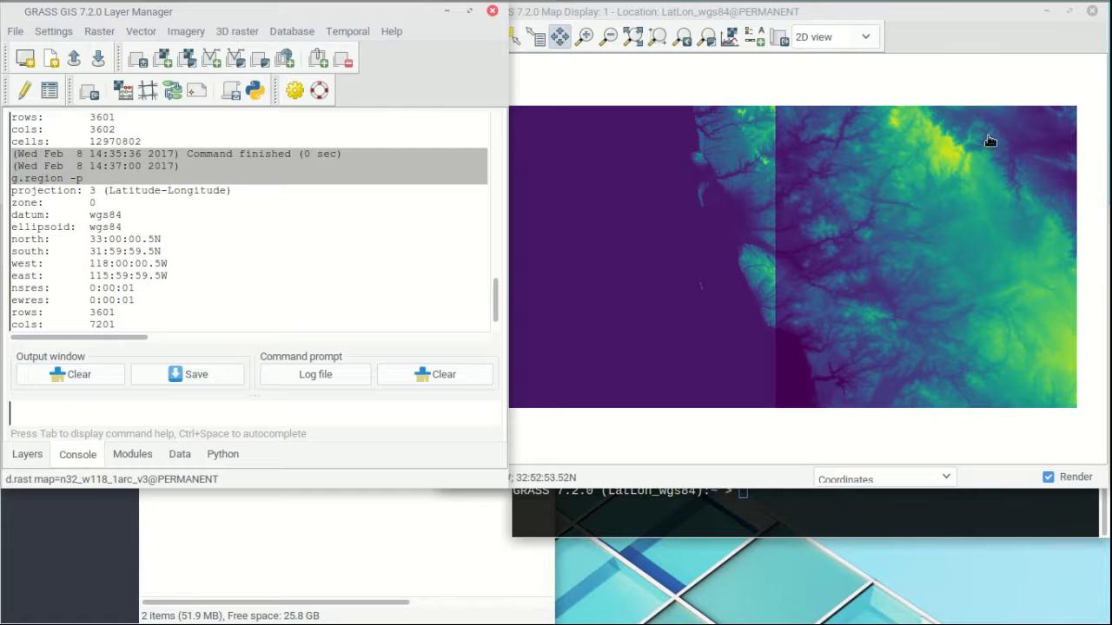
click(993, 29)
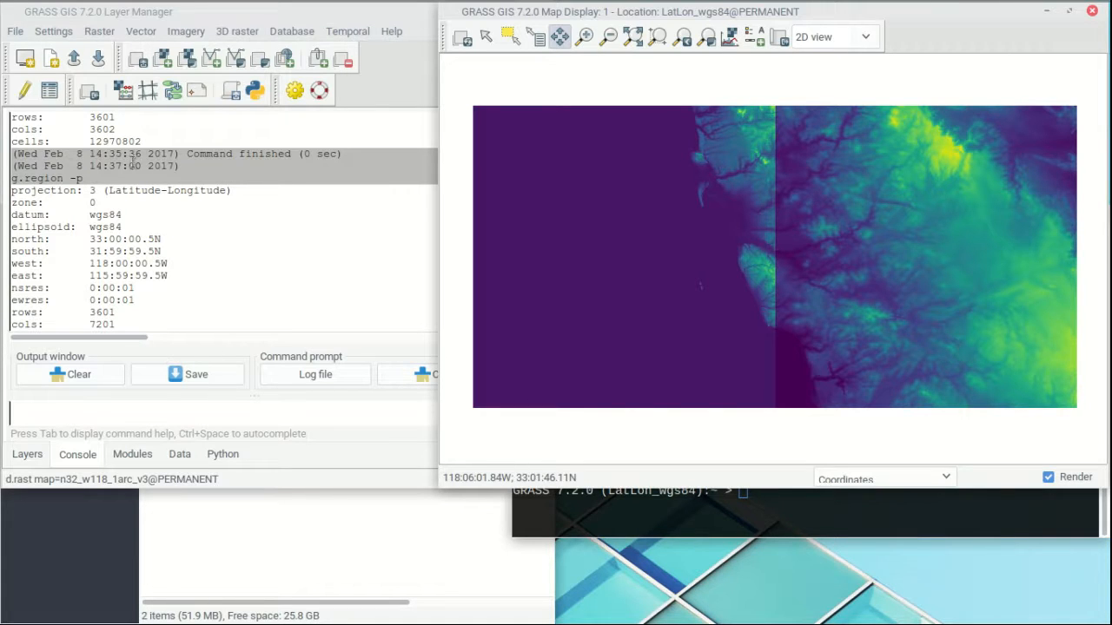
Generate a vector area from the current region with v.in.region, named bounding_box, and close the dialog
click(140, 34)
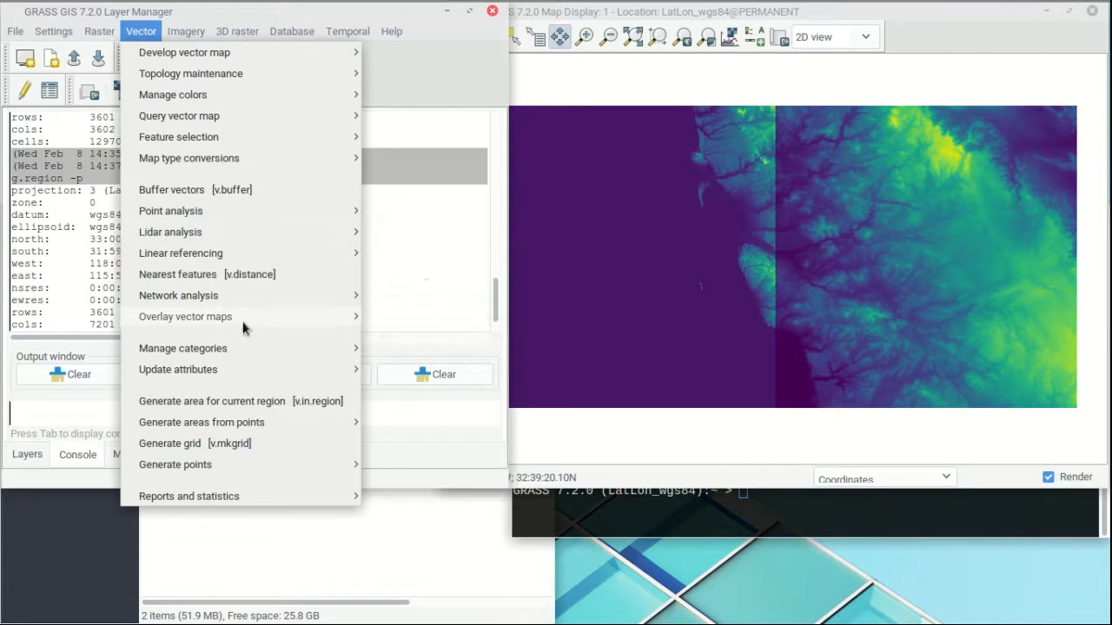
mouse_move(246, 421)
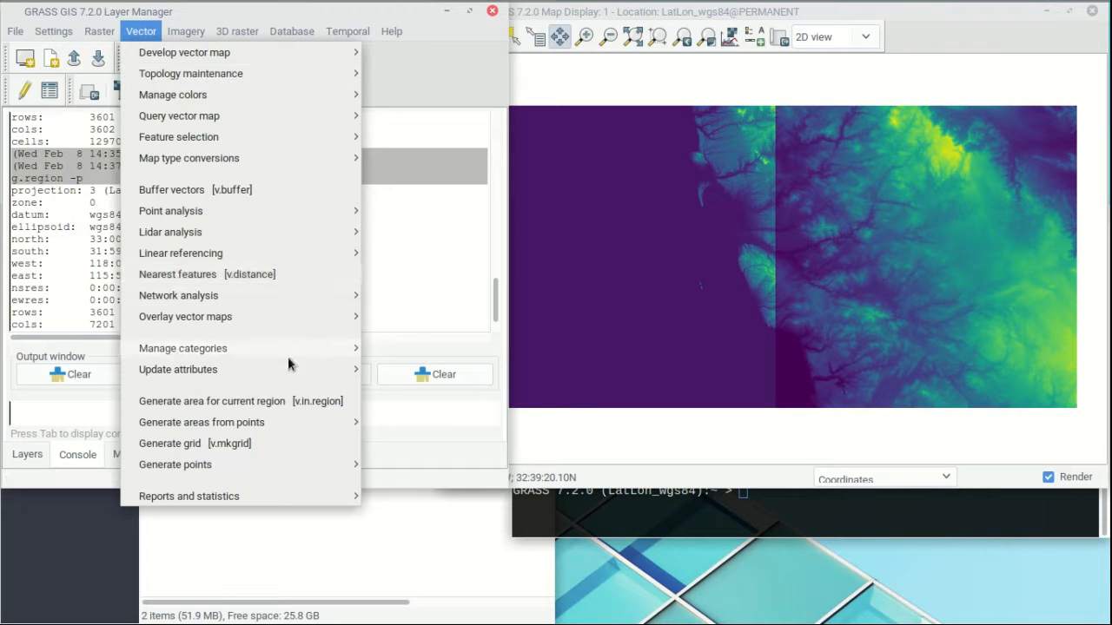
click(228, 403)
click(667, 213)
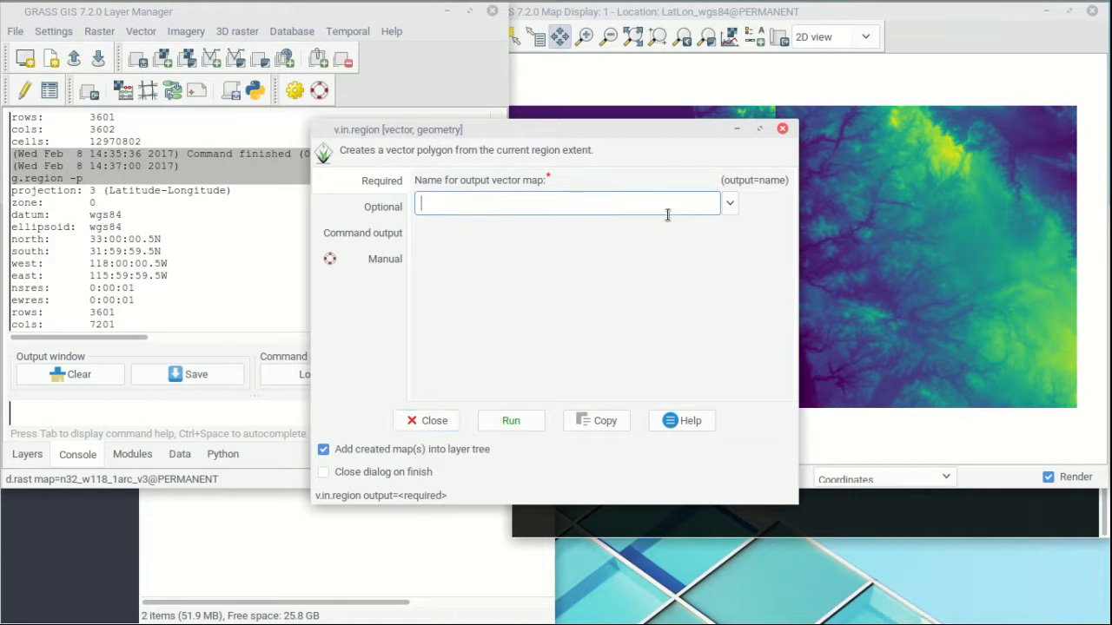
text(bounding_box)
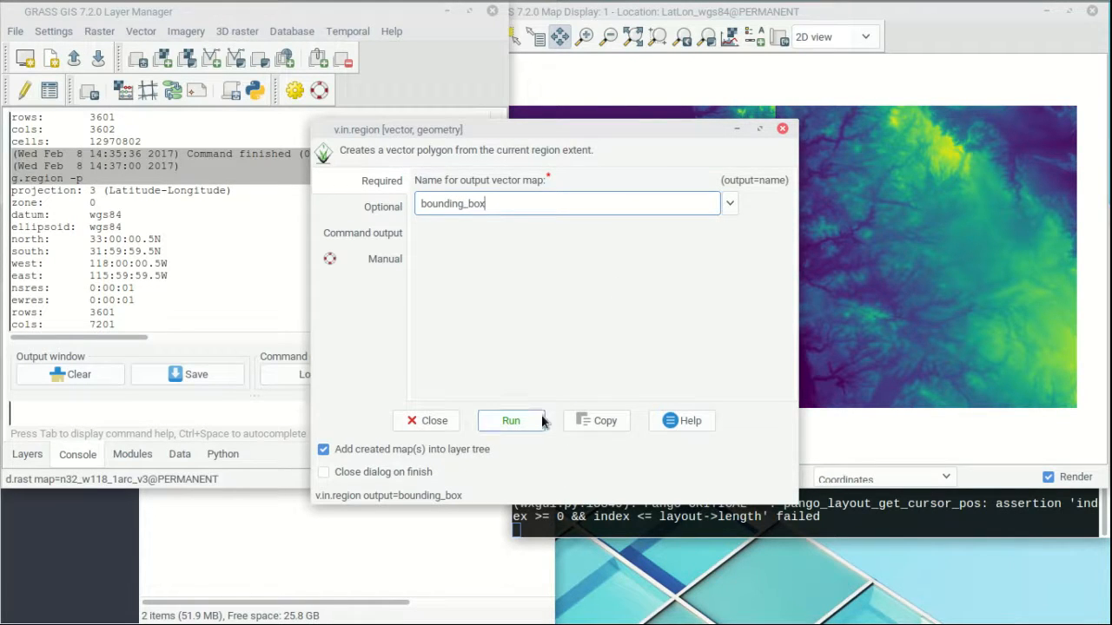
click(511, 420)
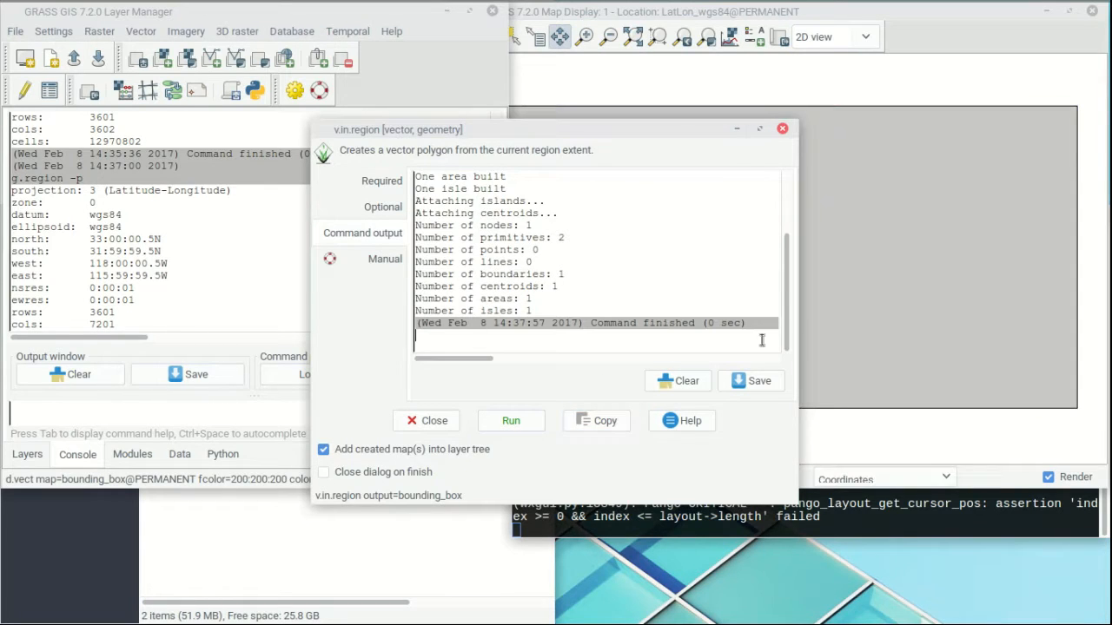
click(441, 421)
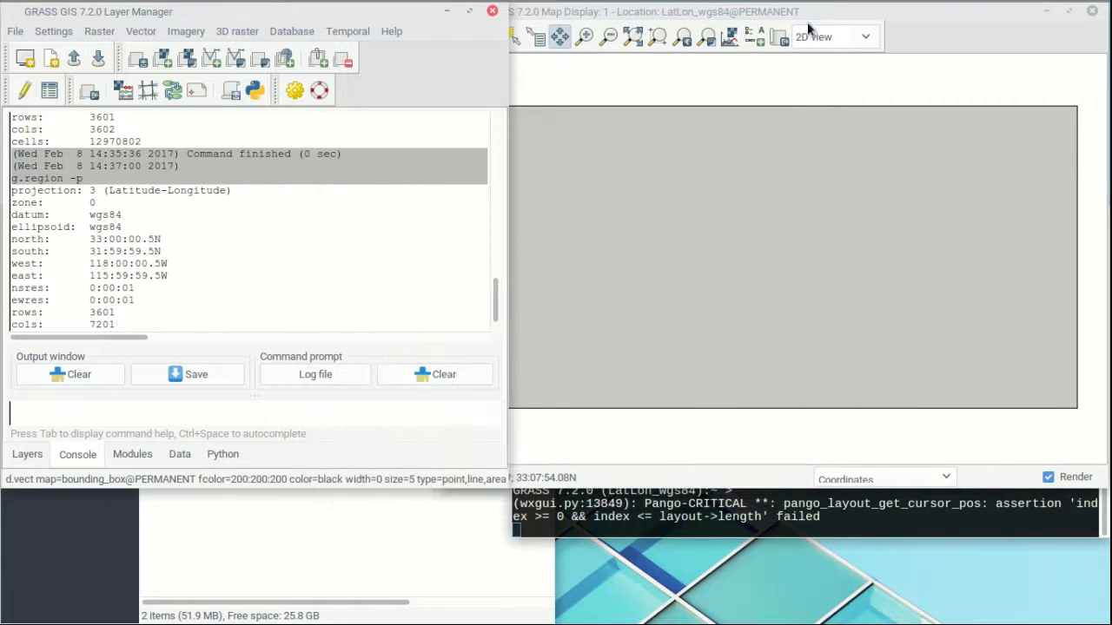
Hide the bounding_box layer and show it again to compare its extent with the two rasters
click(943, 11)
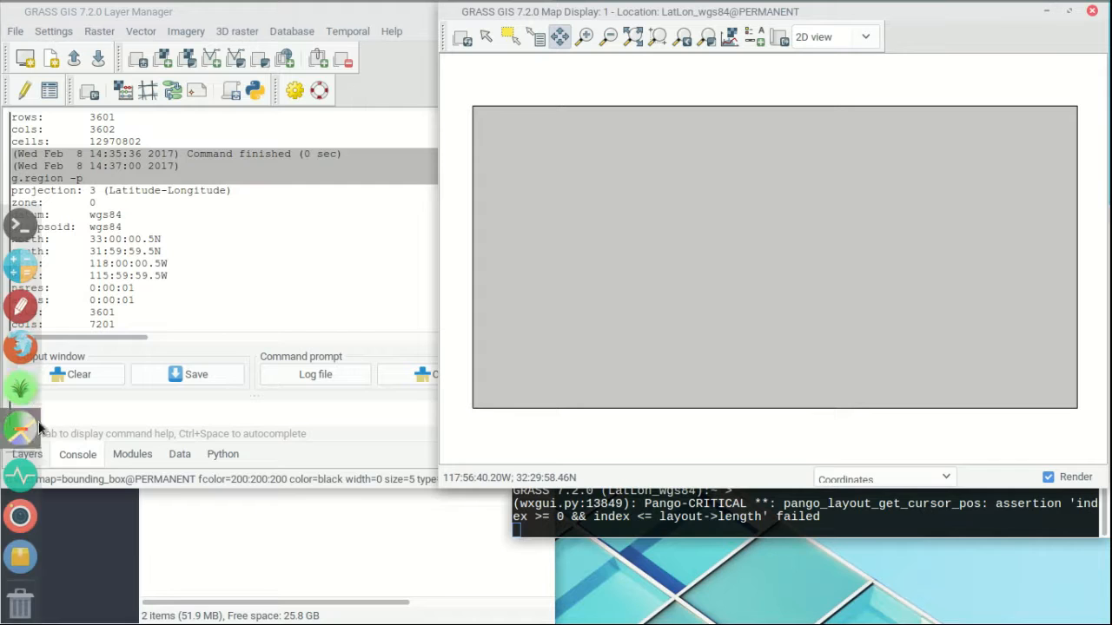
click(45, 456)
click(102, 146)
click(40, 150)
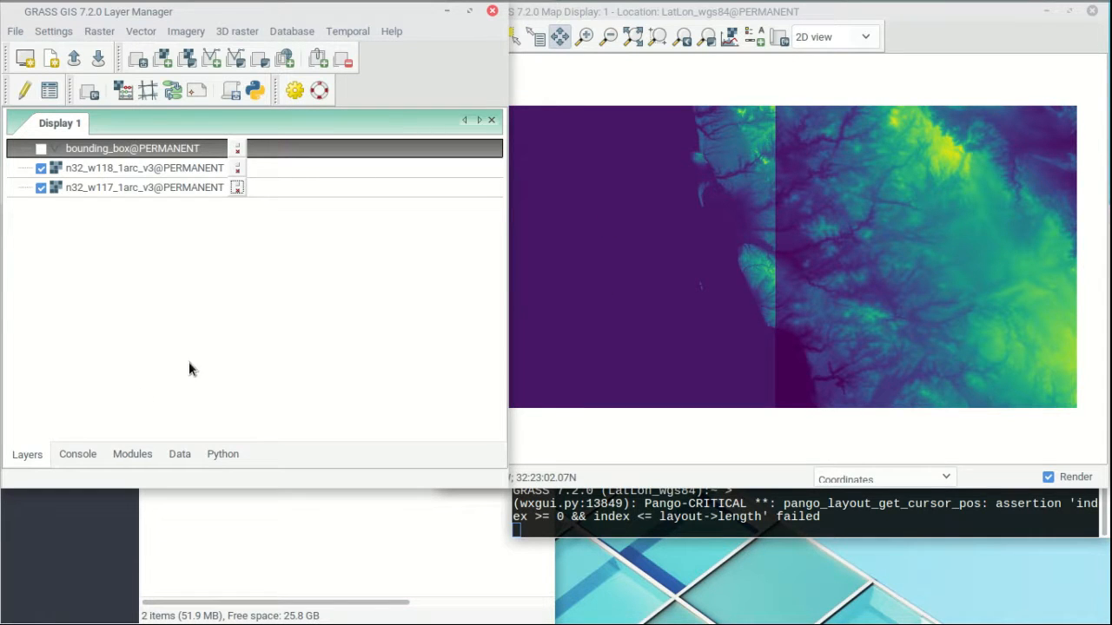
click(41, 149)
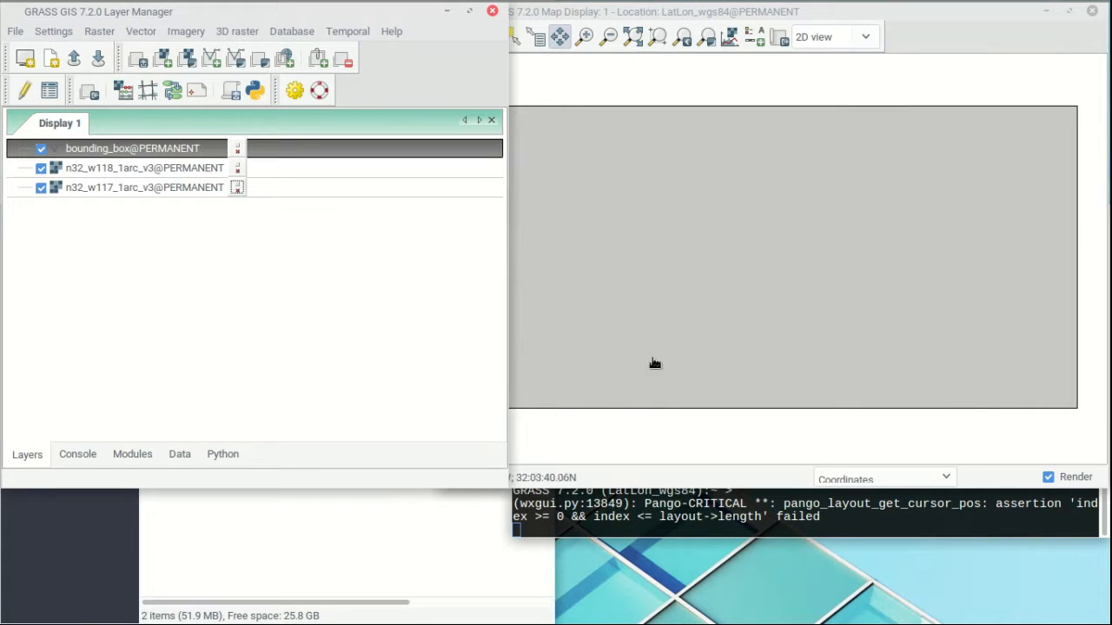
Quit GRASS GIS including the shell session, without storing the current settings to a workspace file
click(13, 32)
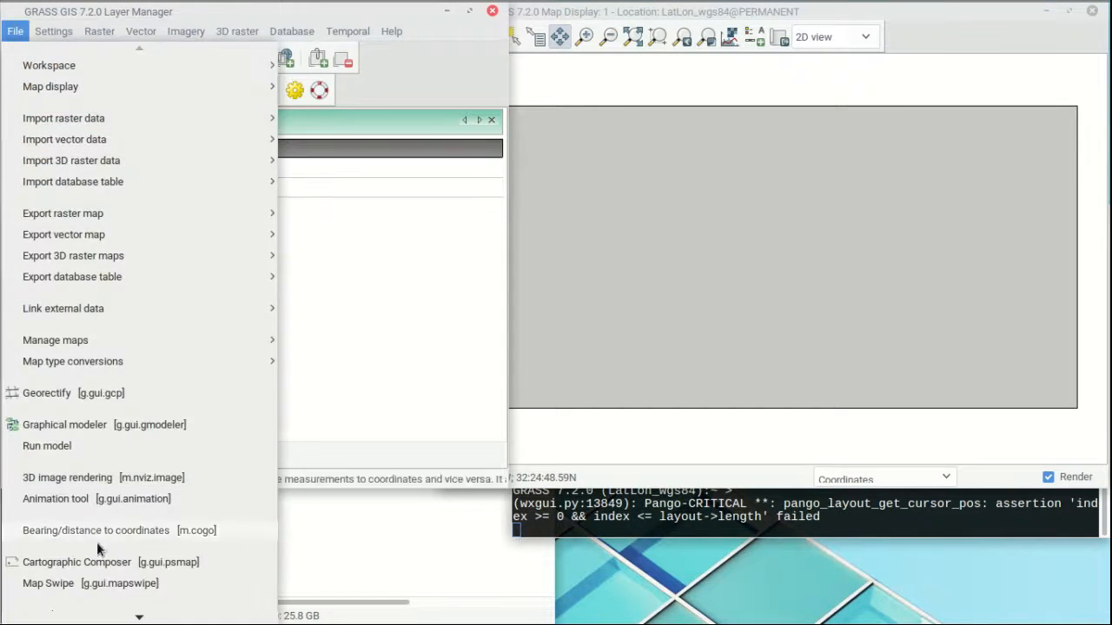
scroll(90, 608, down, 3)
click(87, 601)
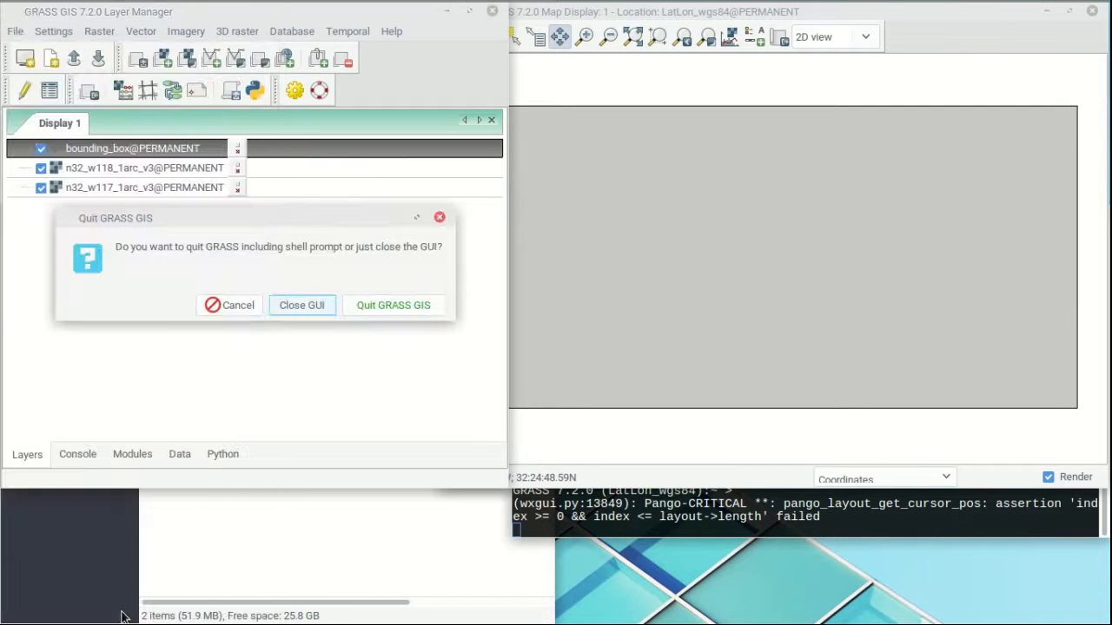
click(393, 307)
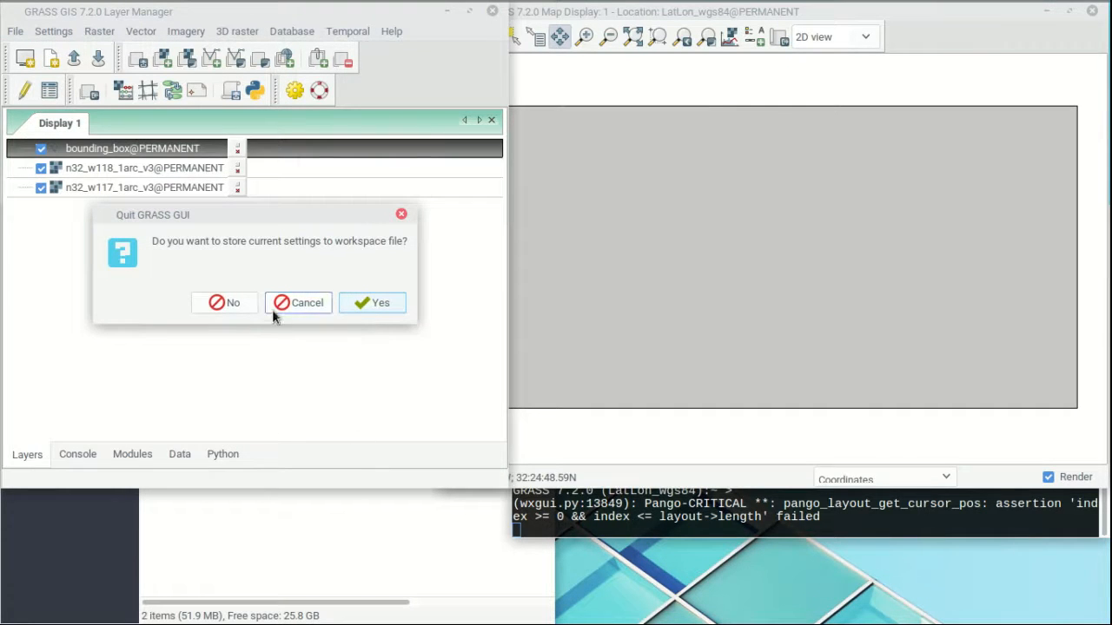
click(236, 306)
Launch GRASS GIS 7 again and reposition its startup window
mouse_move(2, 532)
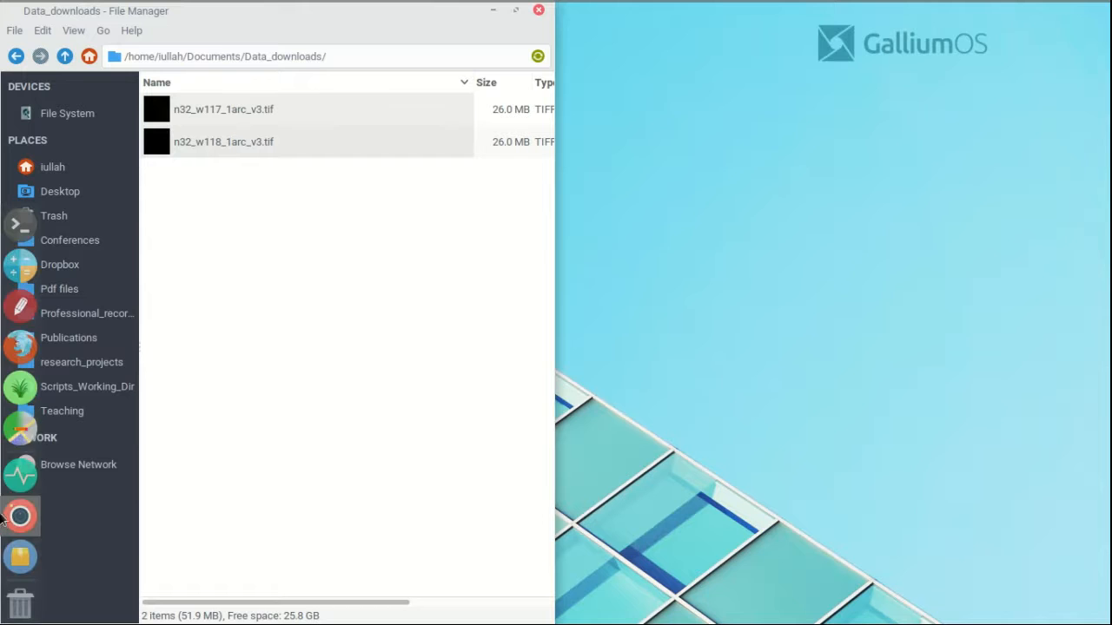
click(12, 392)
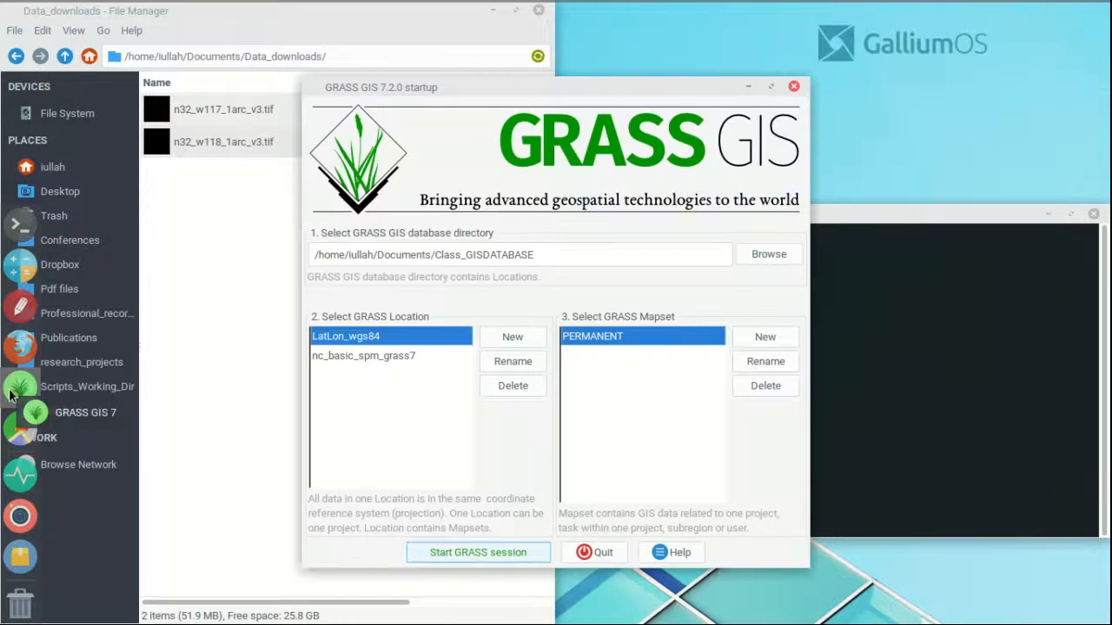
drag(637, 89, 679, 104)
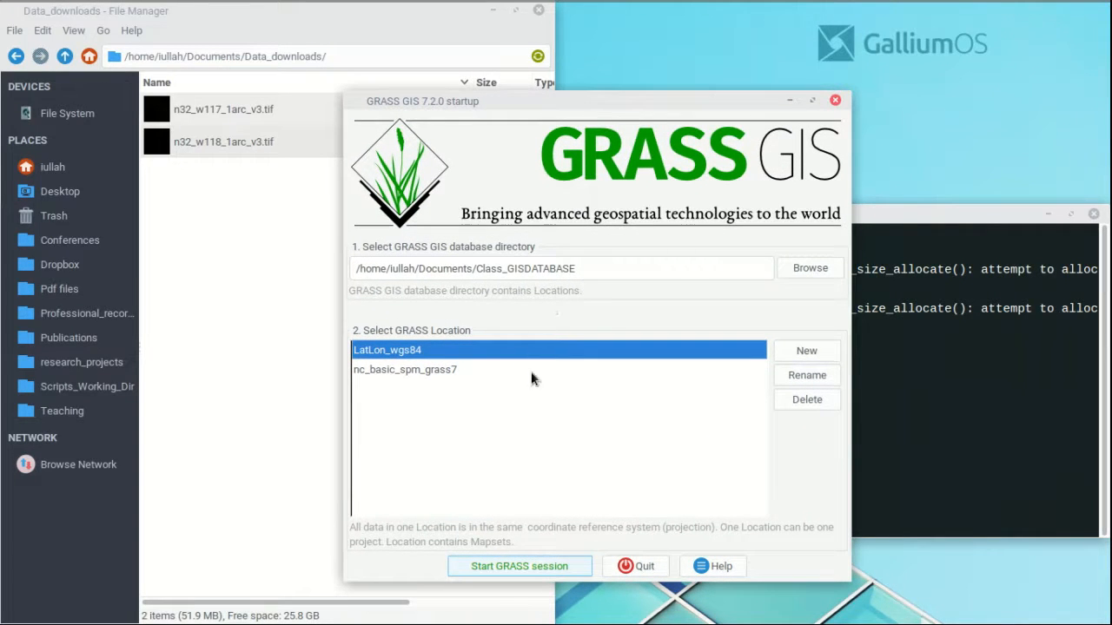
drag(625, 102, 455, 87)
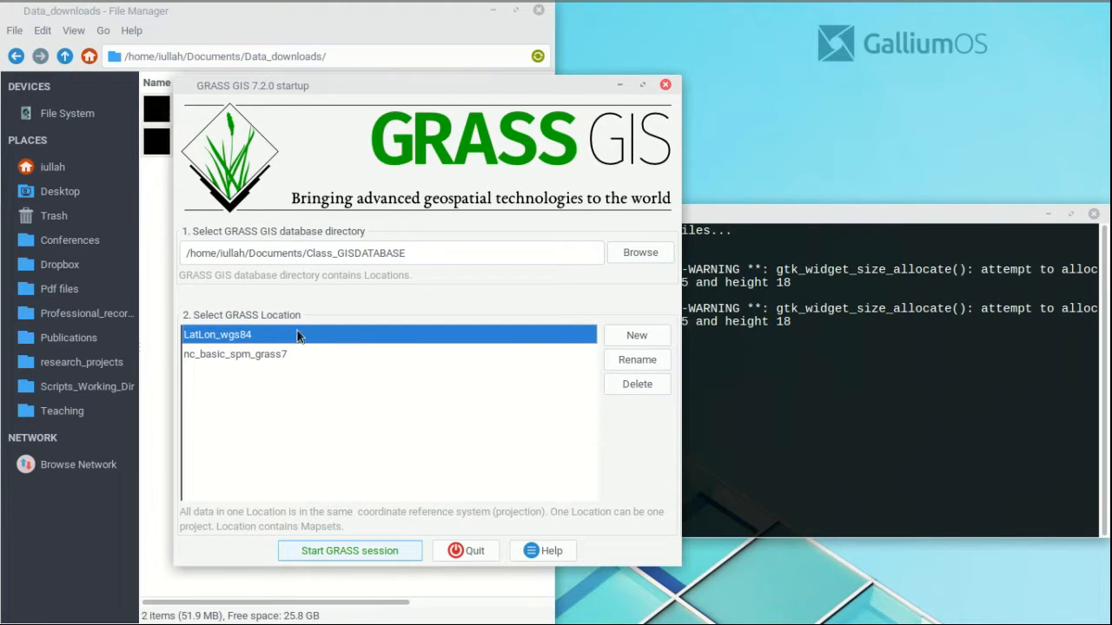
Start defining a new location in the Class_GISDATABASE directory, identified as UTM_z11n with WGS84, and continue to the creation method
click(625, 338)
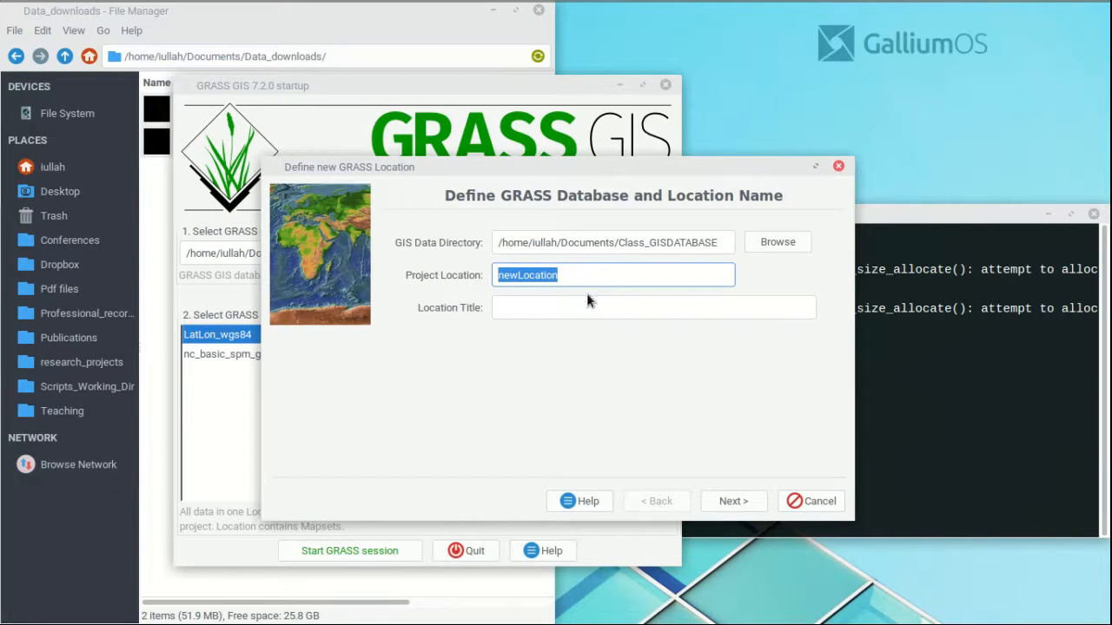
text(UTM_z11n)
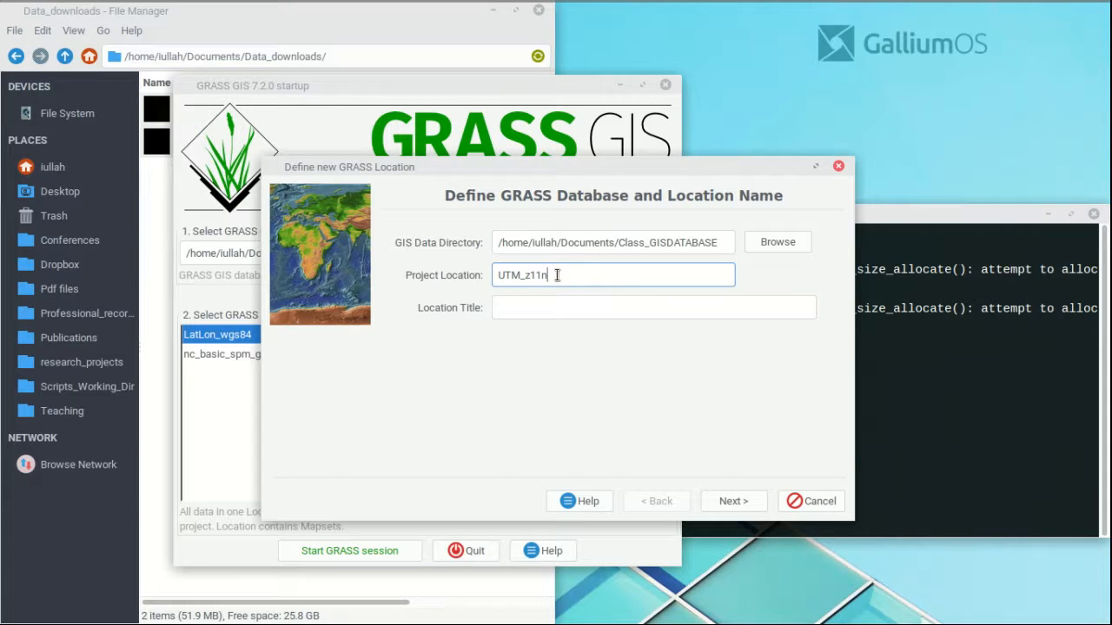
text(WGS84)
click(716, 504)
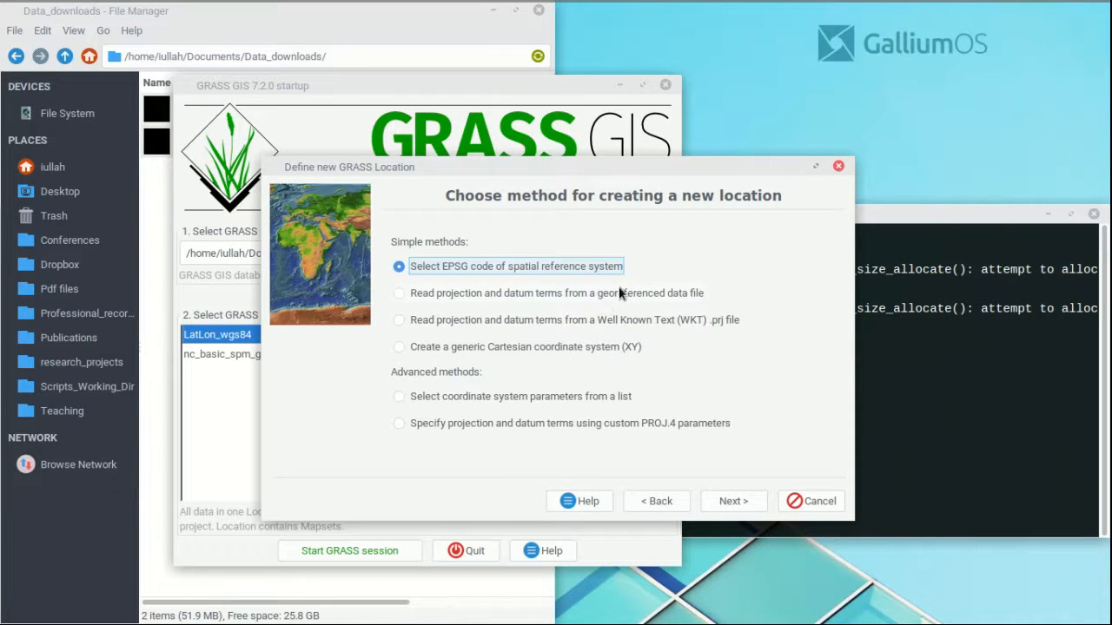
Choose to select coordinate system parameters from a list and set the projection to Universal Transverse Mercator (UTM)
click(447, 399)
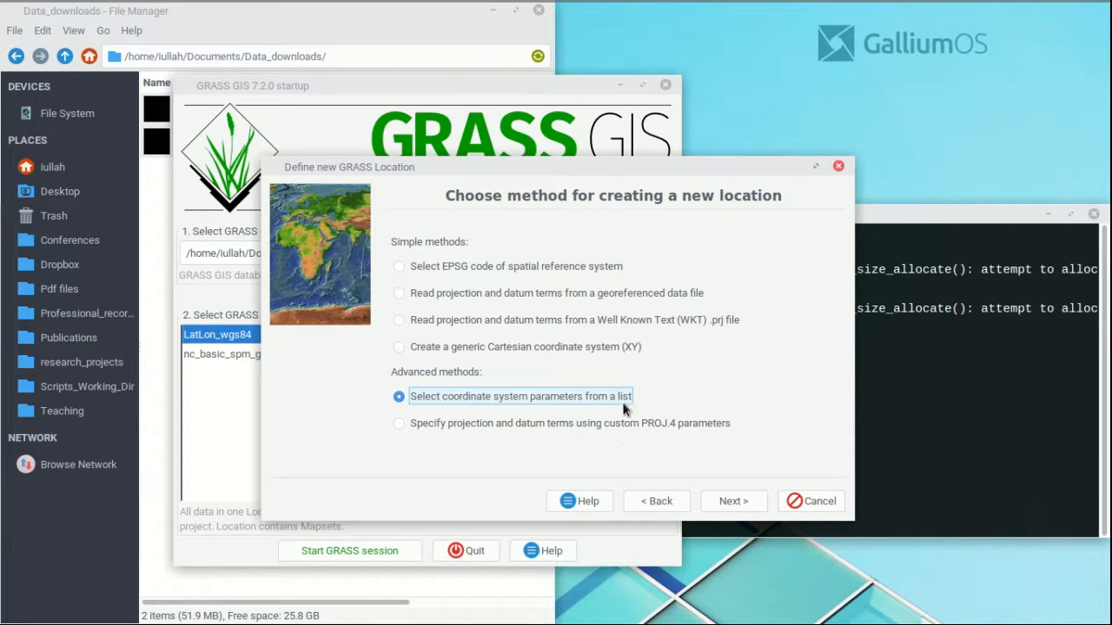
click(740, 501)
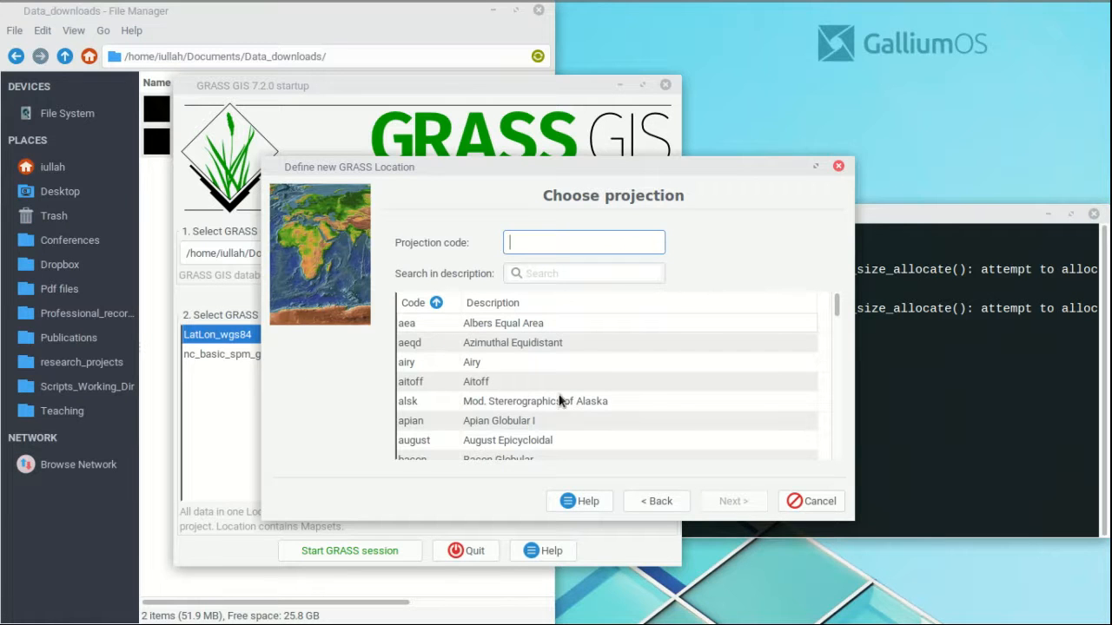
mouse_move(837, 302)
mouse_down()
mouse_move(836, 405)
mouse_move(817, 438)
mouse_move(837, 355)
mouse_move(834, 295)
mouse_up()
click(542, 278)
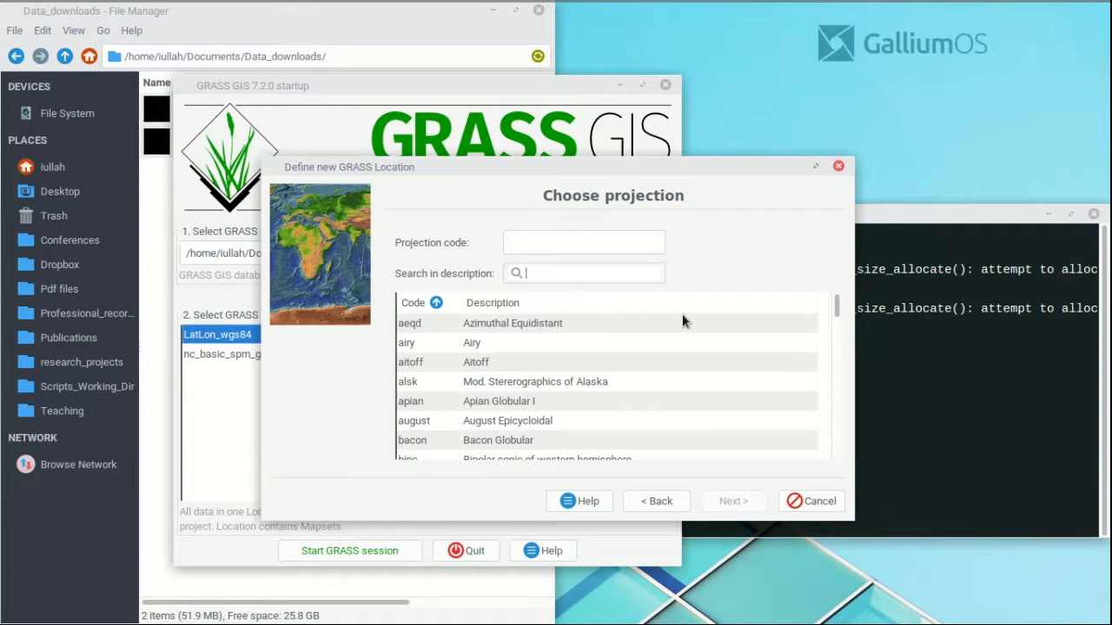
text(UTM)
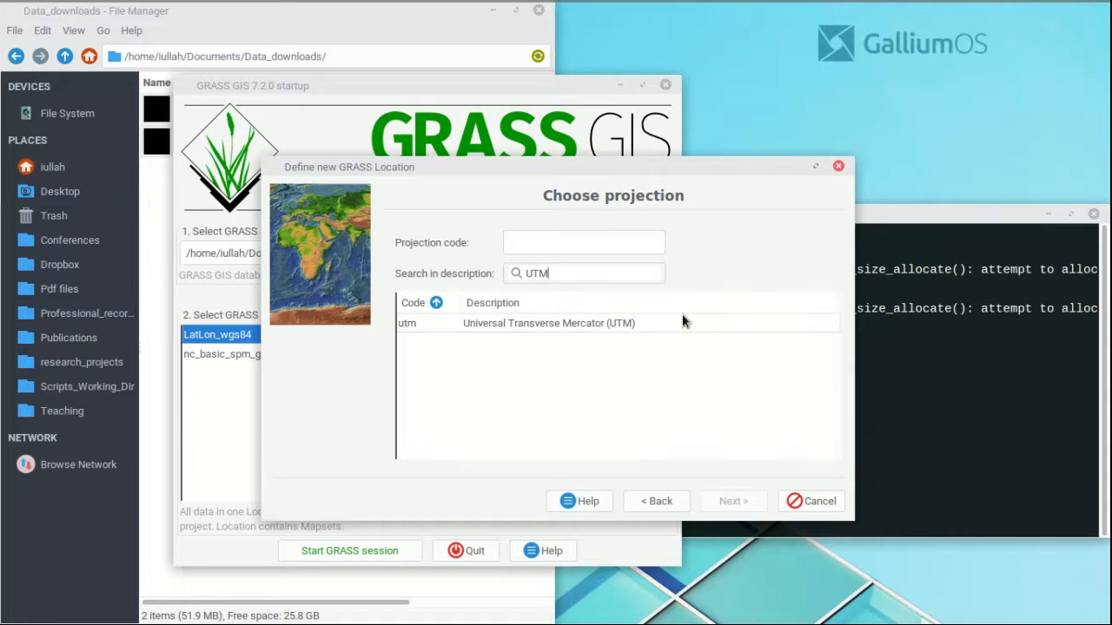
click(556, 325)
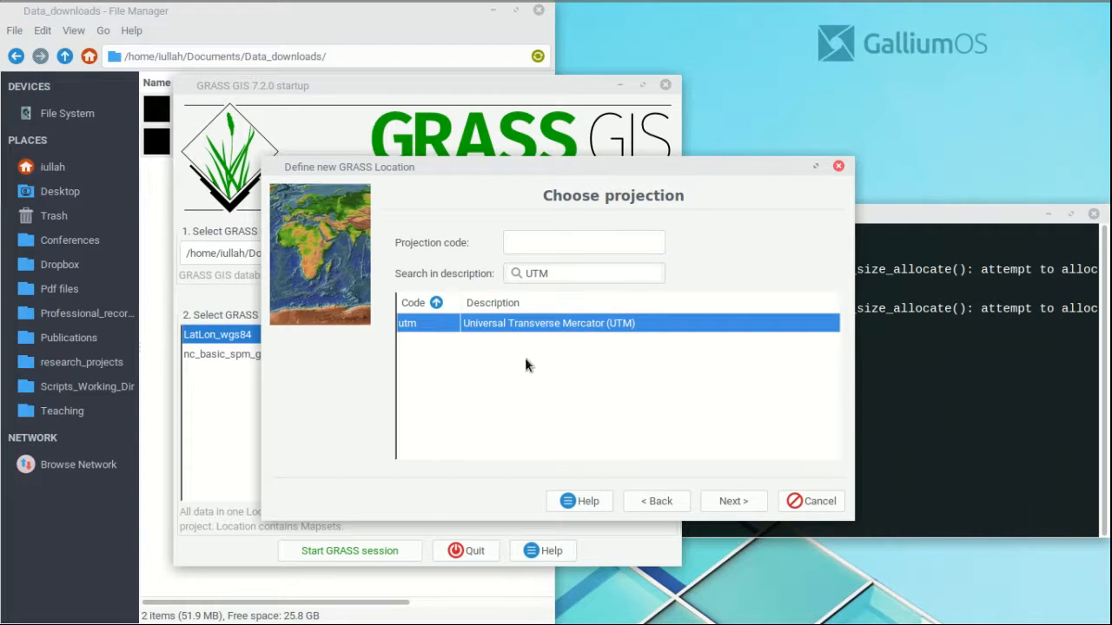
click(734, 501)
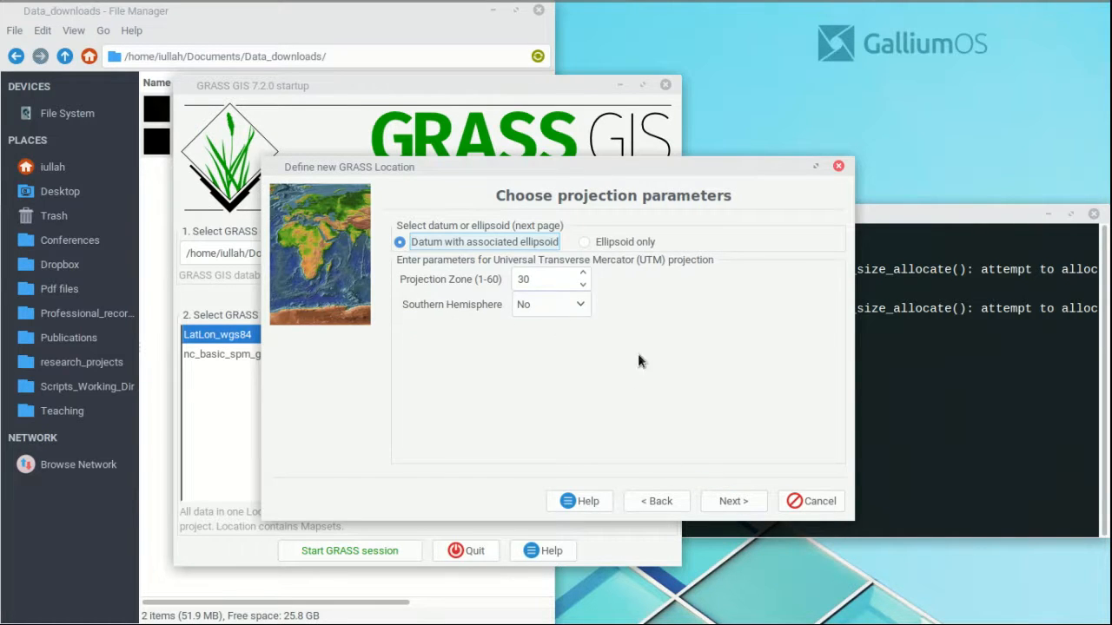
Set the UTM projection zone to 11 and continue to the geodetic datum choice
click(537, 278)
drag(537, 278, 478, 282)
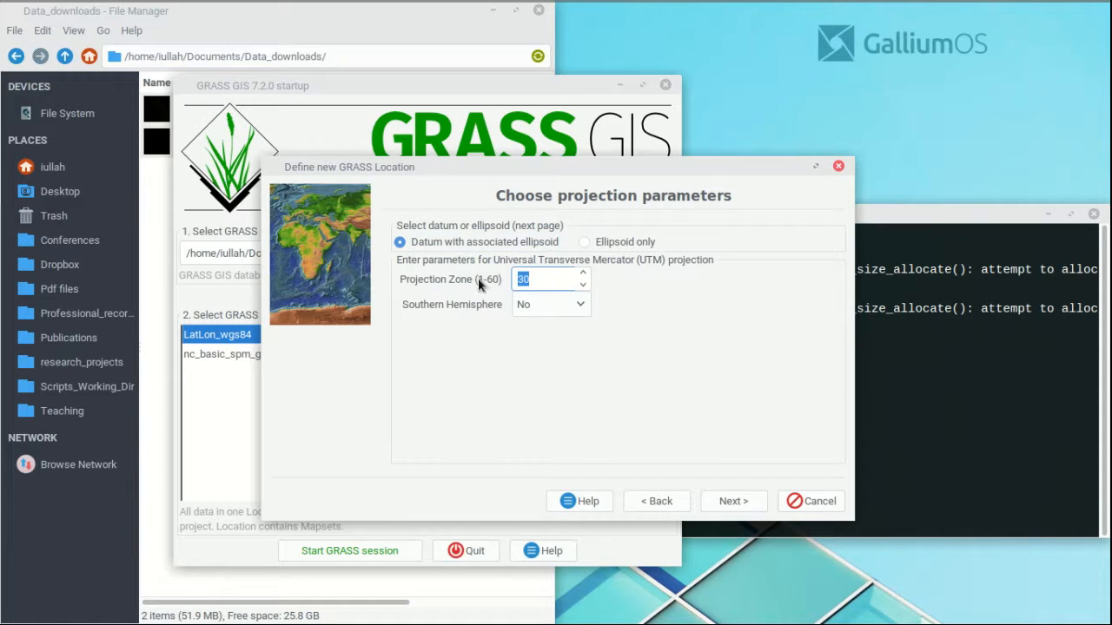
text(11)
click(737, 512)
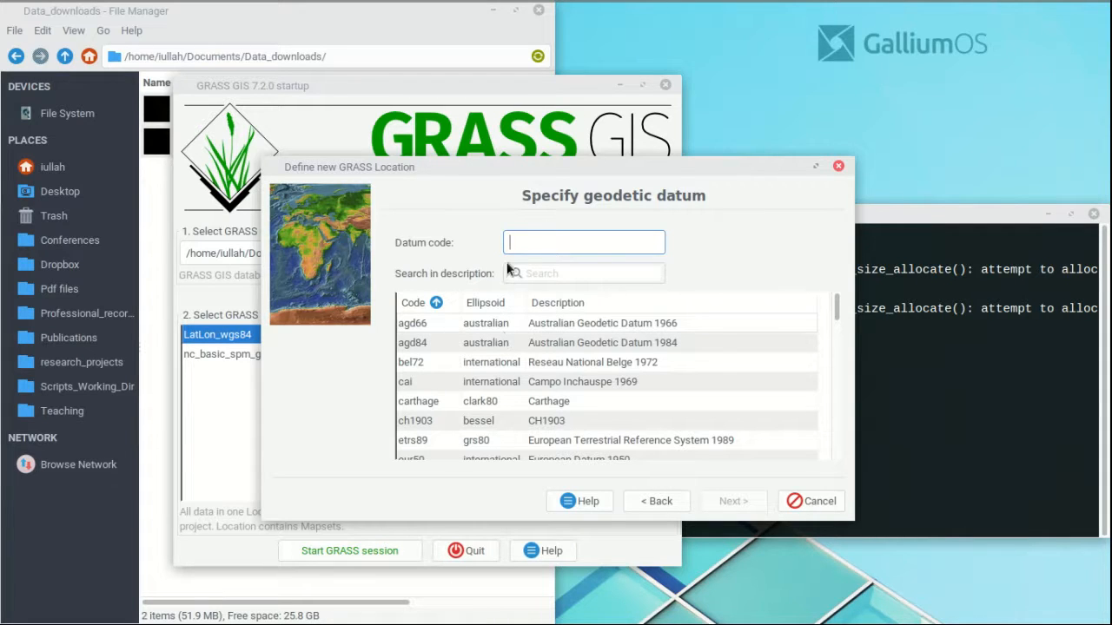
Search the geodetic datums for NAD83 and select nad83 with the grs80 ellipsoid
click(564, 272)
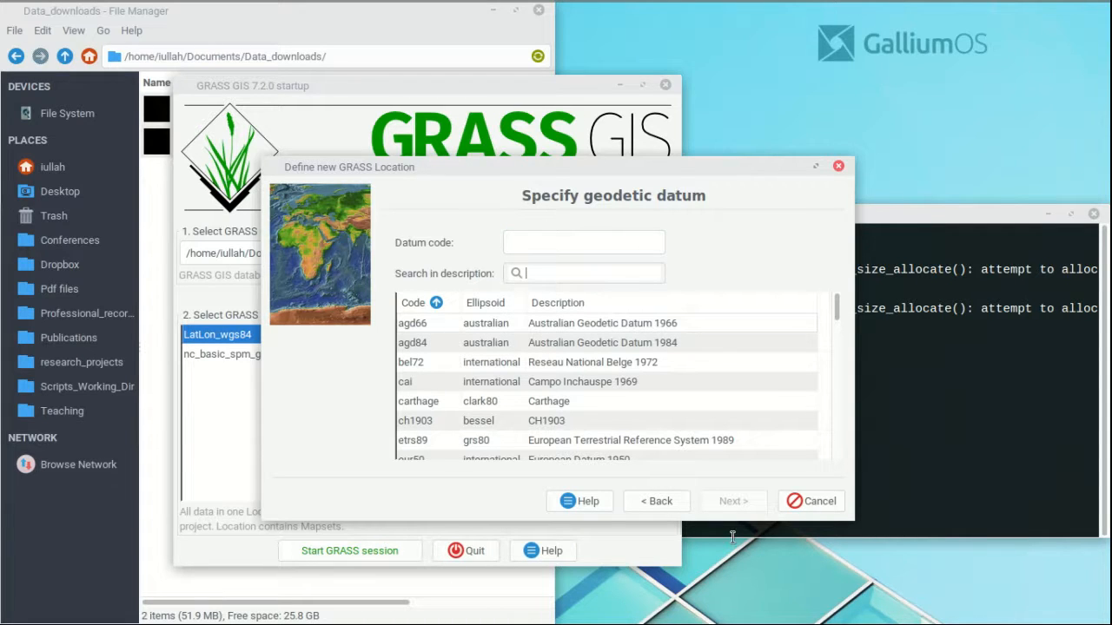
text(NAD83)
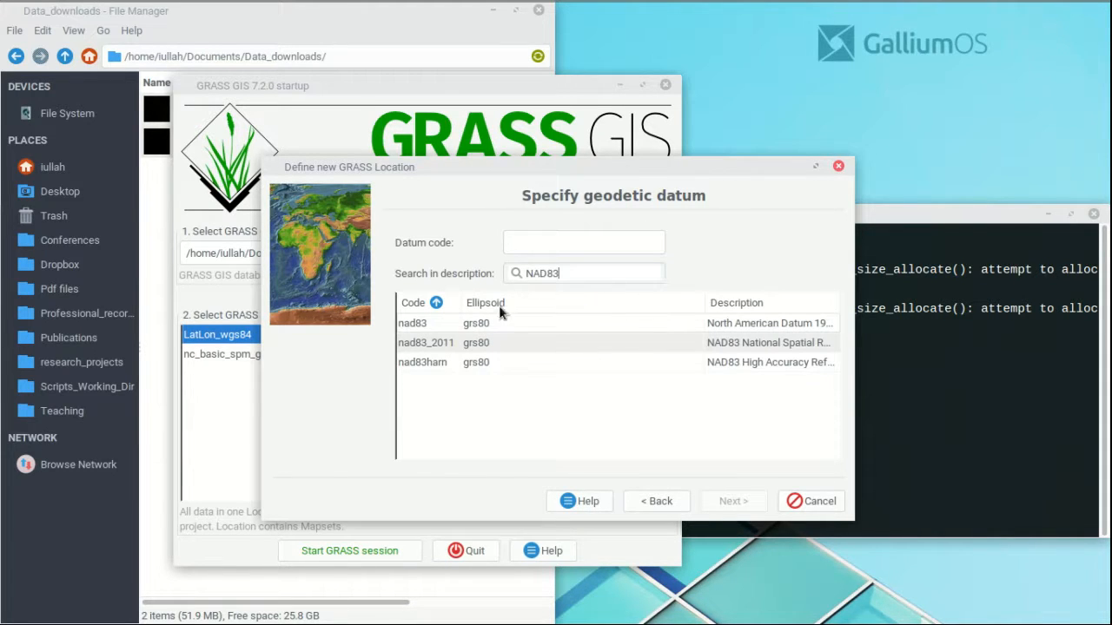
click(488, 324)
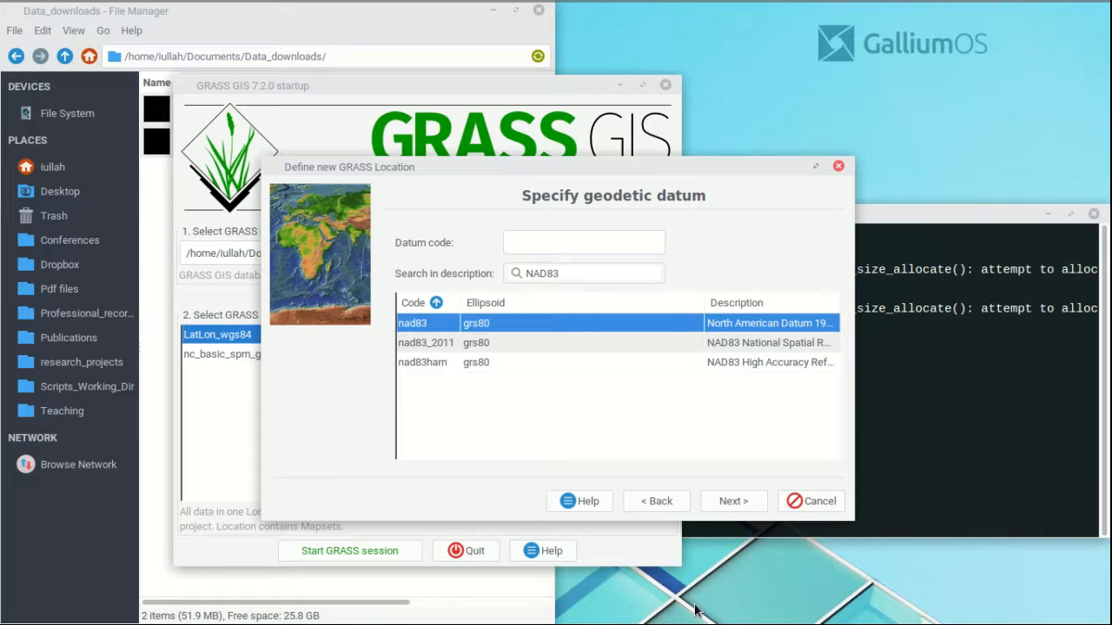
Accept datum transformation 1, used in the whole nad83 region, and finish creating the UTM_z11nWGS84 location
click(742, 501)
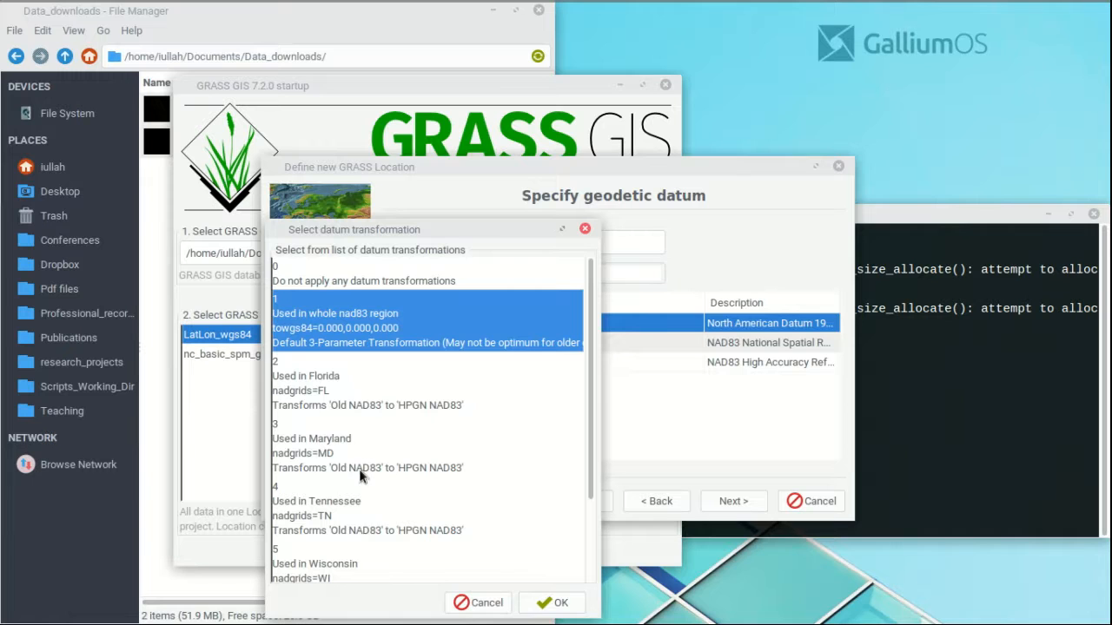
click(556, 603)
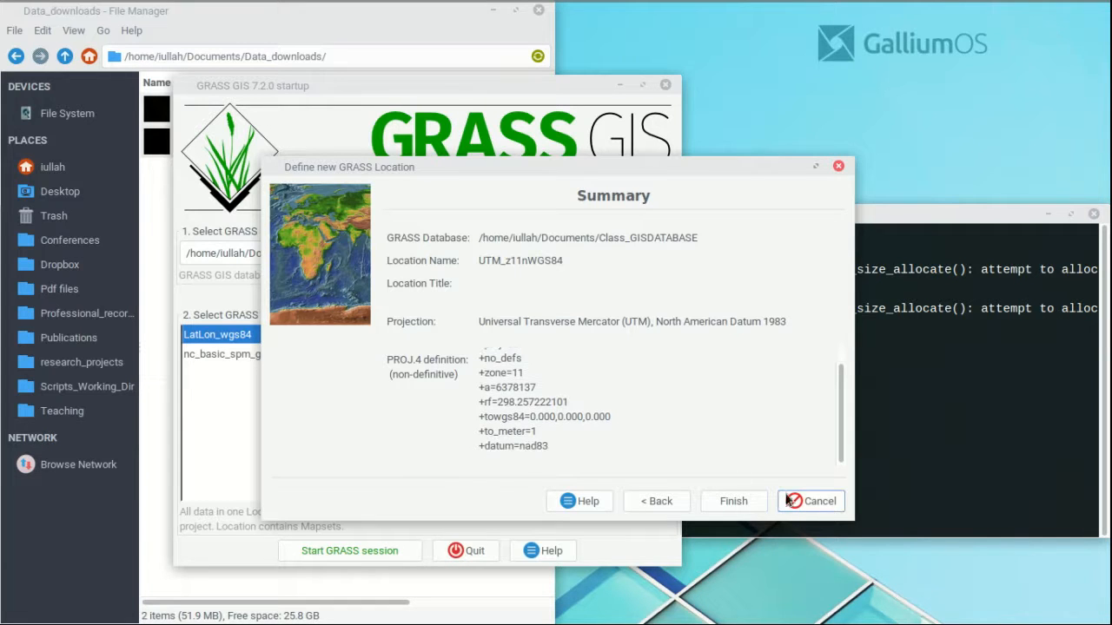
click(737, 501)
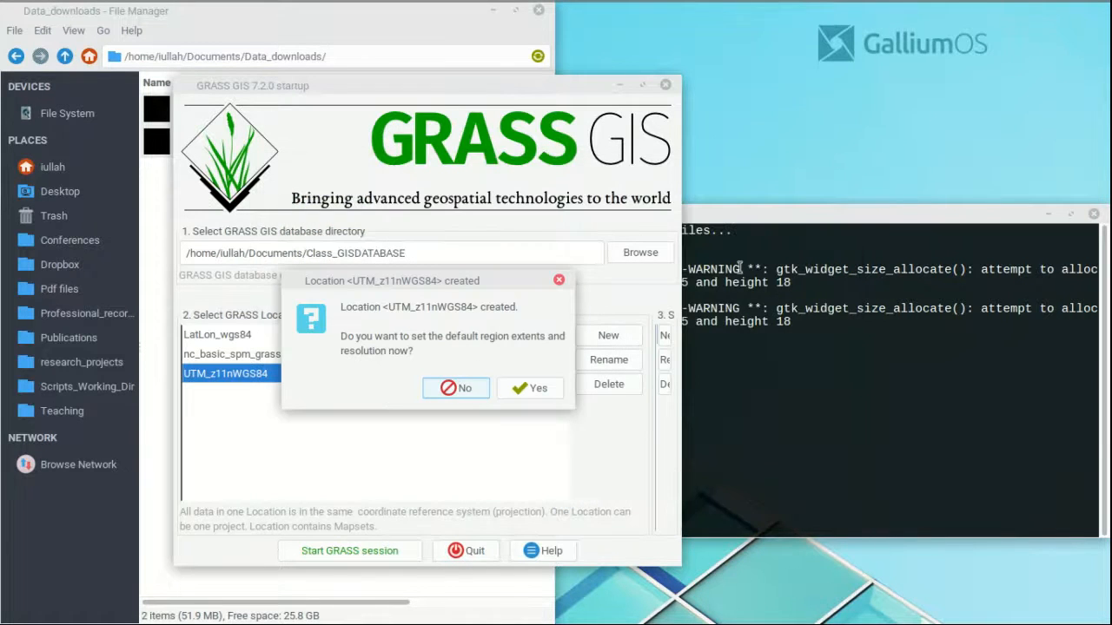
Decline setting the default region extents and resolution, and skip creating a new mapset
drag(466, 337, 571, 340)
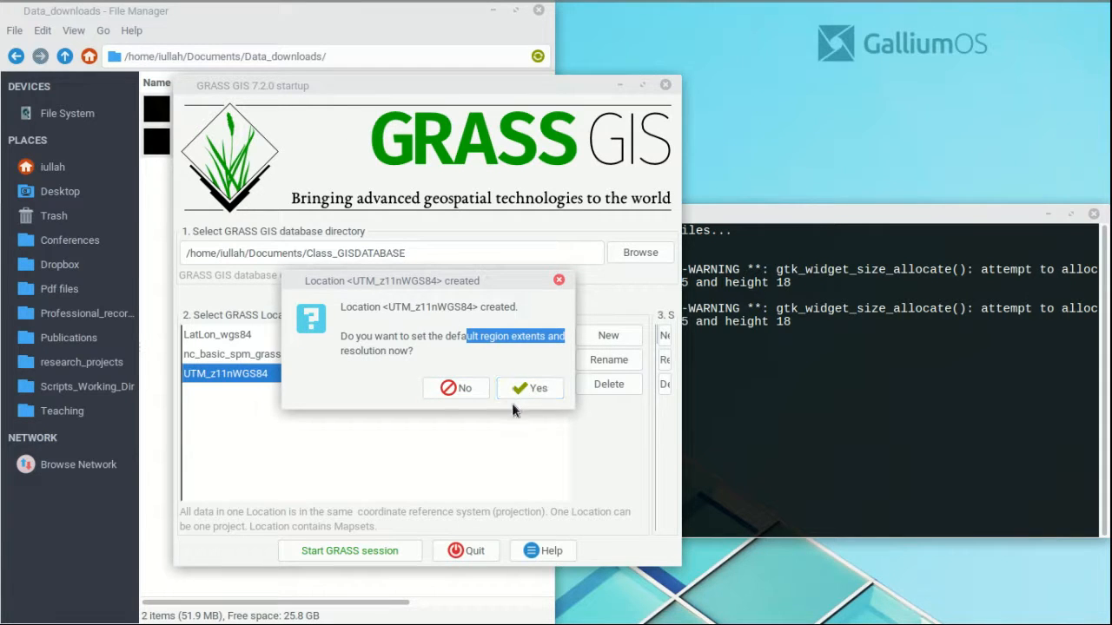
click(456, 388)
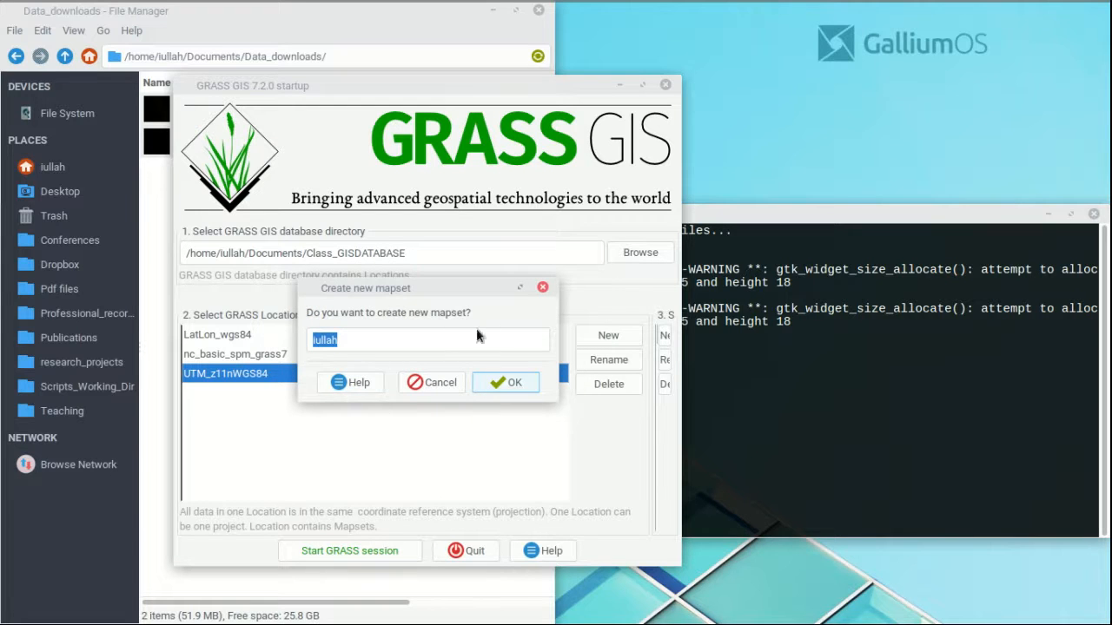
click(442, 385)
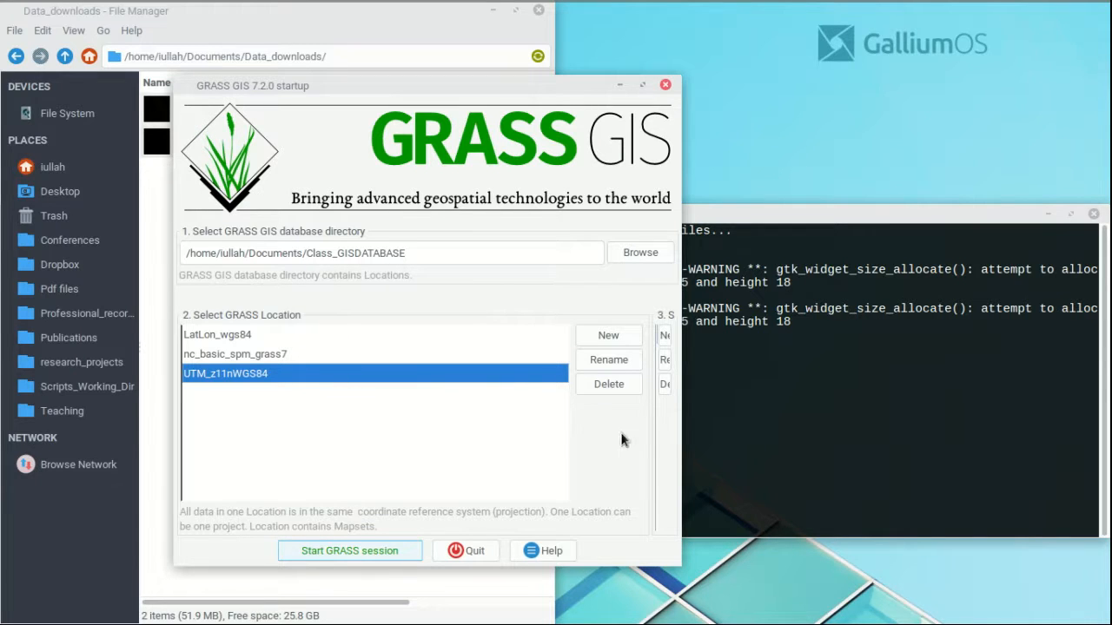
Maximize the startup window and start a GRASS session in the PERMANENT mapset of UTM_z11nWGS84
click(647, 80)
click(592, 260)
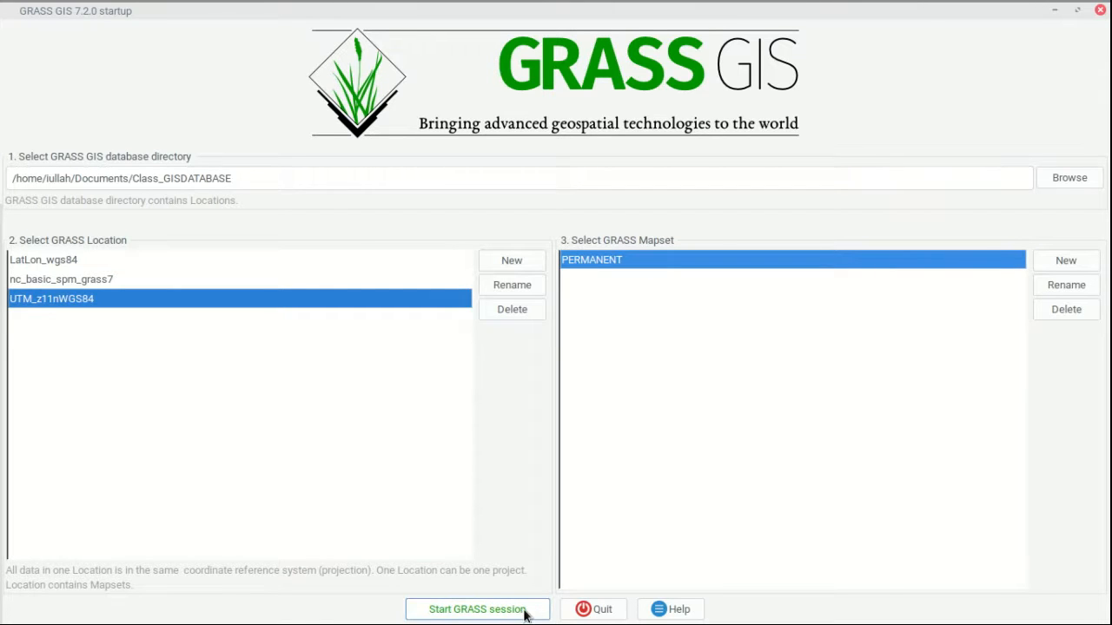
click(479, 613)
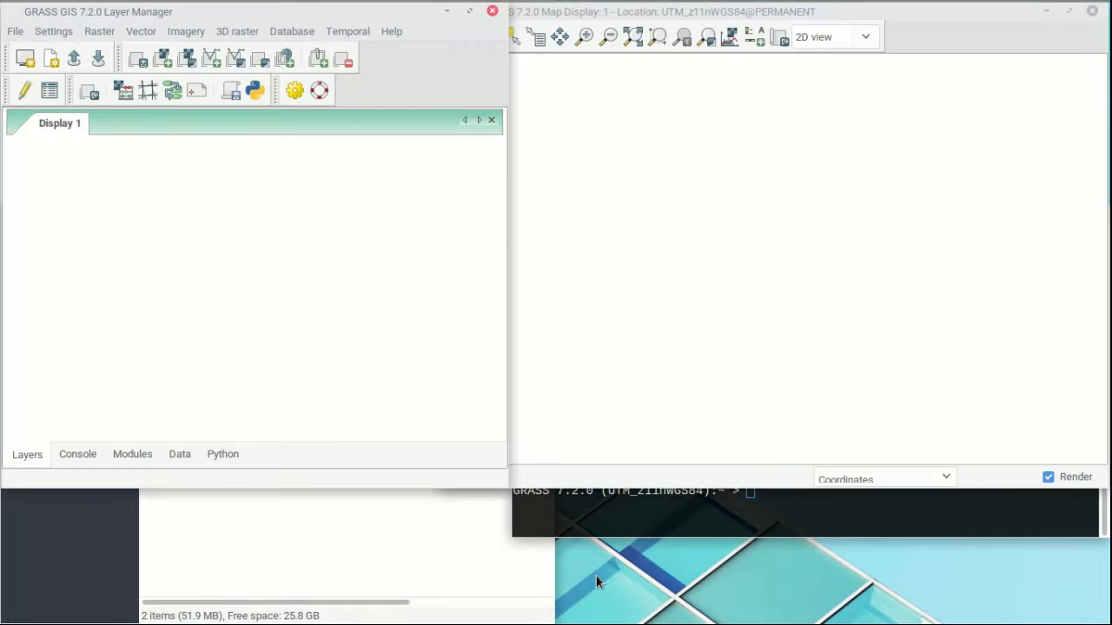
Check which raster maps can be displayed in the new location, then discard the empty raster layer
click(169, 68)
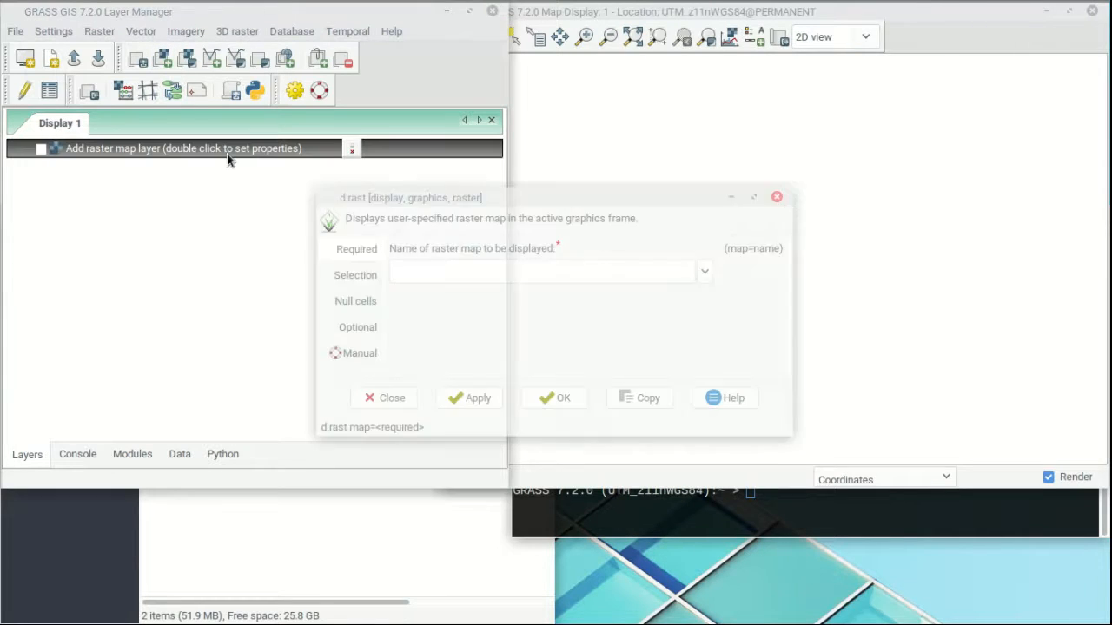
click(703, 272)
click(661, 248)
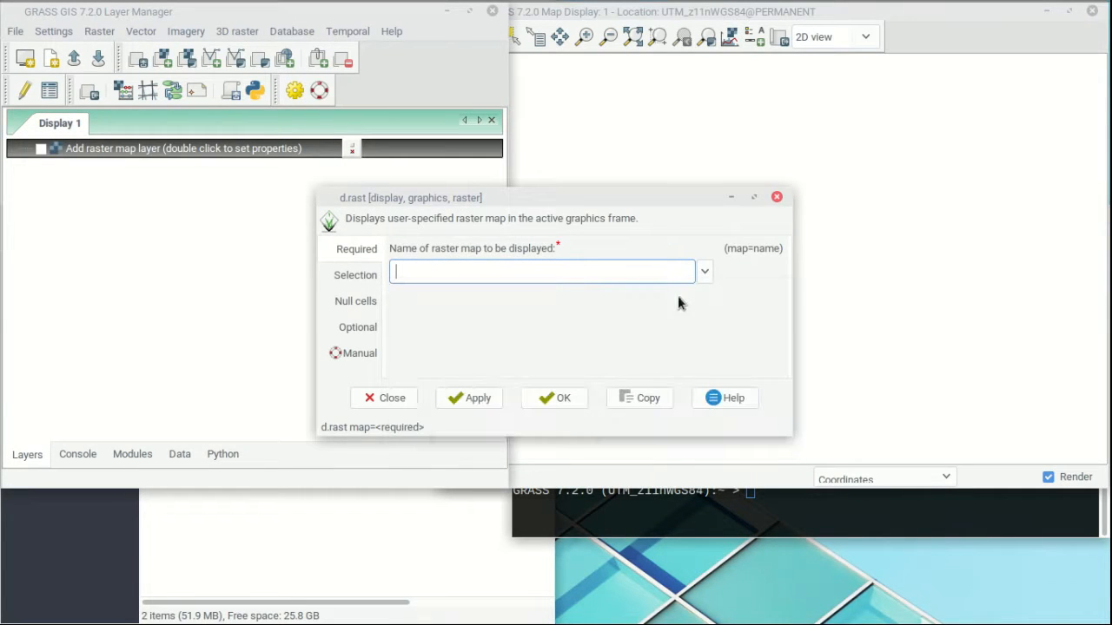
click(777, 199)
Display the current region settings with g.region -p and examine the projection and the north and south extents
click(53, 31)
mouse_move(99, 31)
mouse_move(98, 53)
mouse_move(52, 32)
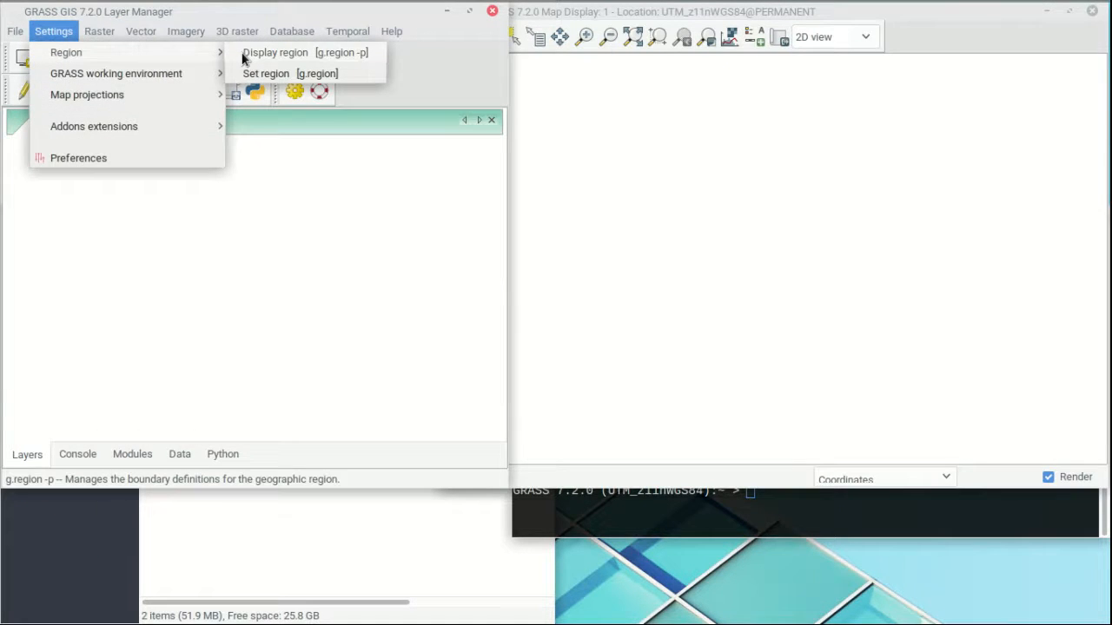
click(275, 53)
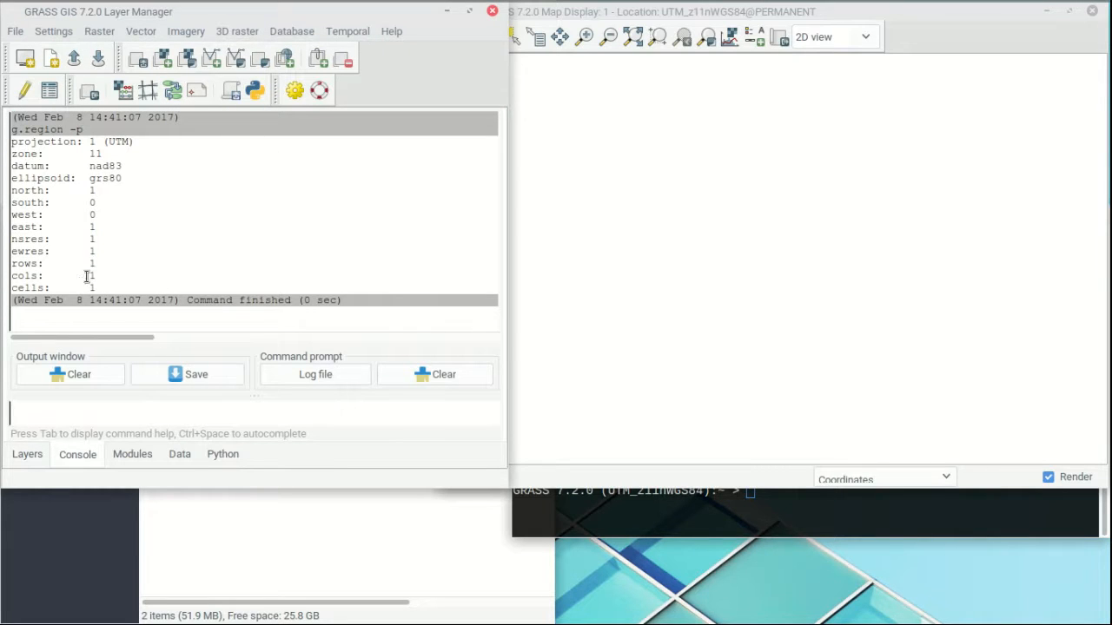
drag(91, 191, 97, 205)
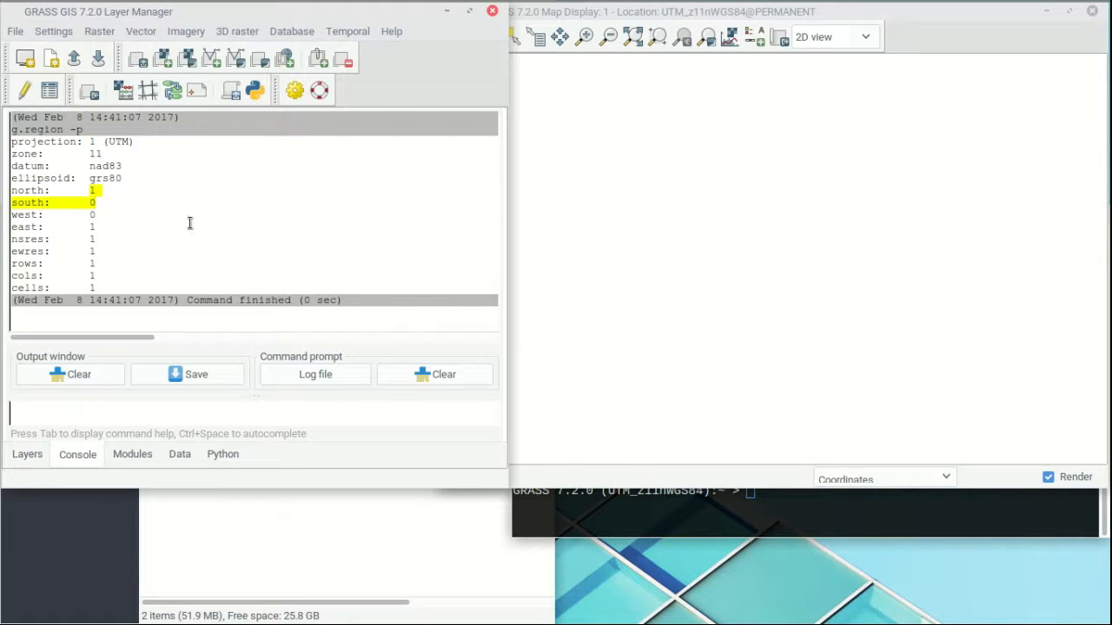
Set up a v.proj reprojection with the bounding_box vector from the PERMANENT mapset of LatLon_wgs84 as its source
click(141, 31)
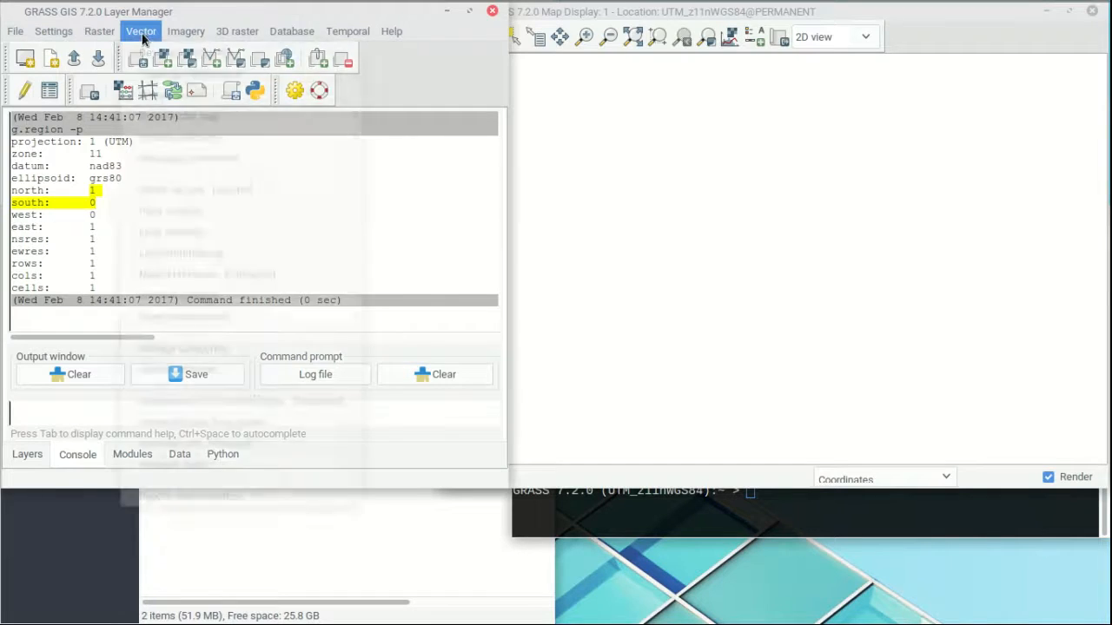
mouse_move(145, 52)
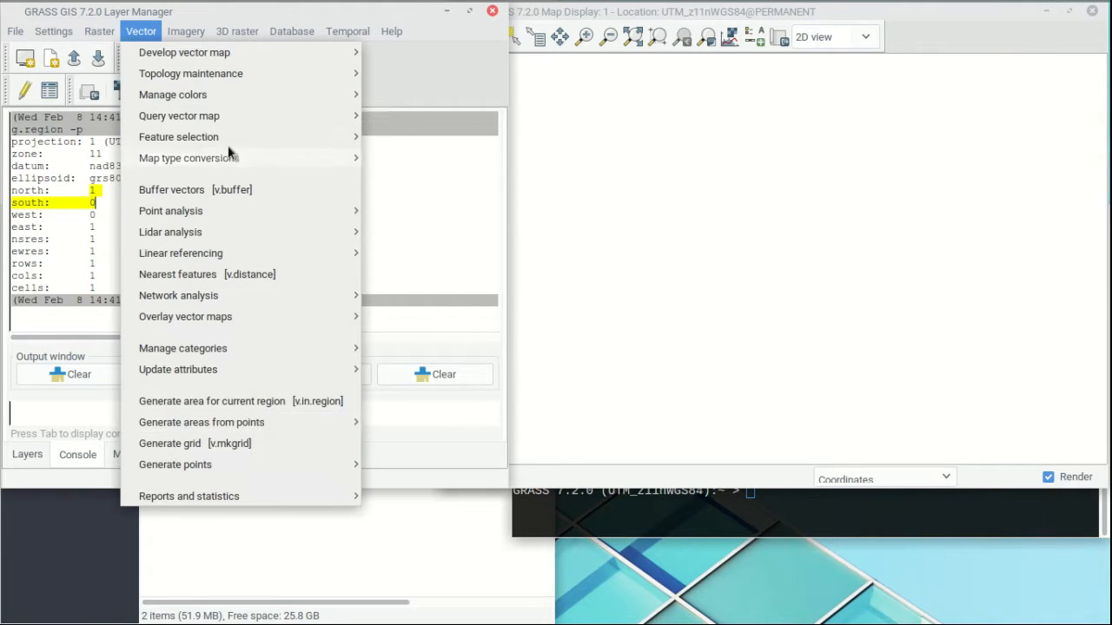
mouse_move(233, 59)
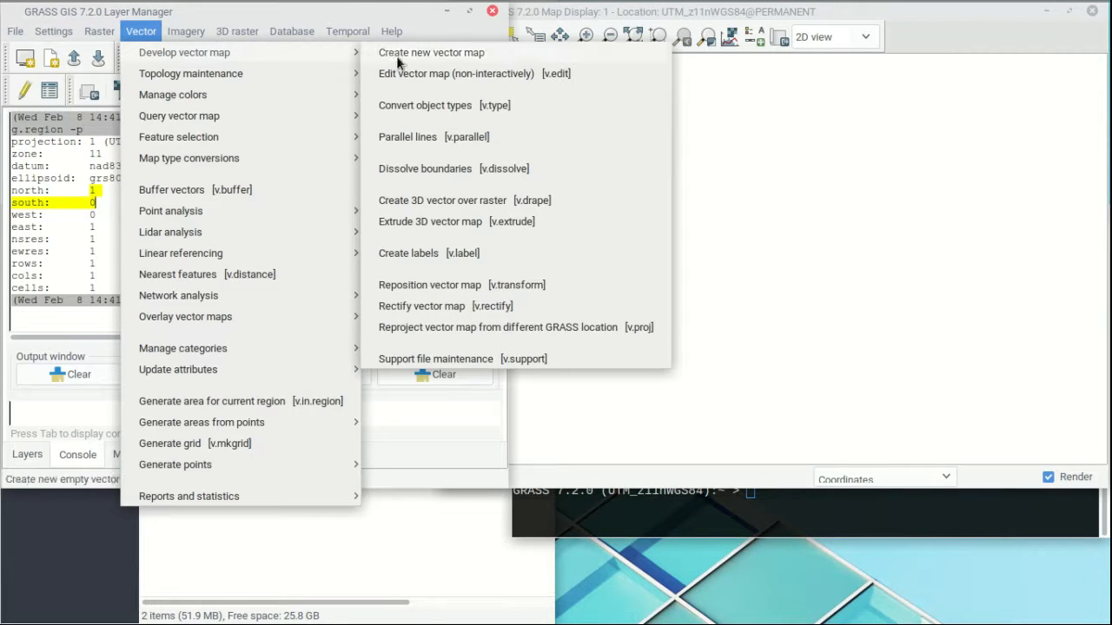
mouse_move(298, 54)
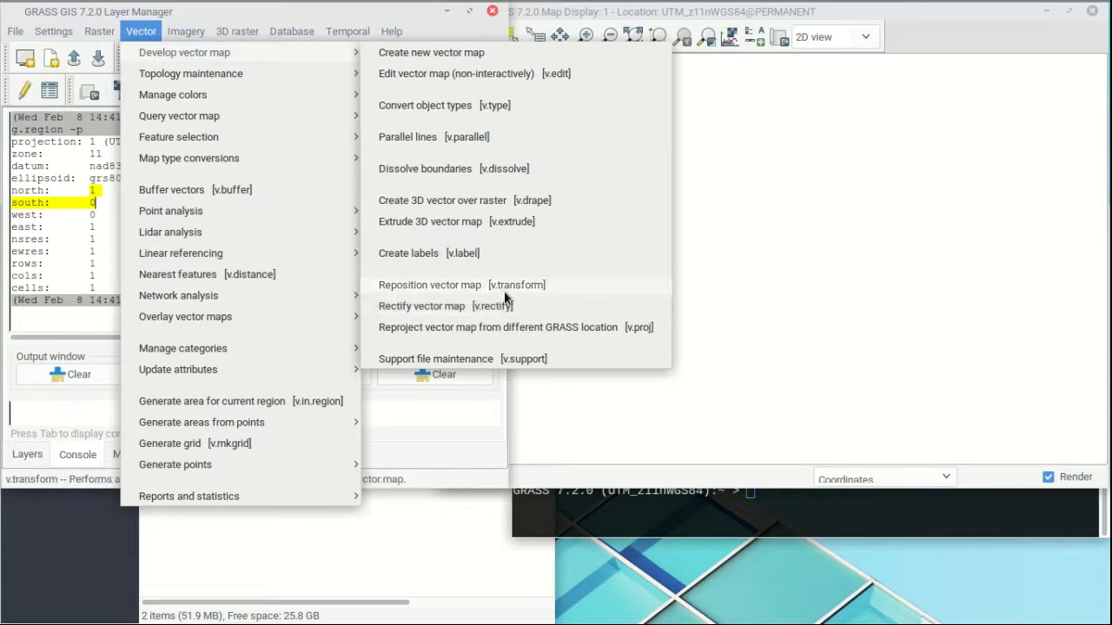
click(591, 327)
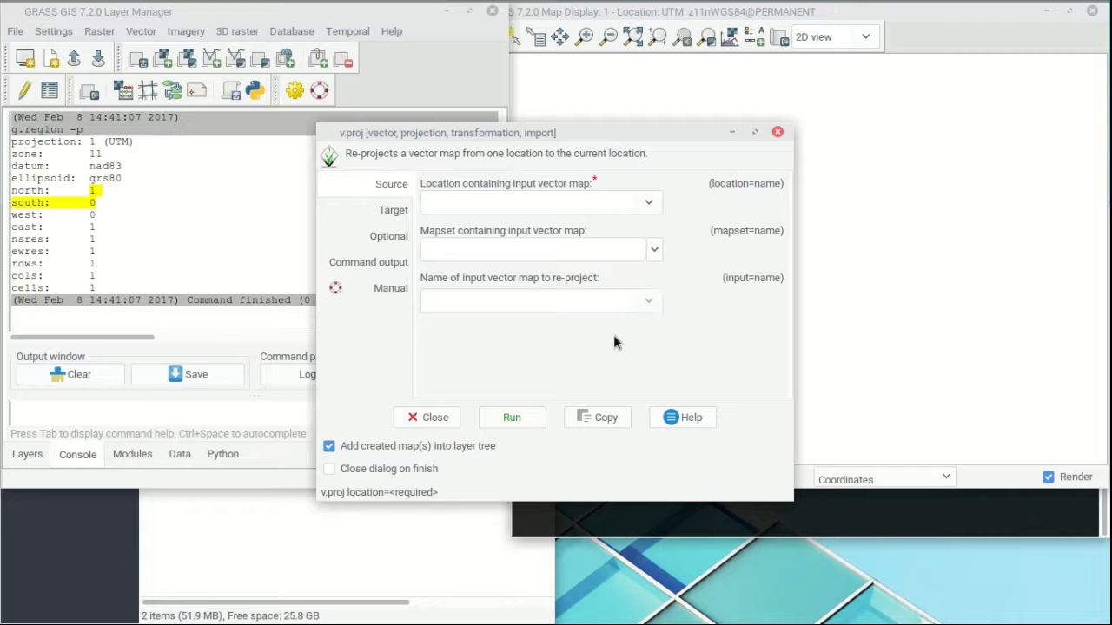
click(652, 205)
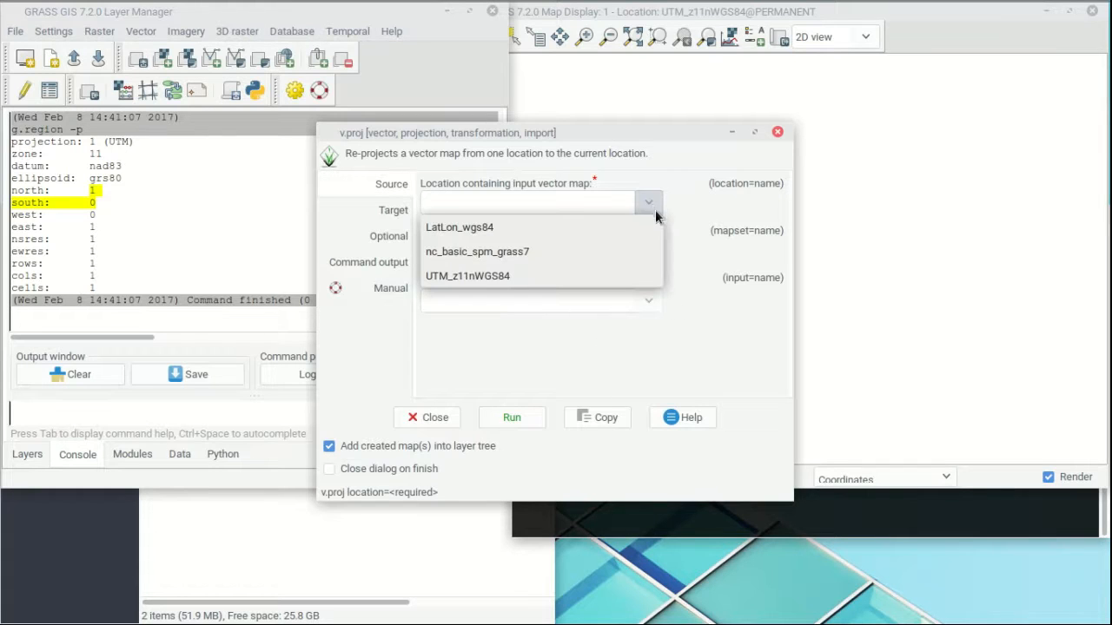
click(483, 230)
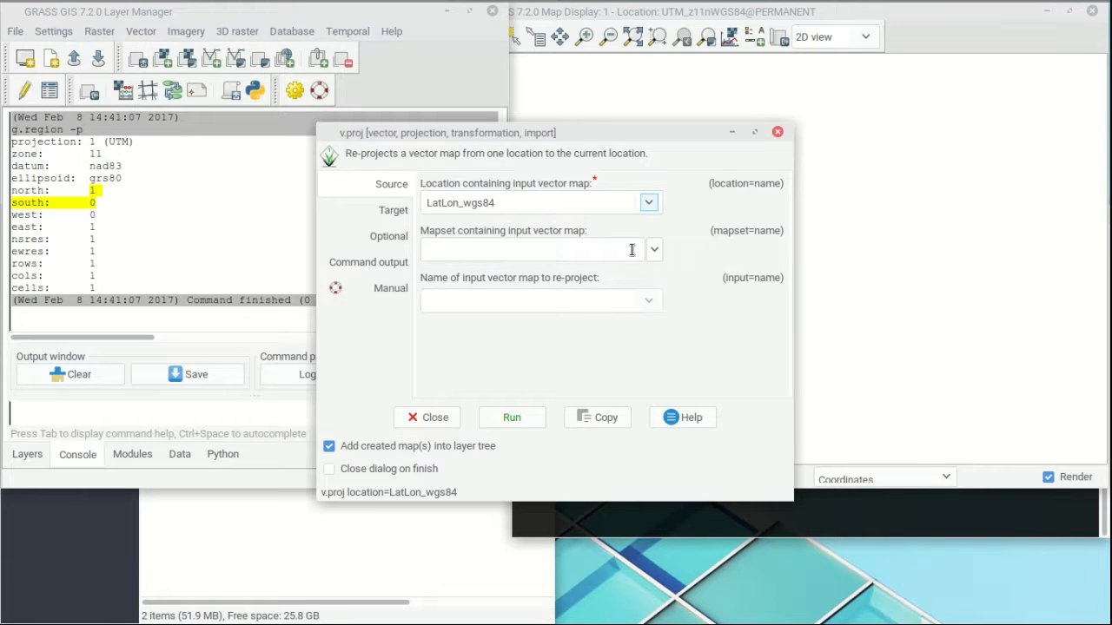
click(654, 249)
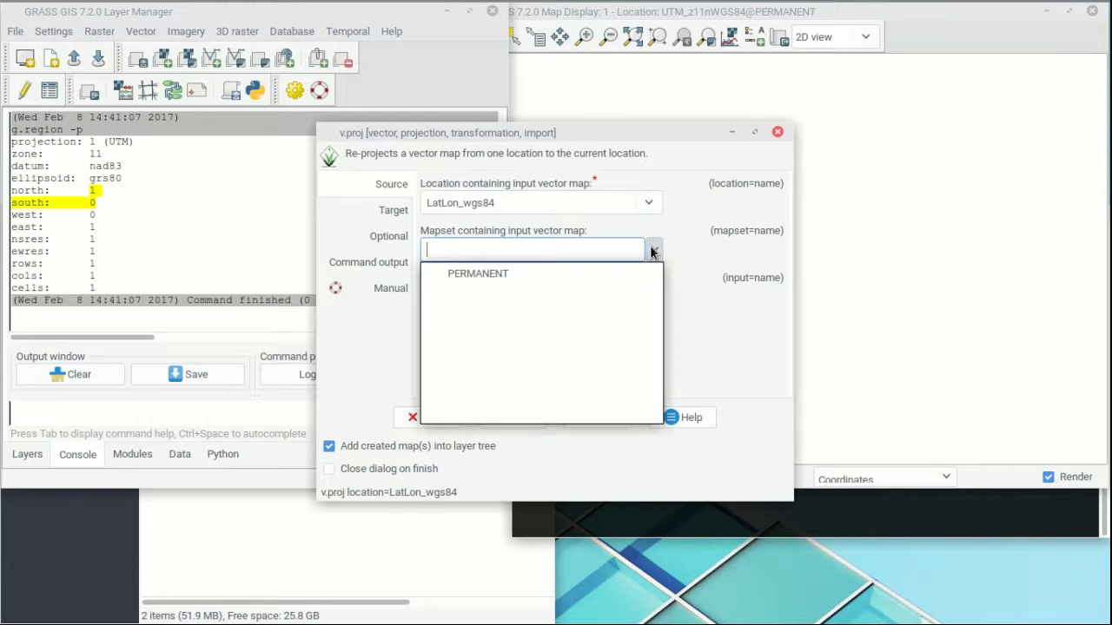
click(467, 273)
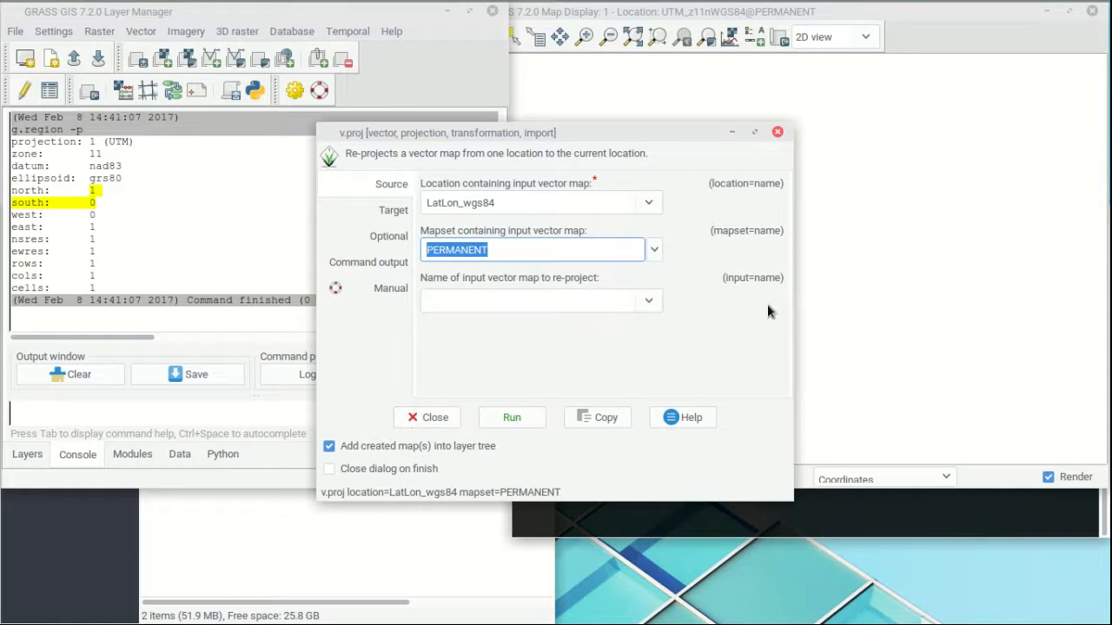
click(648, 303)
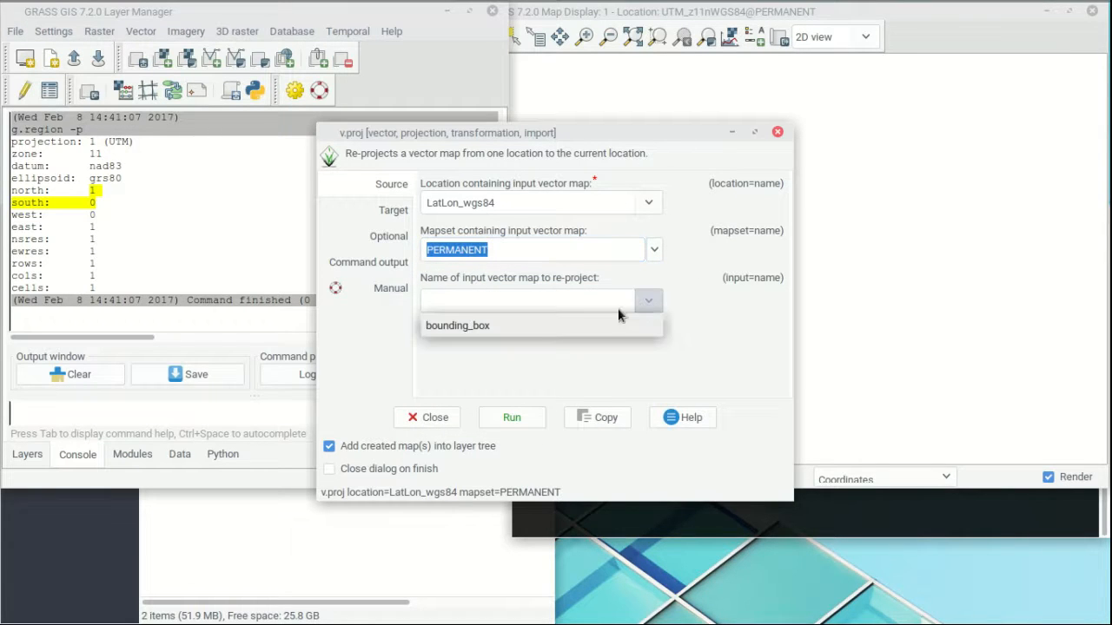
click(479, 326)
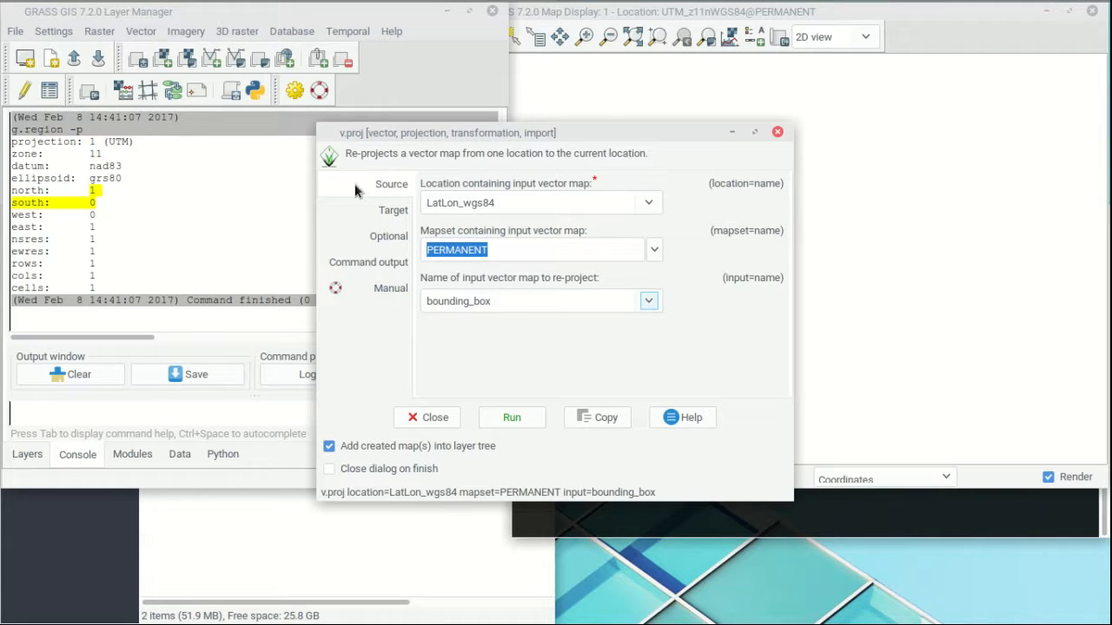
Name the output vector map bounding_box, run the reprojection into the current location and close the dialog
click(392, 212)
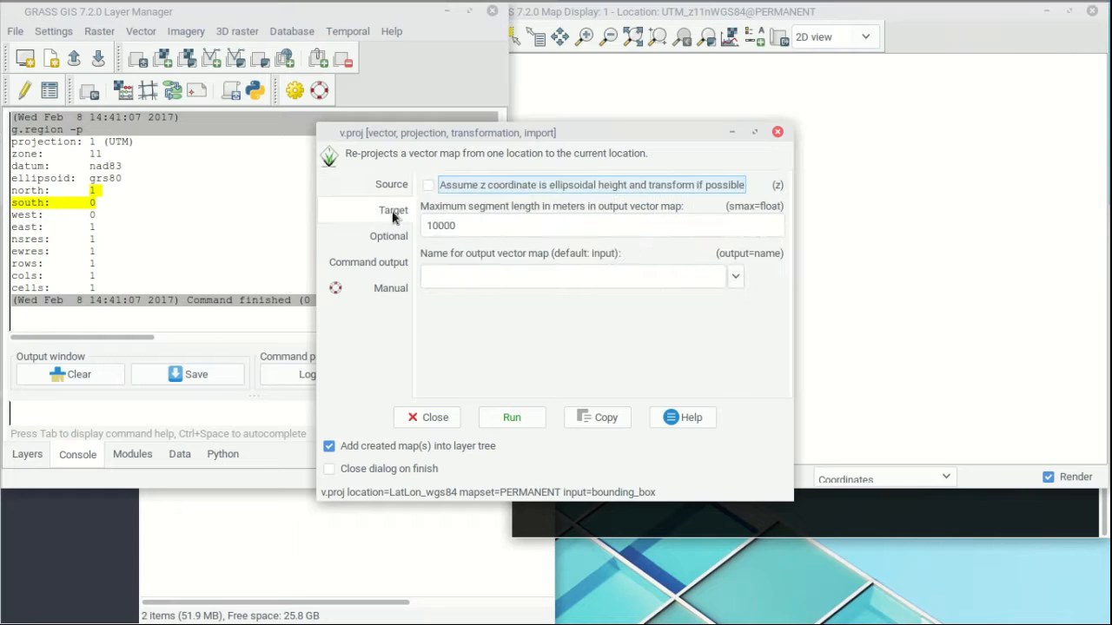
click(504, 283)
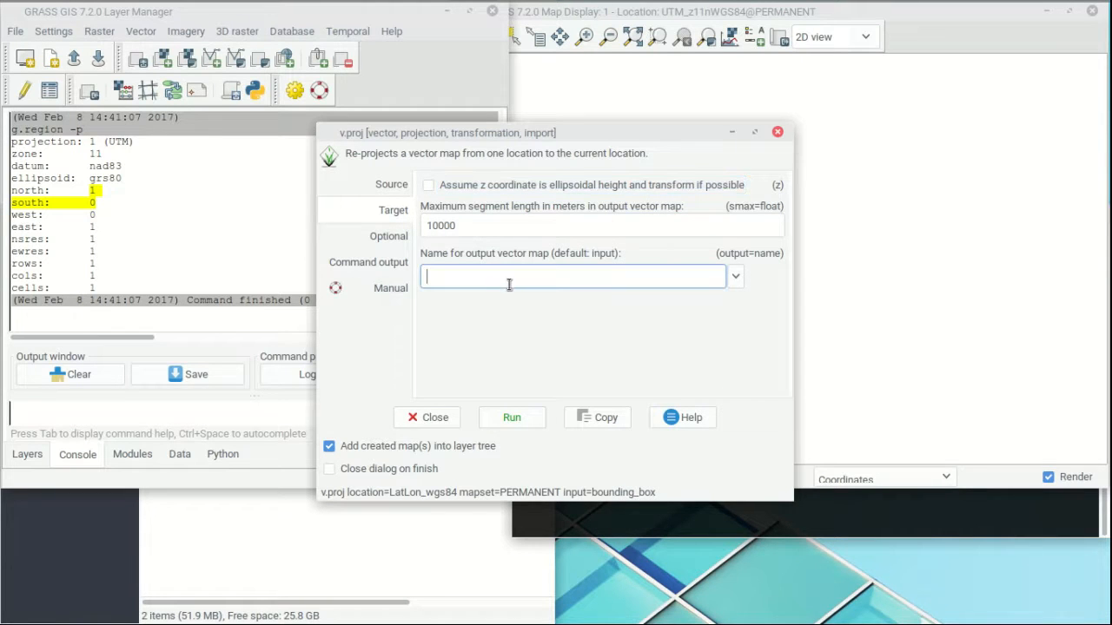
text(B)
key(BackSpace)
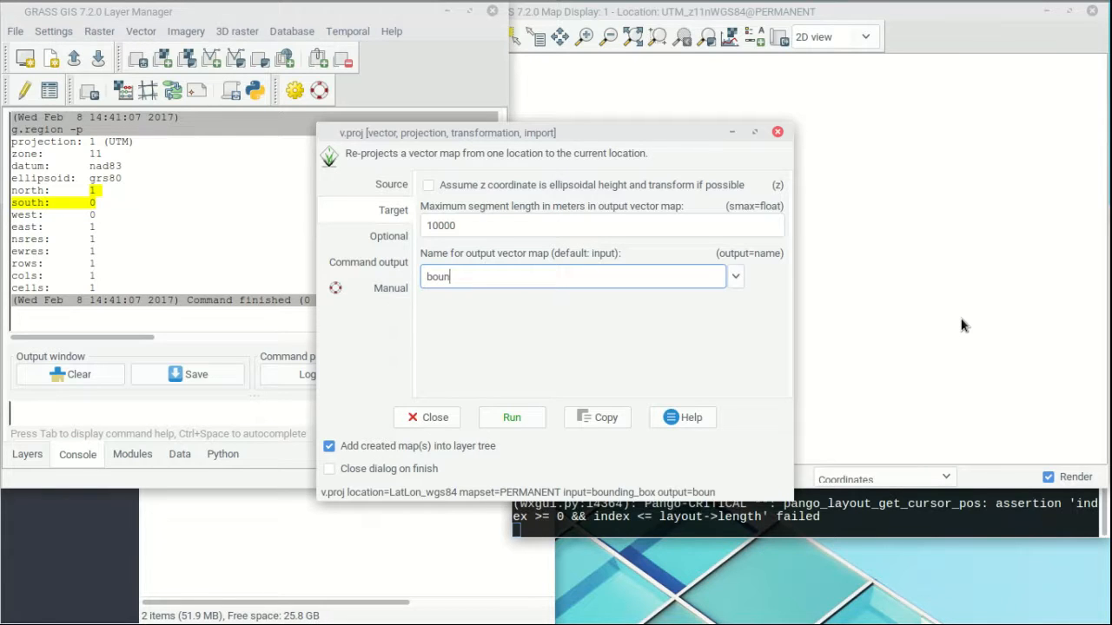
text(_box)
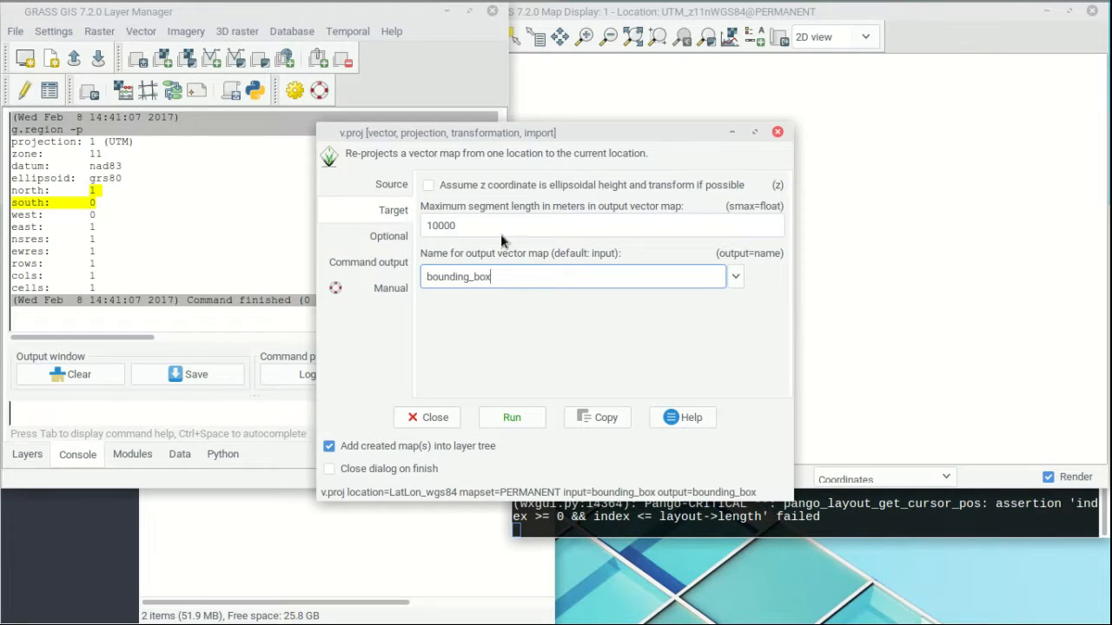
click(383, 244)
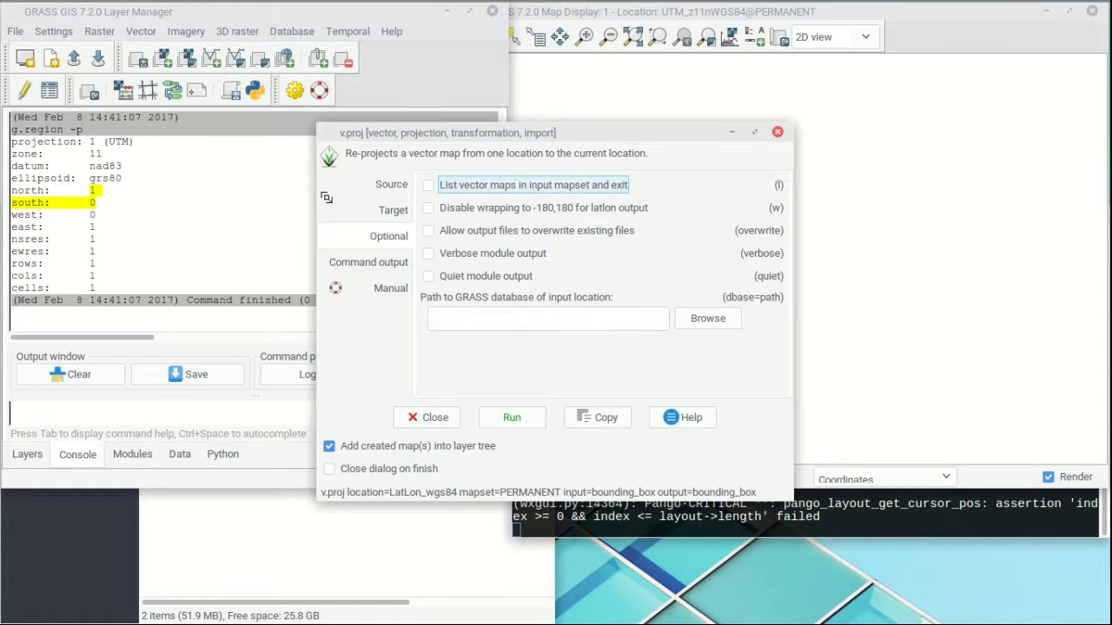
click(361, 217)
click(512, 417)
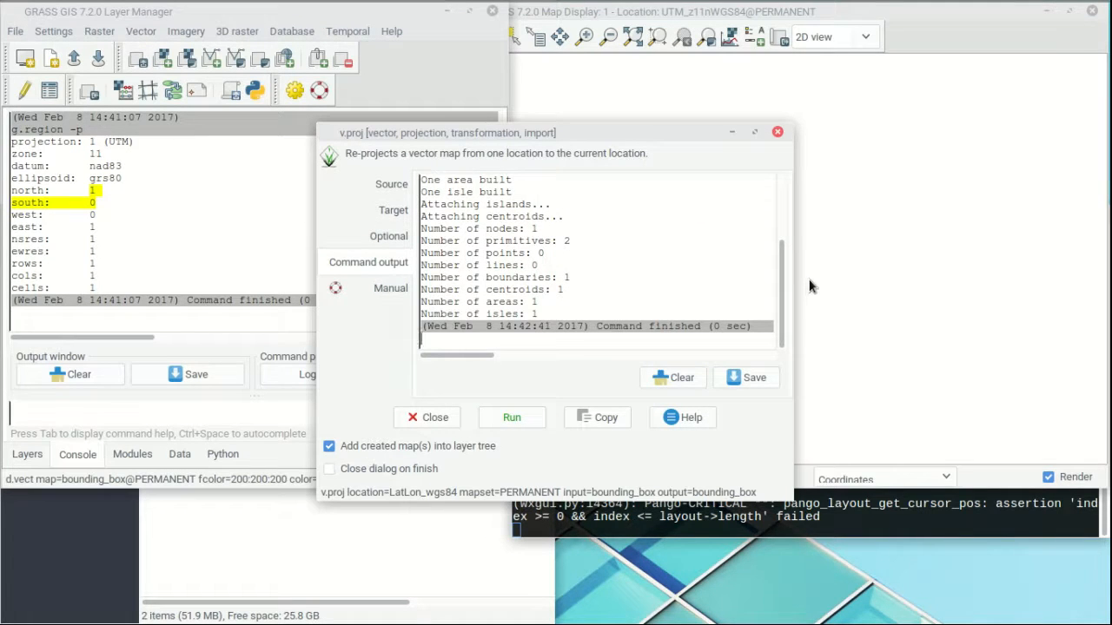
click(428, 419)
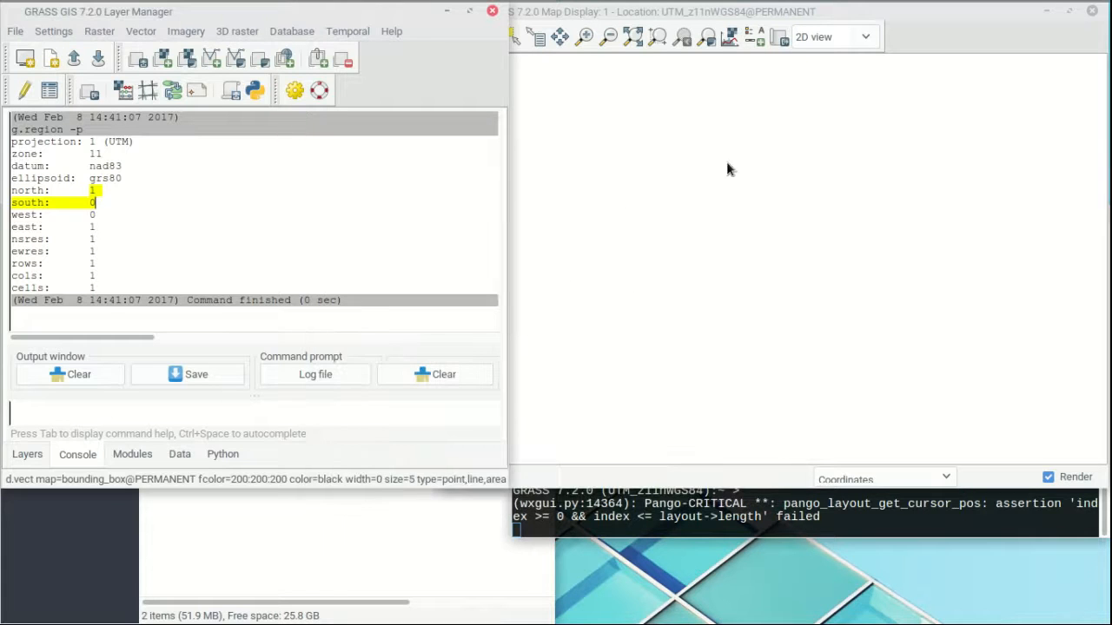
Zoom the map display to the extent of the reprojected bounding_box vector layer
click(950, 33)
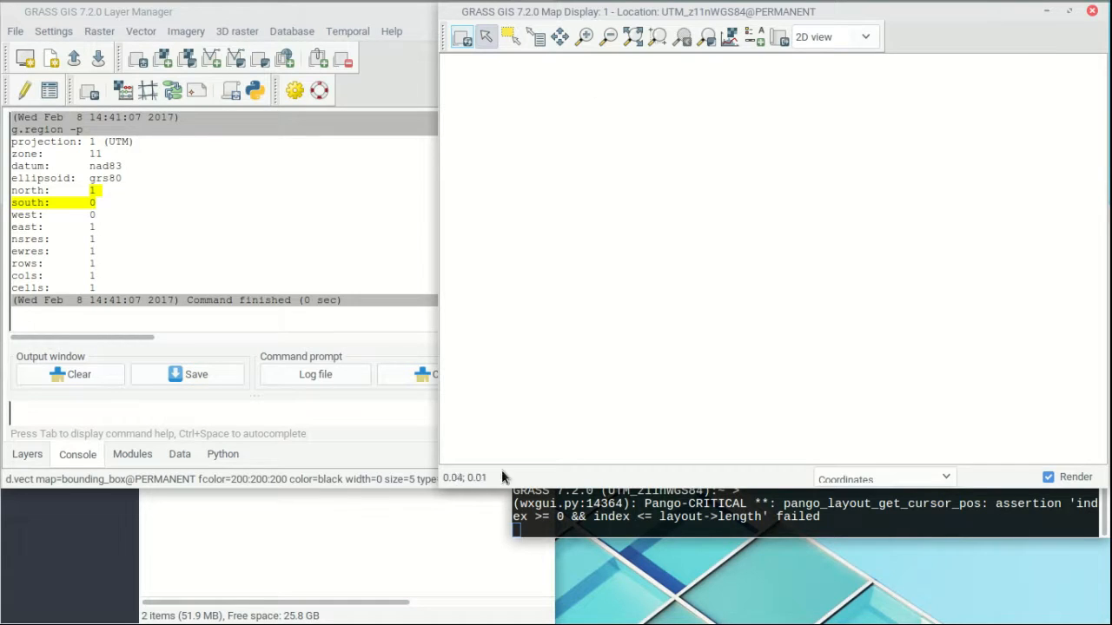
click(35, 454)
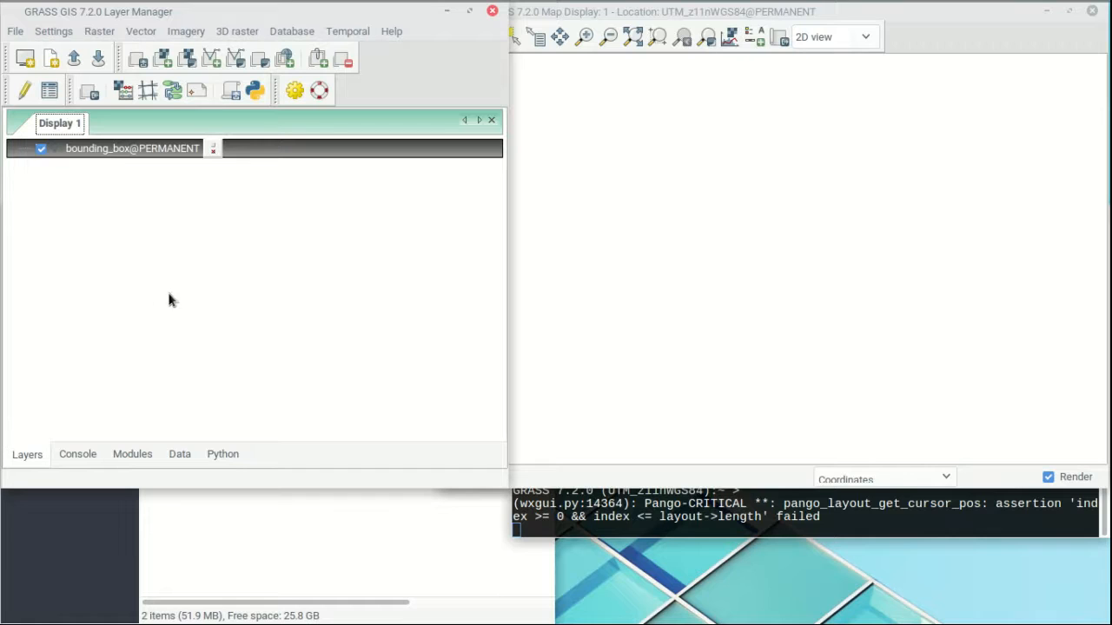
right_click(108, 150)
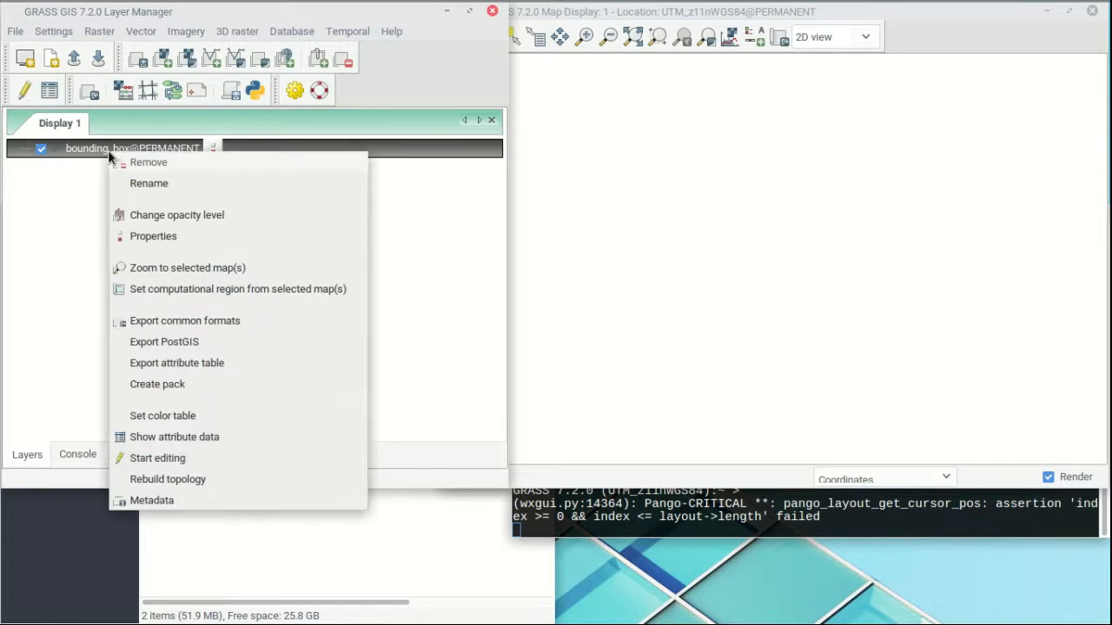
click(85, 148)
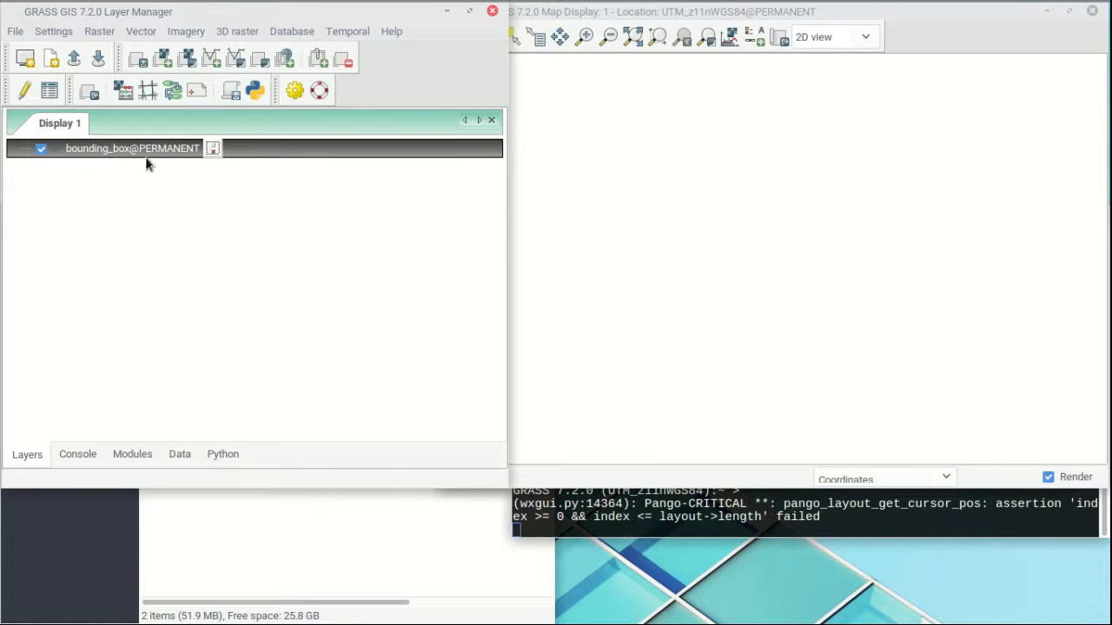
right_click(108, 154)
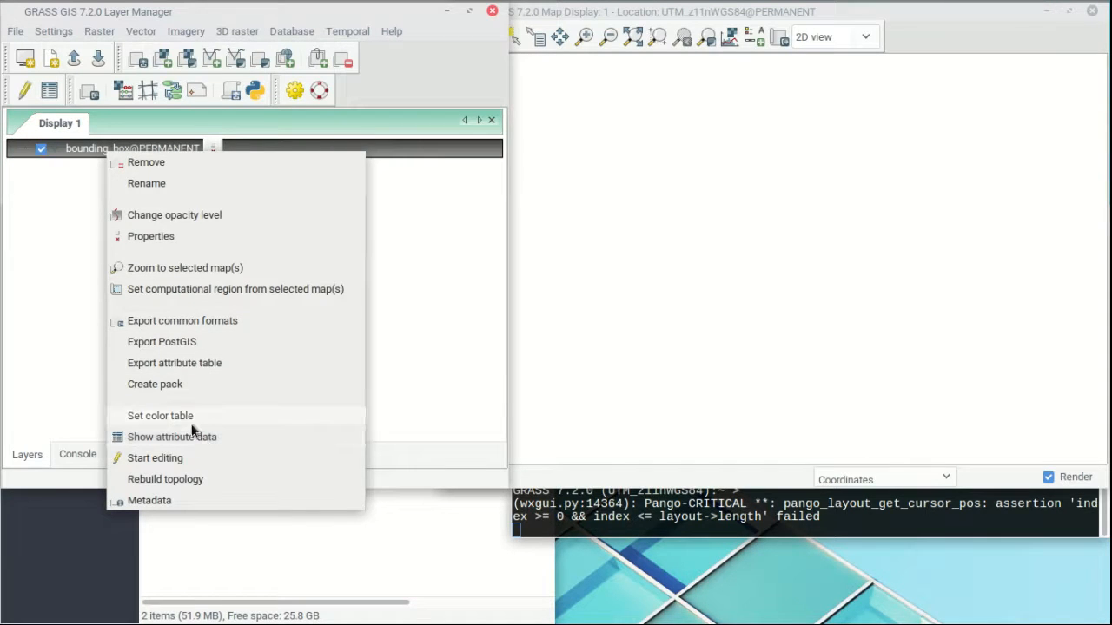
click(178, 267)
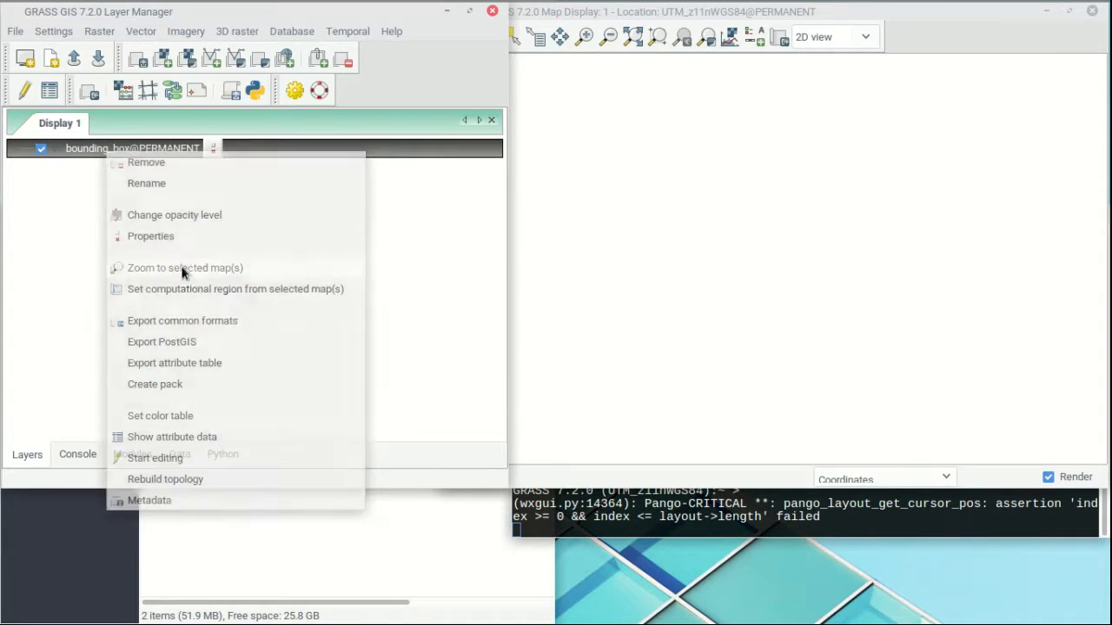
click(1000, 19)
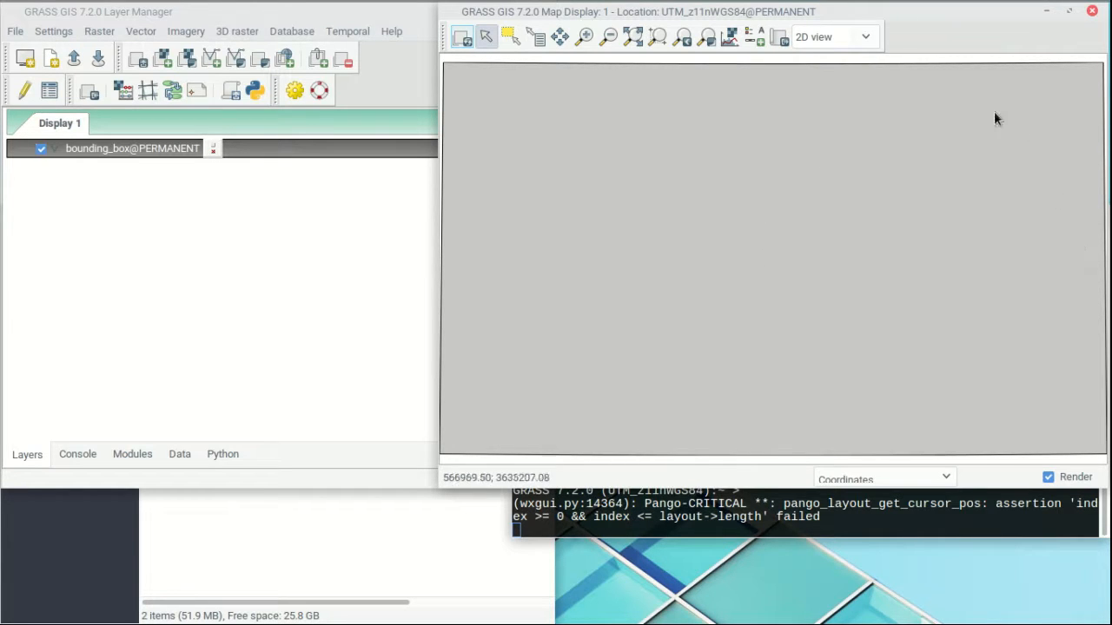
Start setting the computational region with g.region and match it to the vector map bounding_box@PERMANENT
click(61, 33)
mouse_move(77, 51)
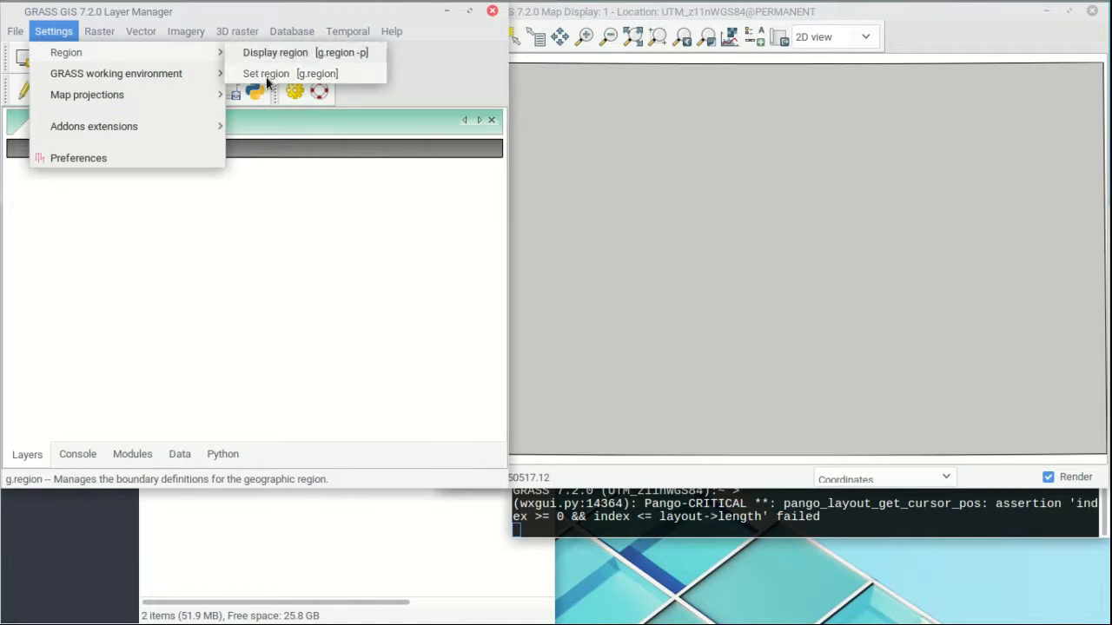
click(268, 76)
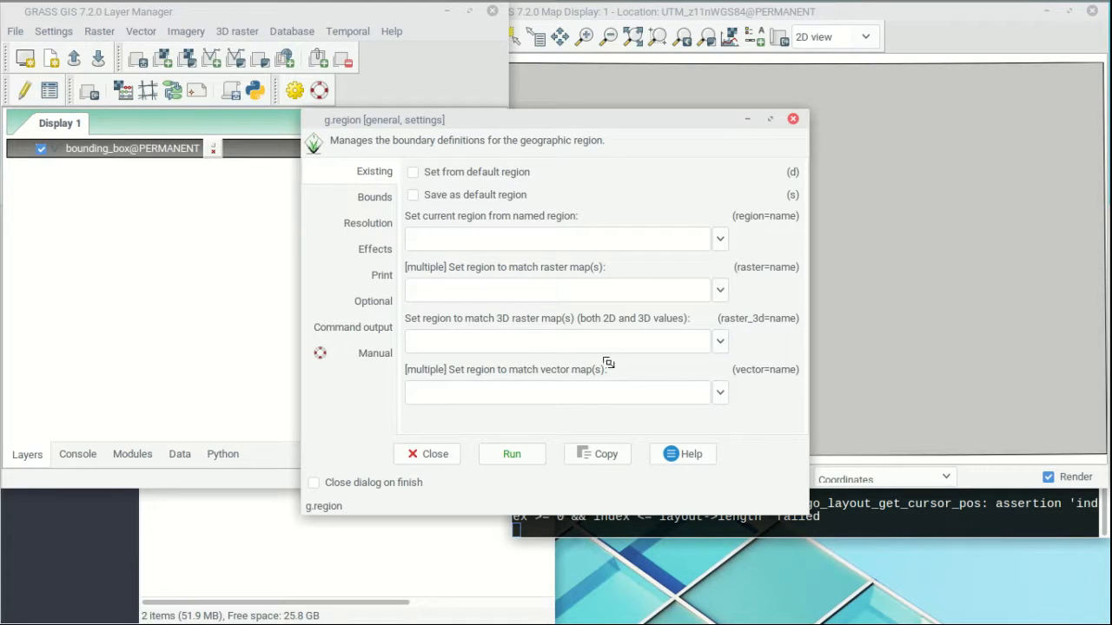
click(720, 392)
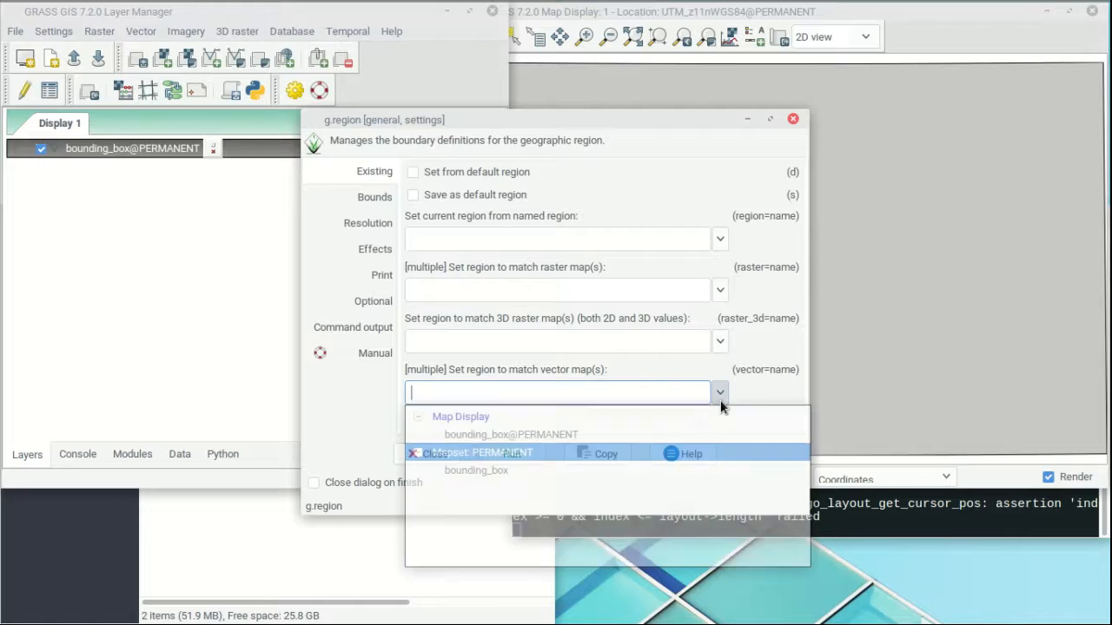
click(505, 434)
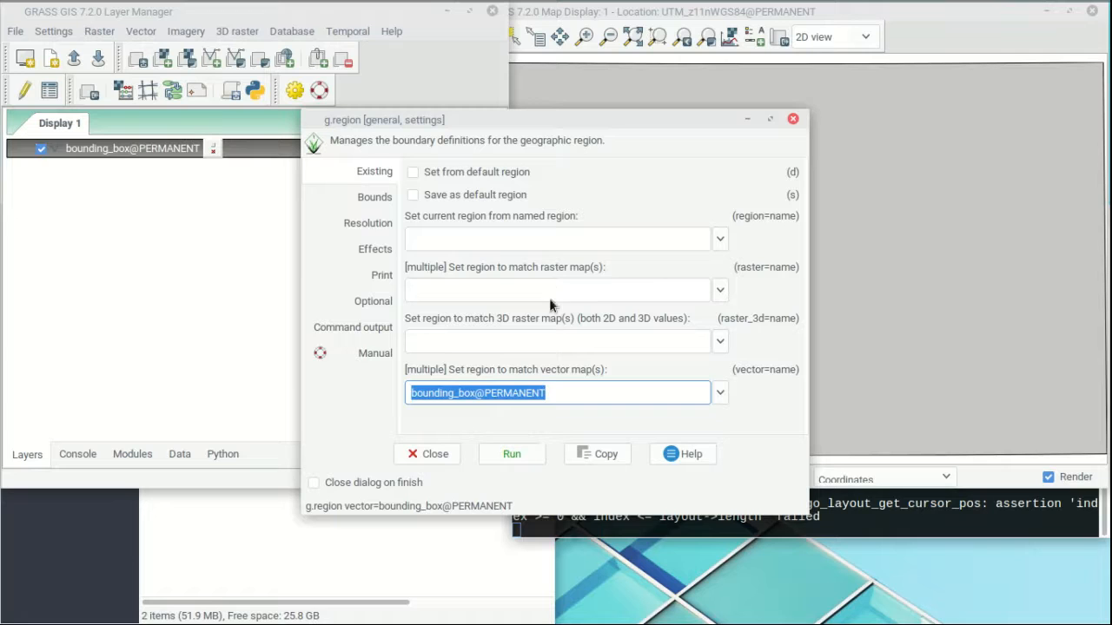
Set the region's 2D grid resolution to 30 and run g.region with the bounding_box vector extent
click(364, 225)
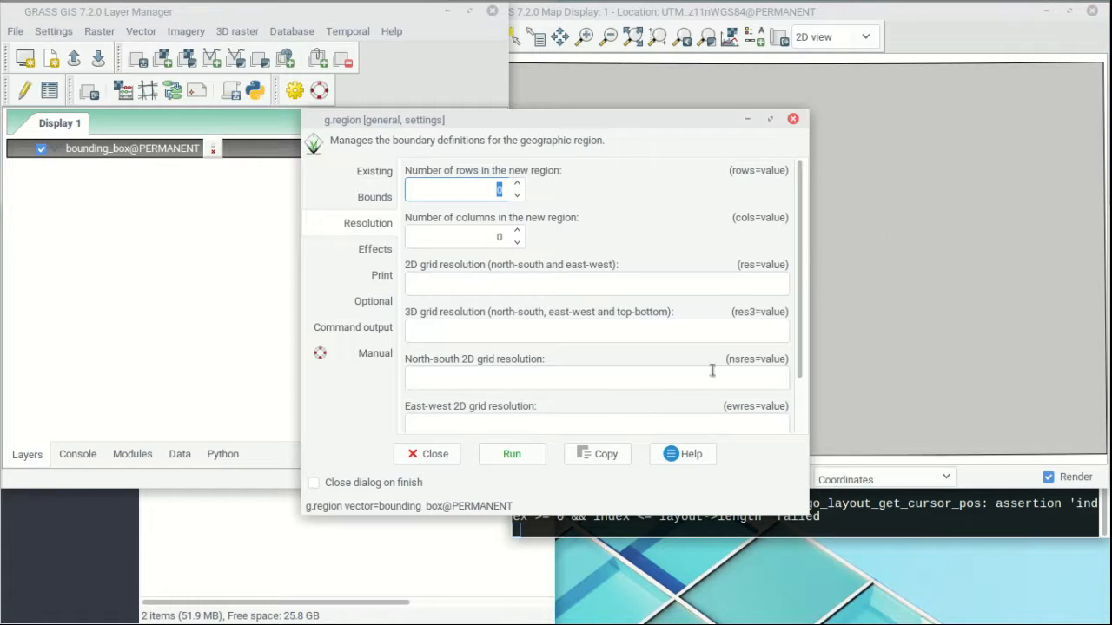
mouse_move(581, 129)
mouse_down()
mouse_move(498, 113)
mouse_move(582, 129)
mouse_move(570, 110)
mouse_up()
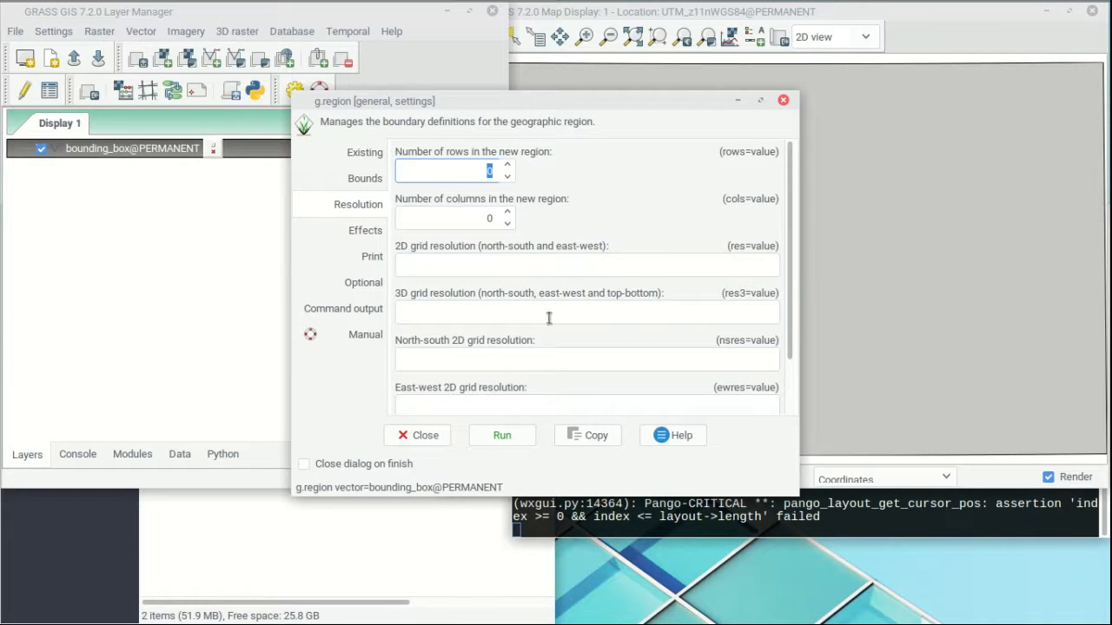
click(363, 158)
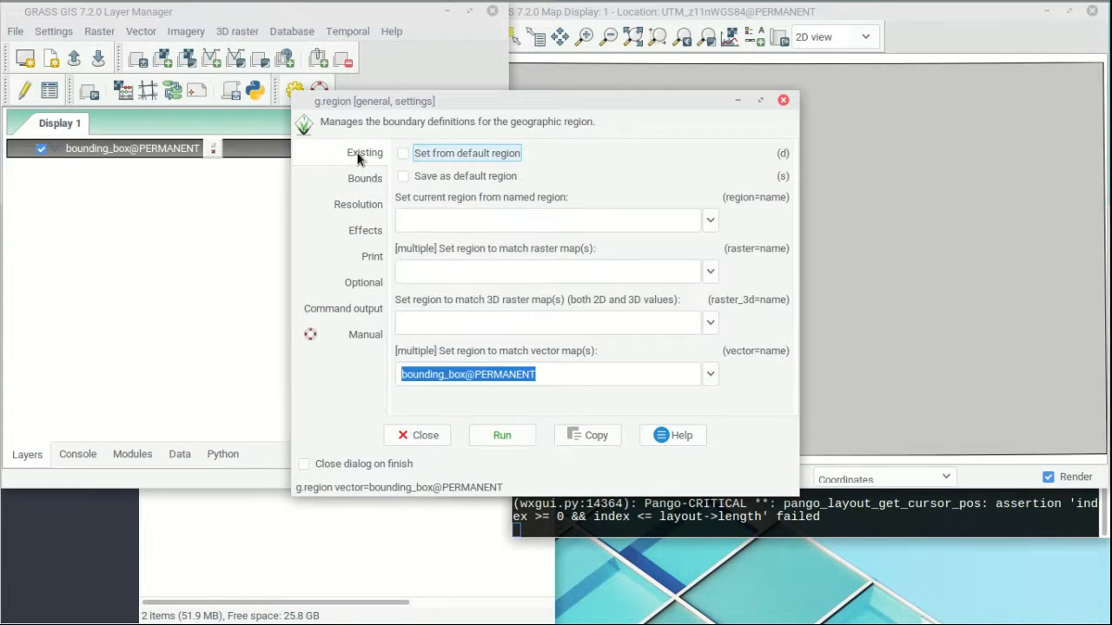
click(360, 208)
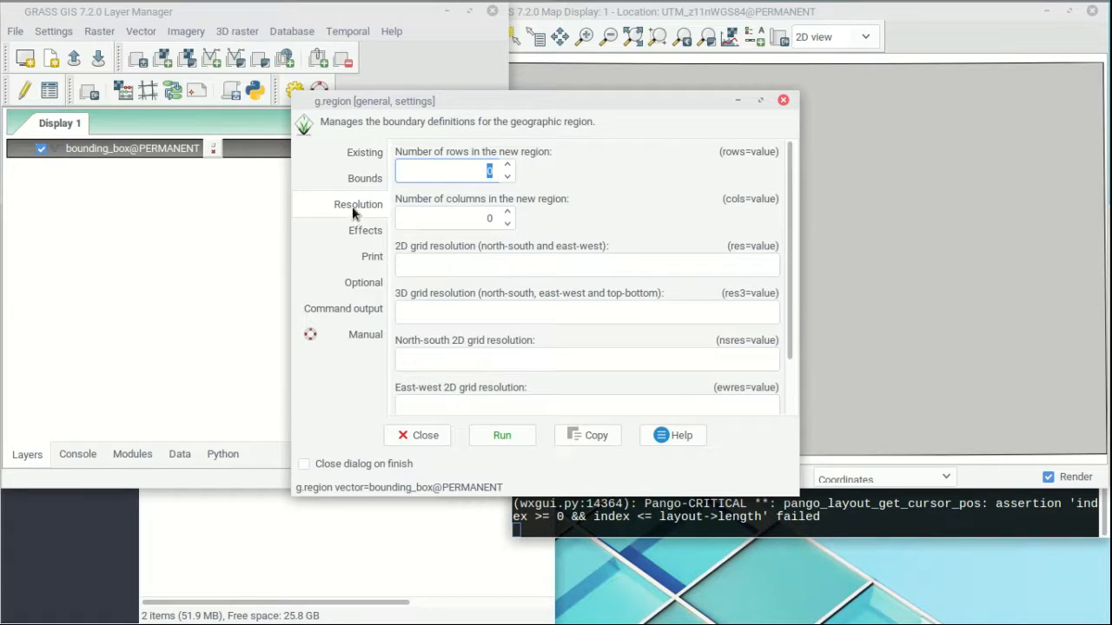
click(451, 254)
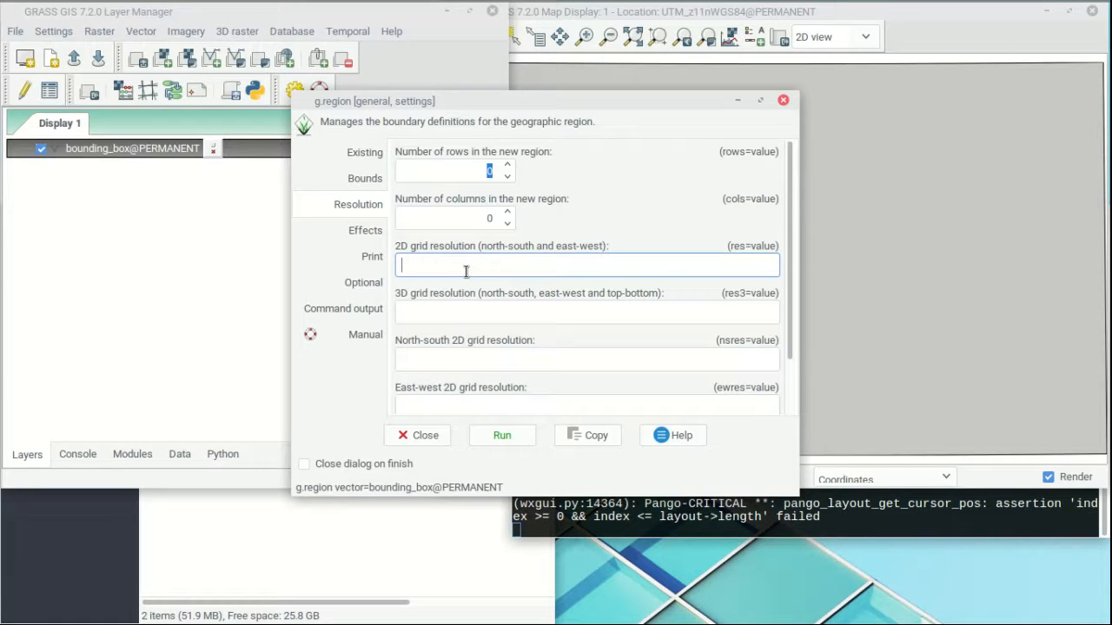
text(30)
click(366, 154)
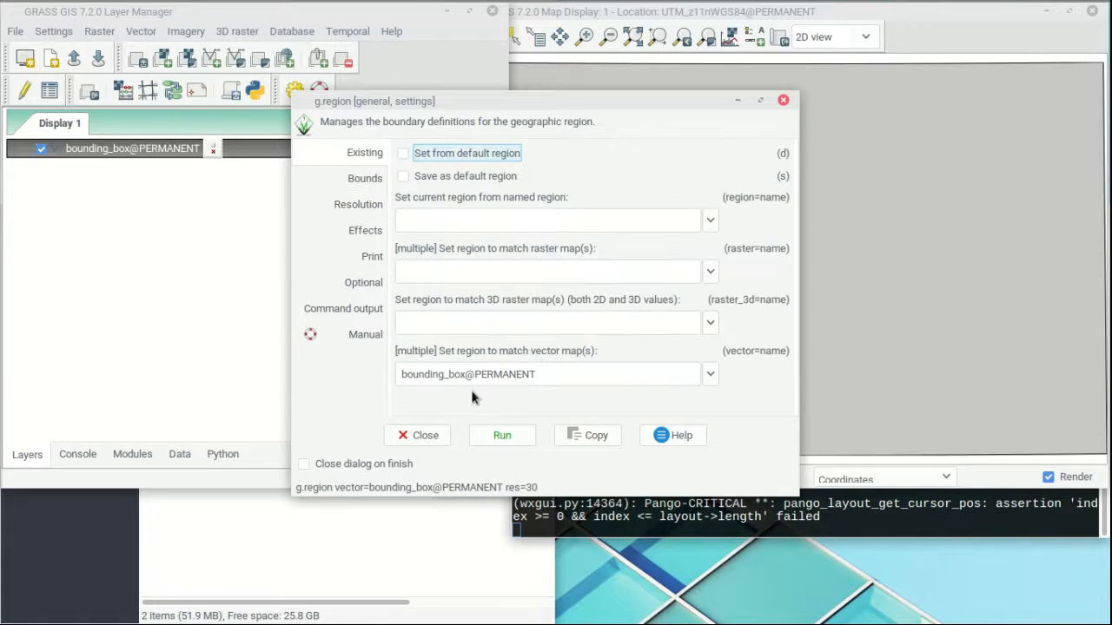
click(490, 436)
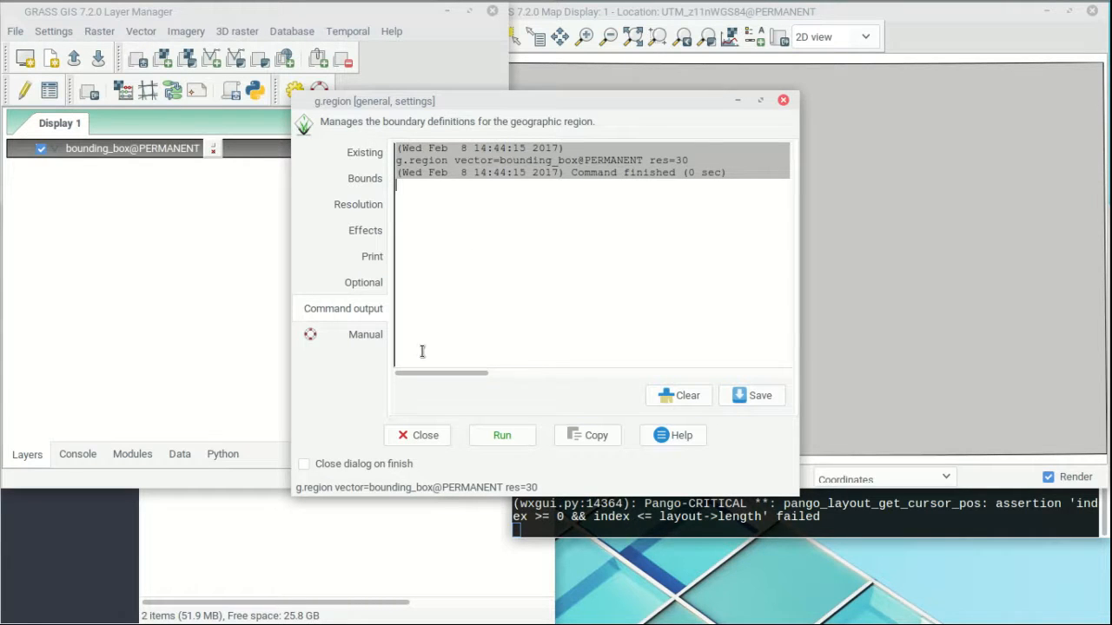
Display the updated region settings with g.region -p and examine the north-south and east-west resolutions
drag(504, 92, 716, 405)
click(69, 32)
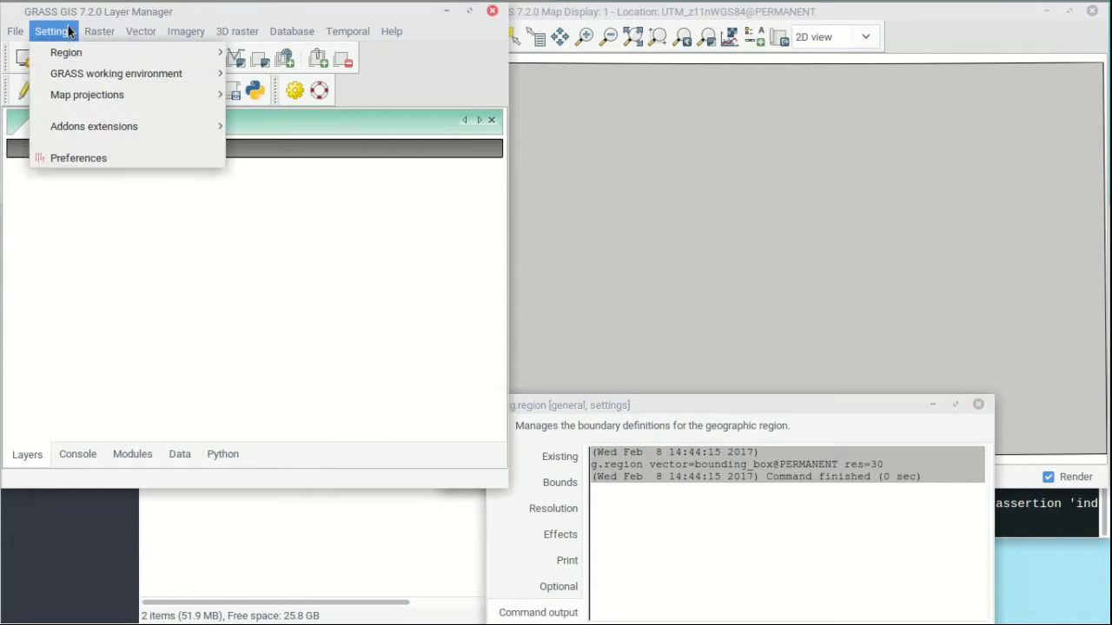
mouse_move(53, 52)
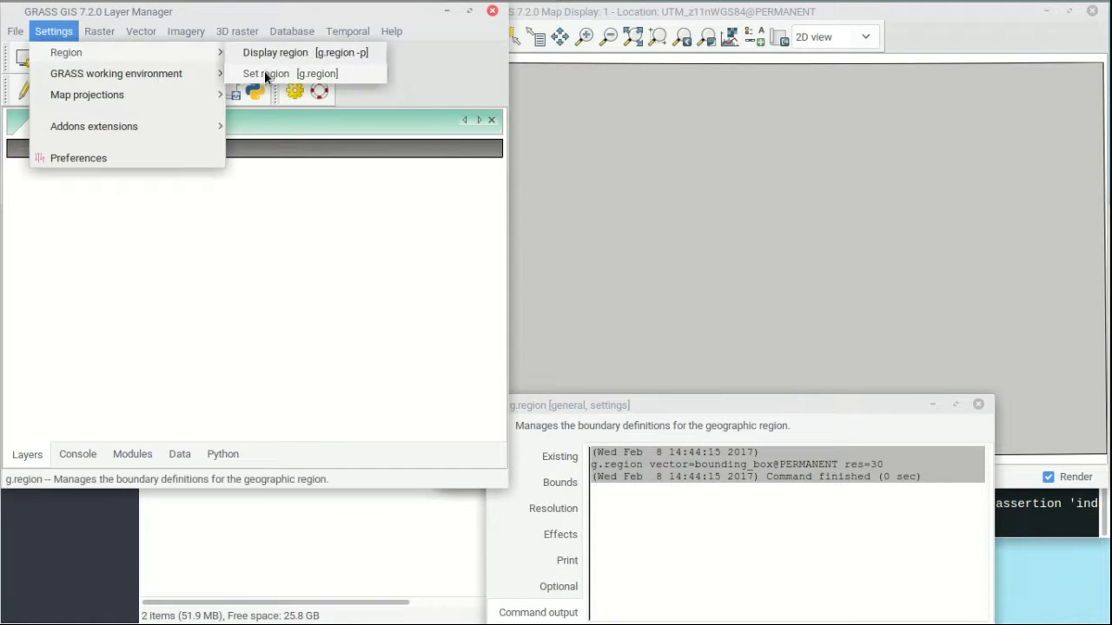
click(287, 53)
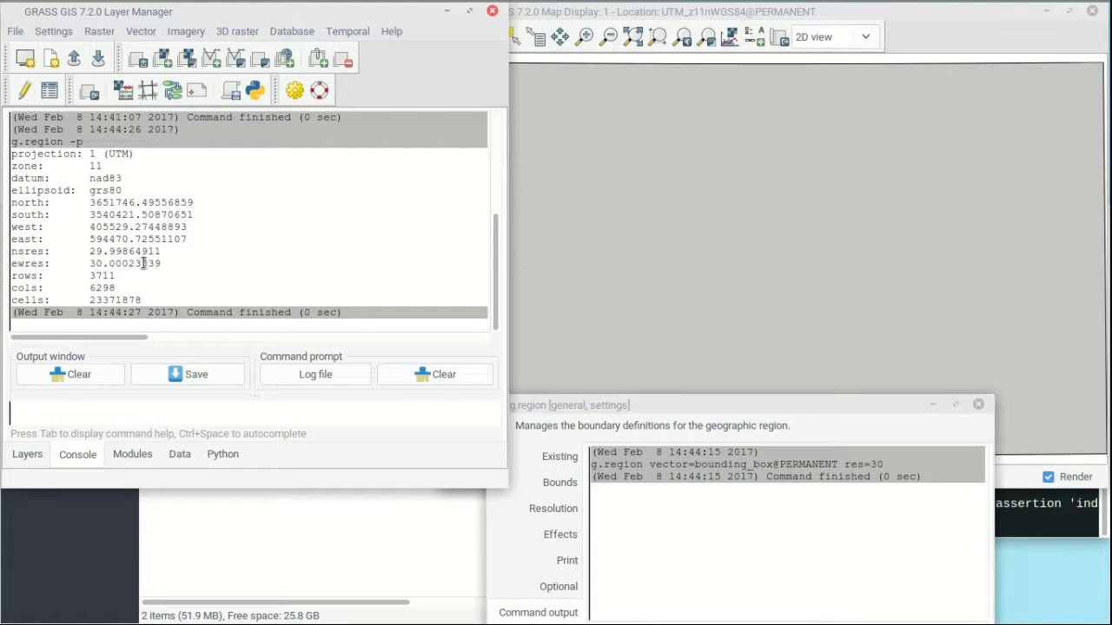
drag(165, 266, 84, 254)
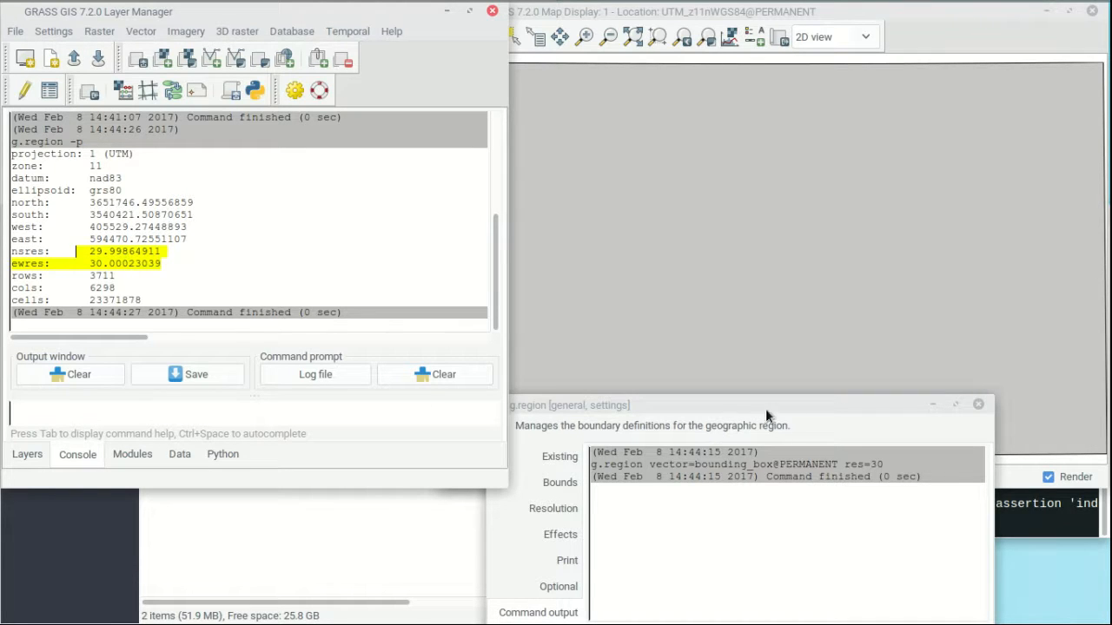
Save the bounding_box extent with resolution 30 as the default region, then close the g.region dialog
drag(755, 405, 552, 75)
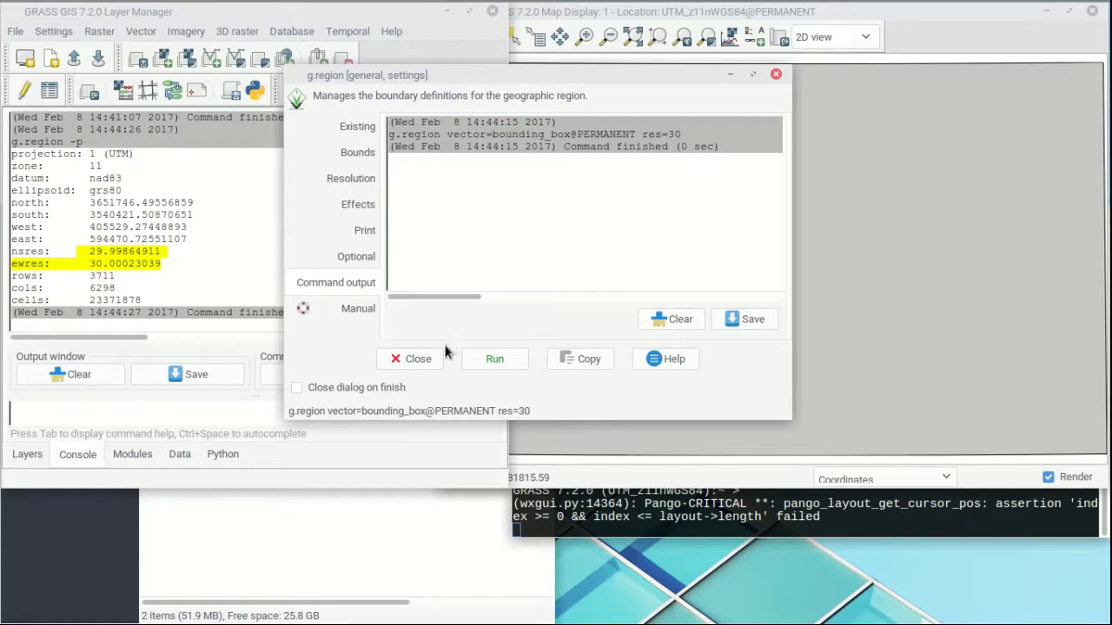
click(356, 127)
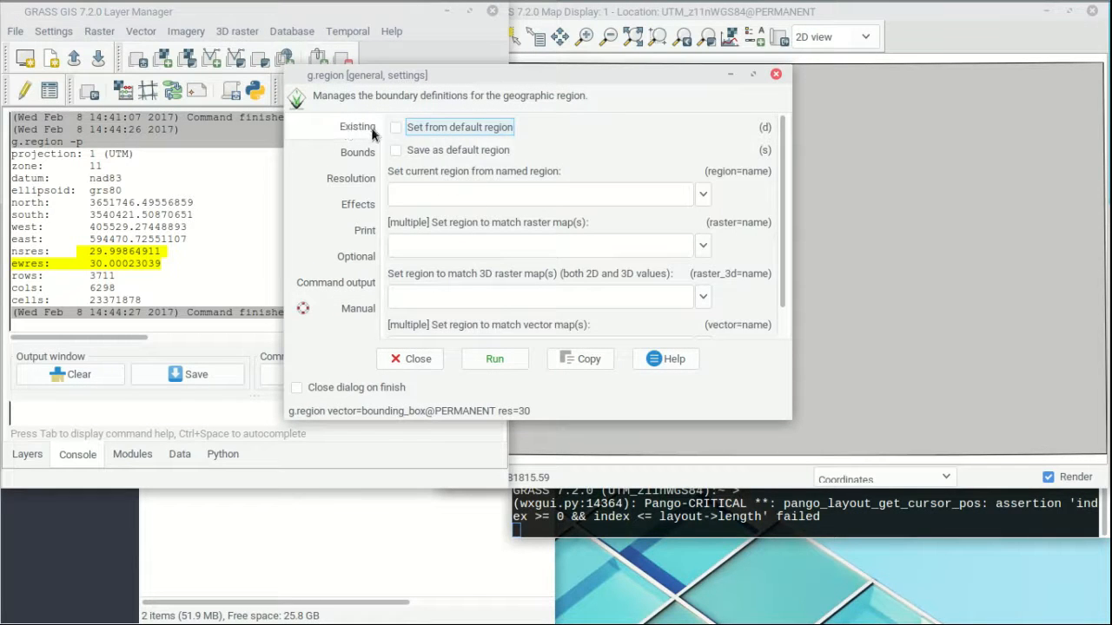
click(430, 150)
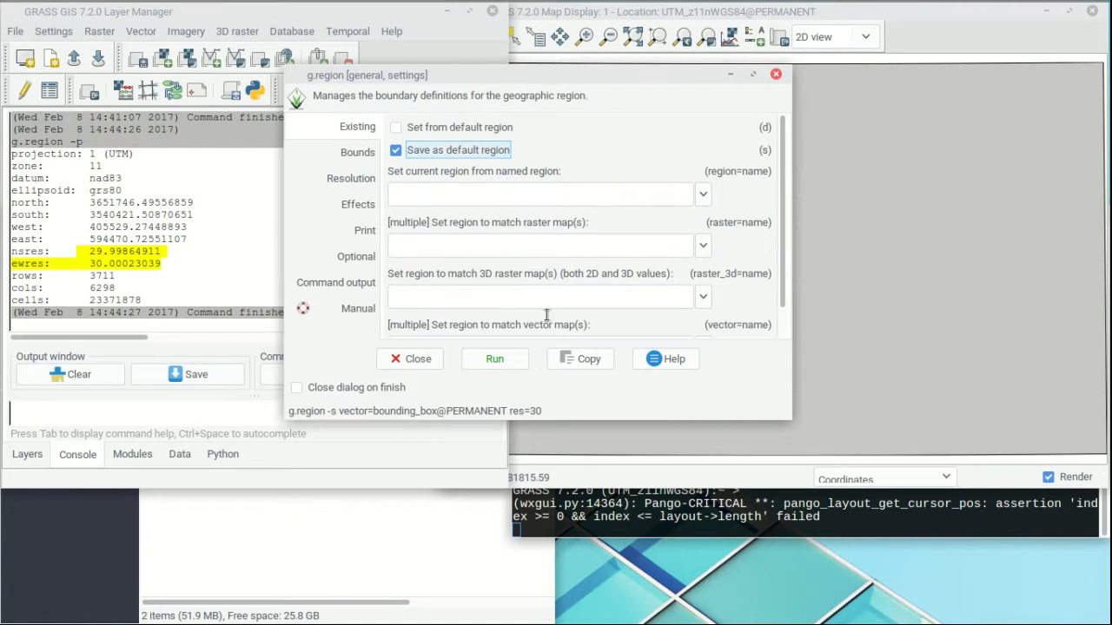
click(528, 360)
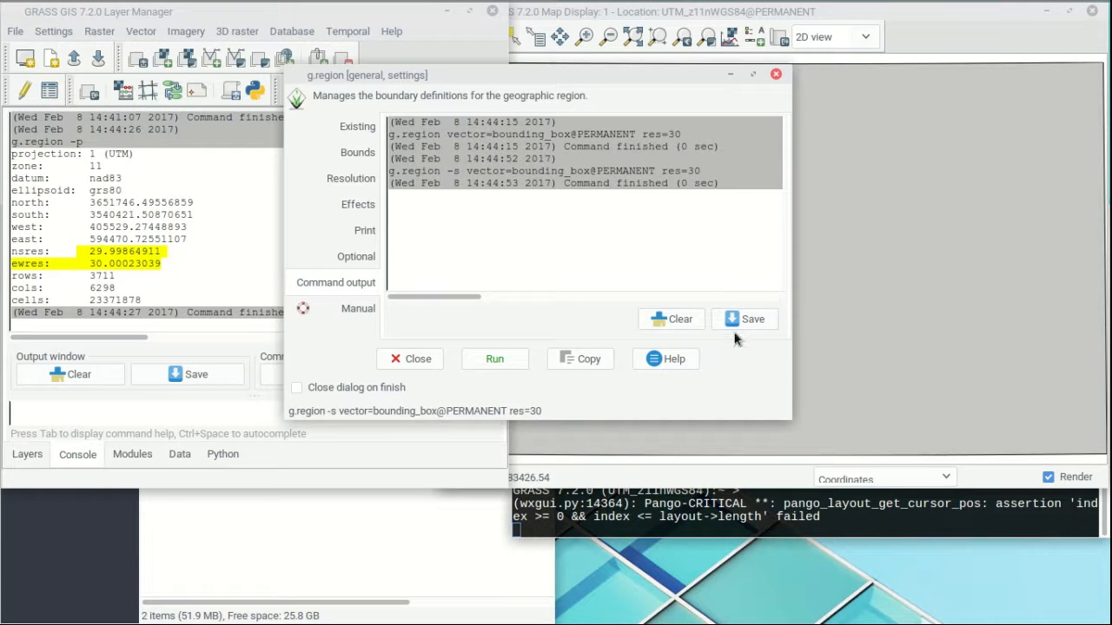
click(418, 359)
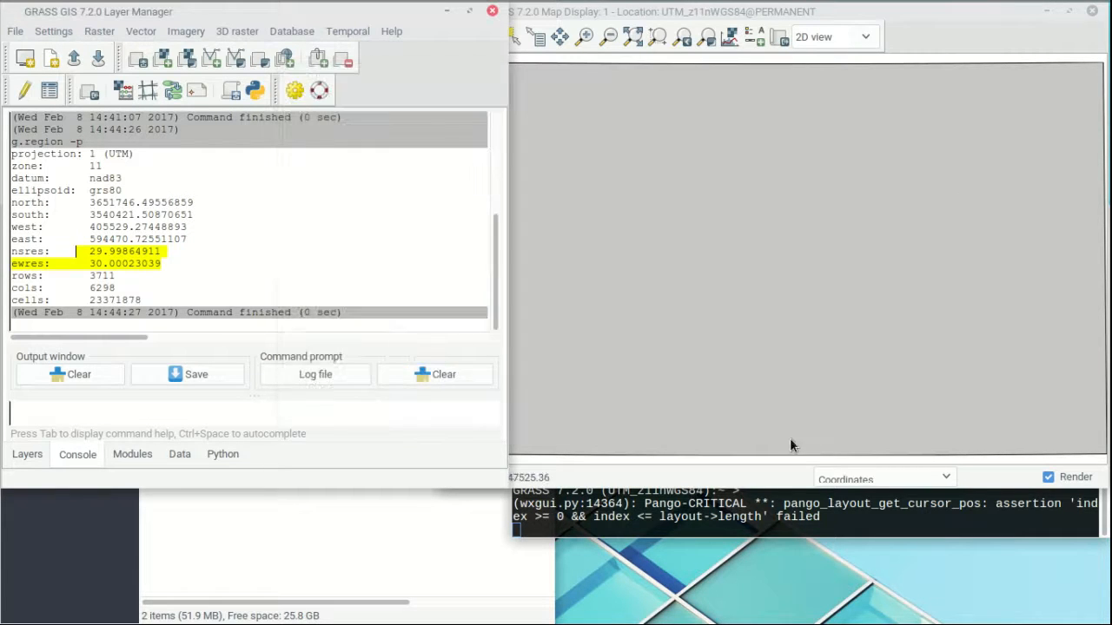
Set up an r.proj reprojection with raster n32_w117_1arc_v3 from the PERMANENT mapset of LatLon_wgs84 as its source
click(957, 39)
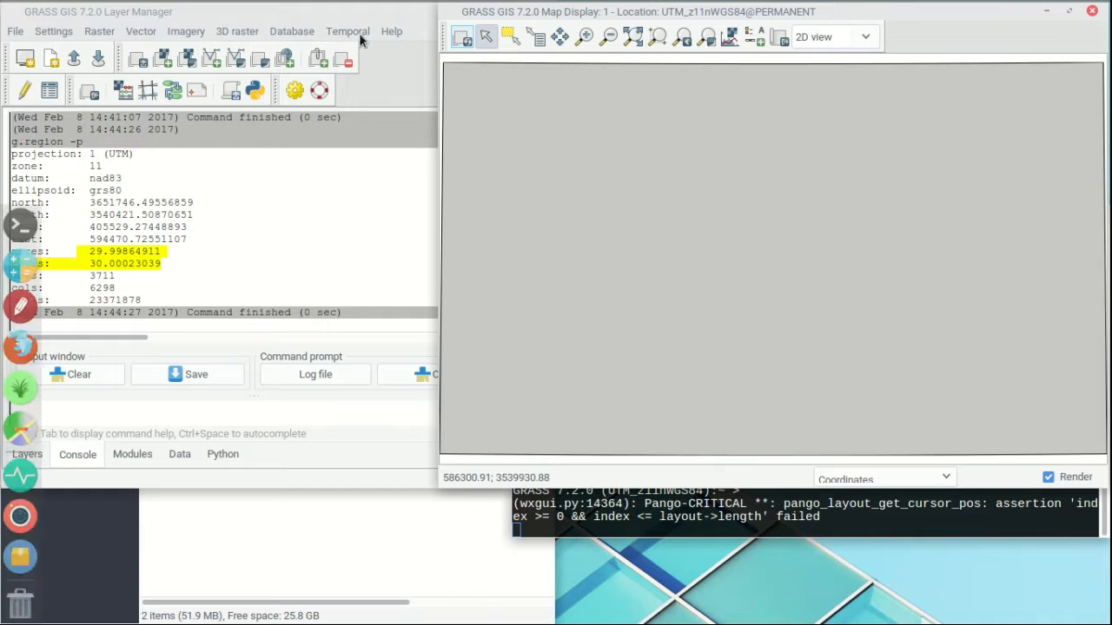
click(100, 34)
mouse_move(230, 56)
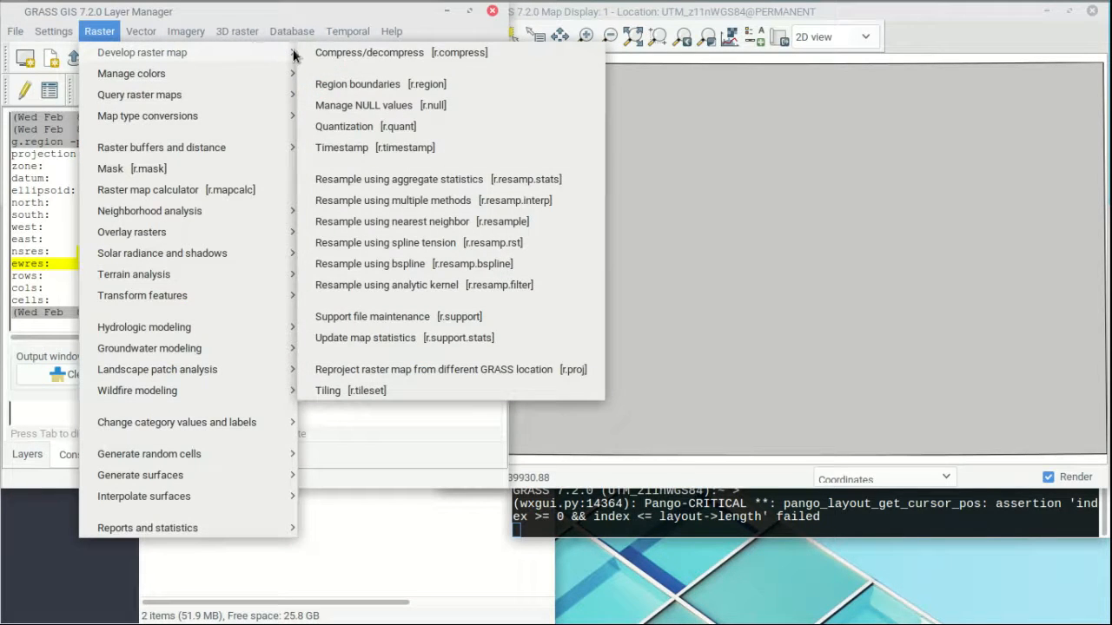
click(493, 371)
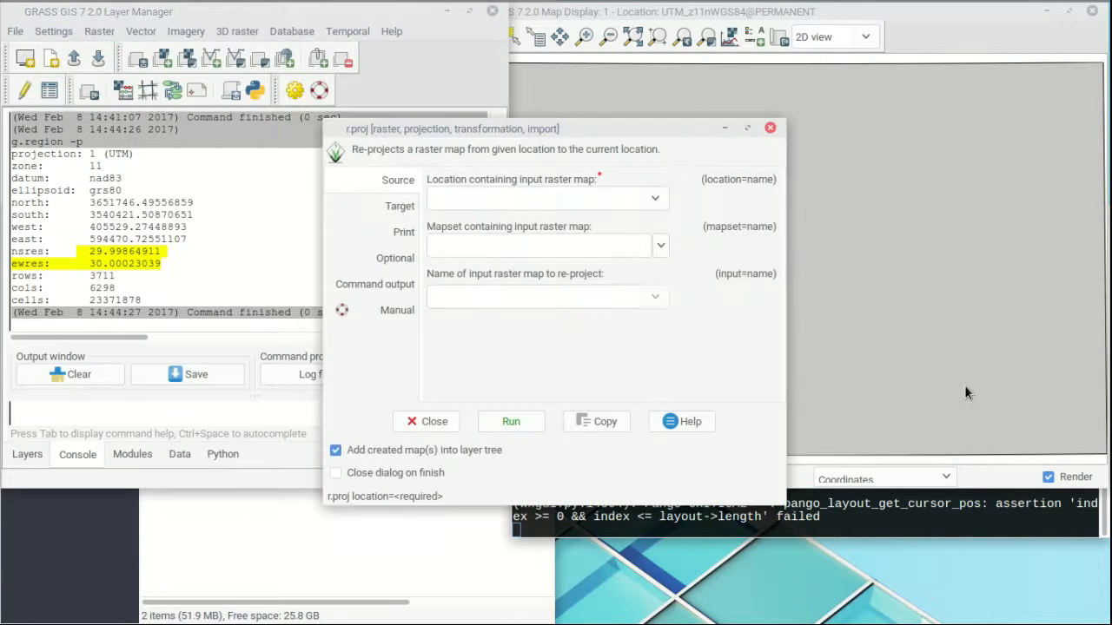
mouse_move(635, 129)
mouse_down()
mouse_move(670, 159)
mouse_move(642, 124)
mouse_up()
click(660, 200)
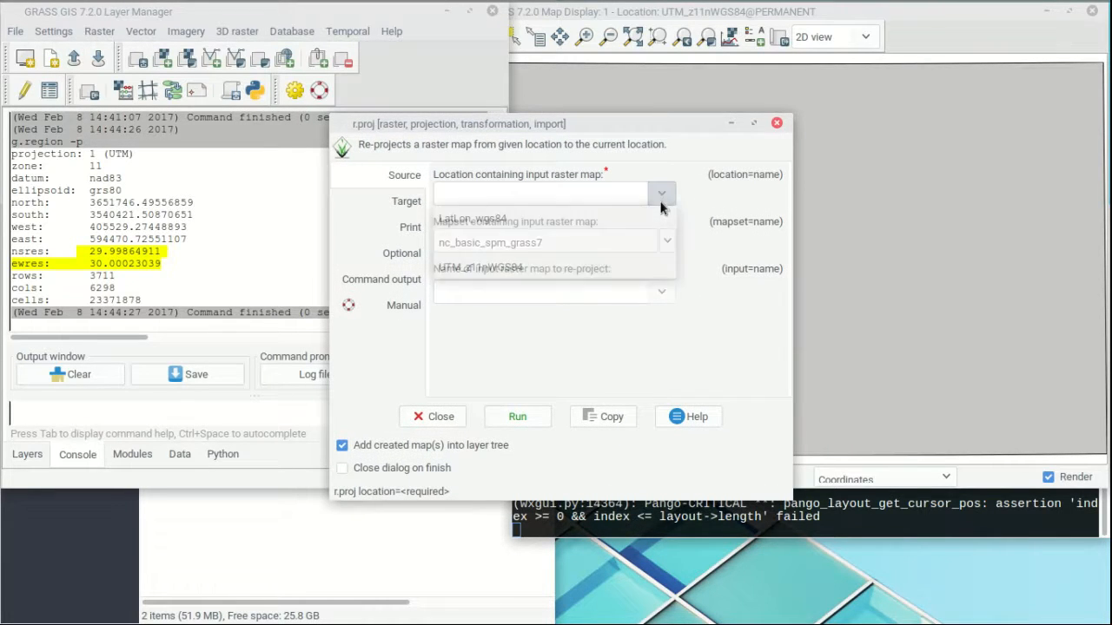
click(504, 219)
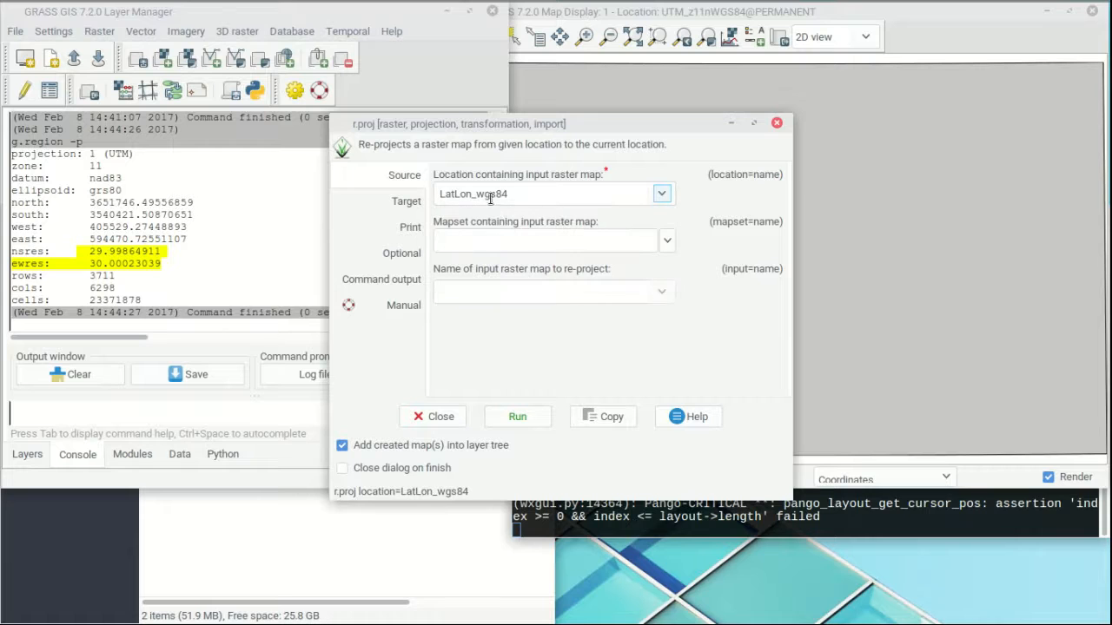
click(667, 240)
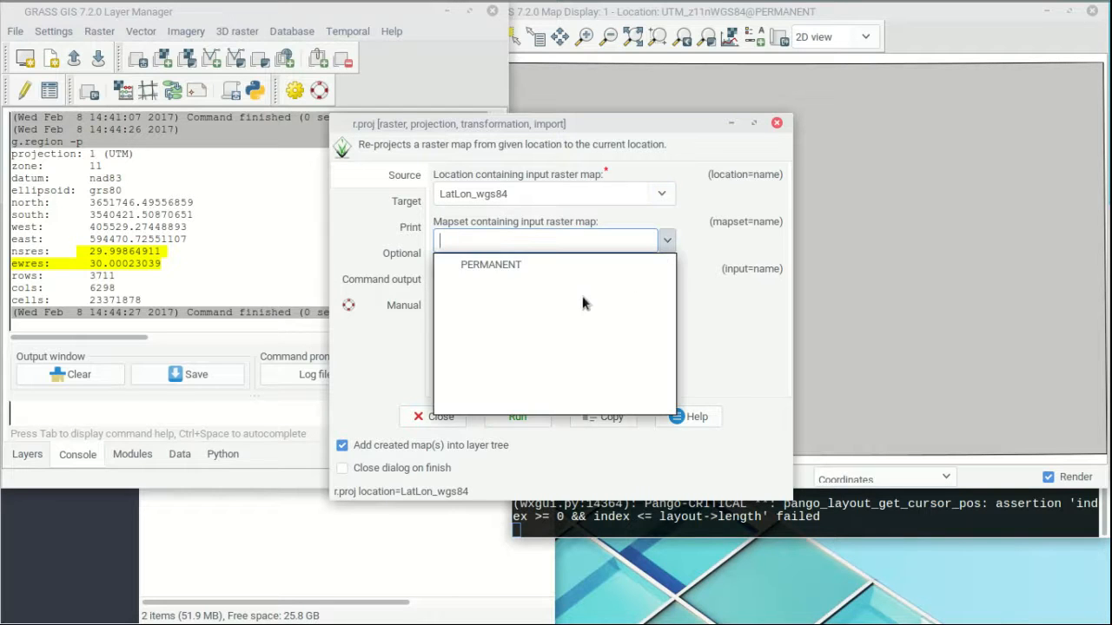
click(521, 266)
click(661, 292)
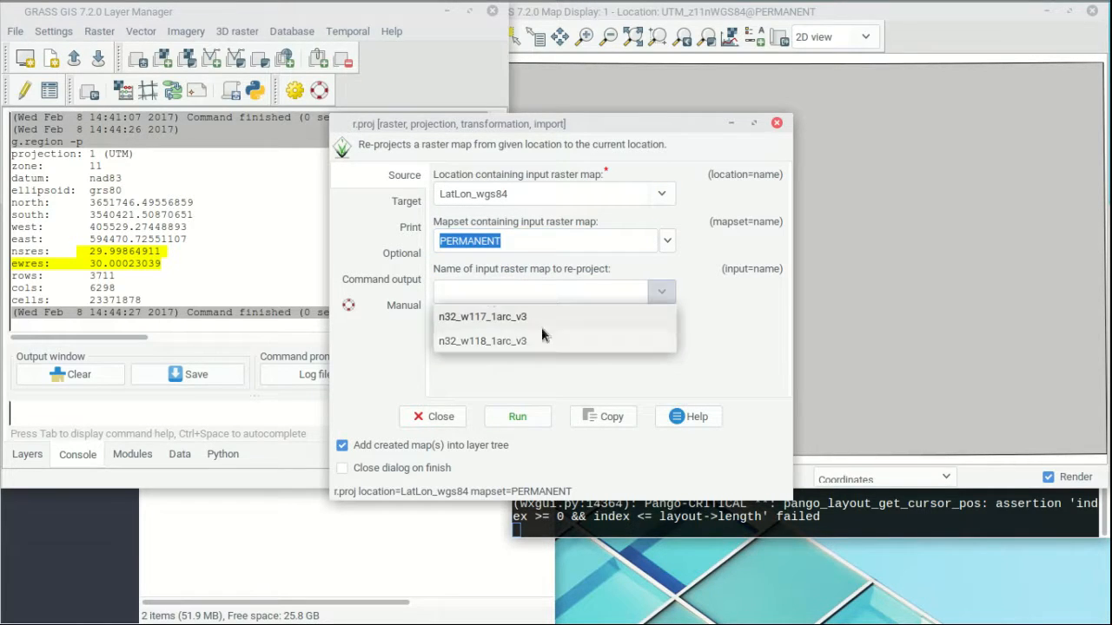
click(488, 323)
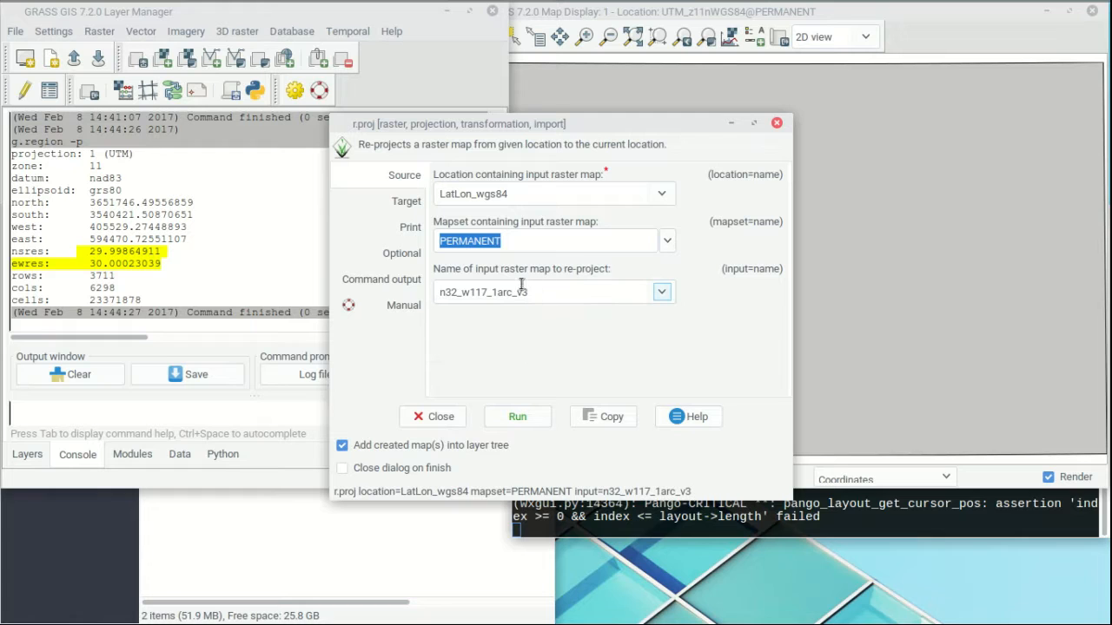
Name the r.proj output raster n32_w117_1arc_v3, copying the name of the input raster
drag(526, 291, 439, 292)
right_click(506, 297)
click(536, 323)
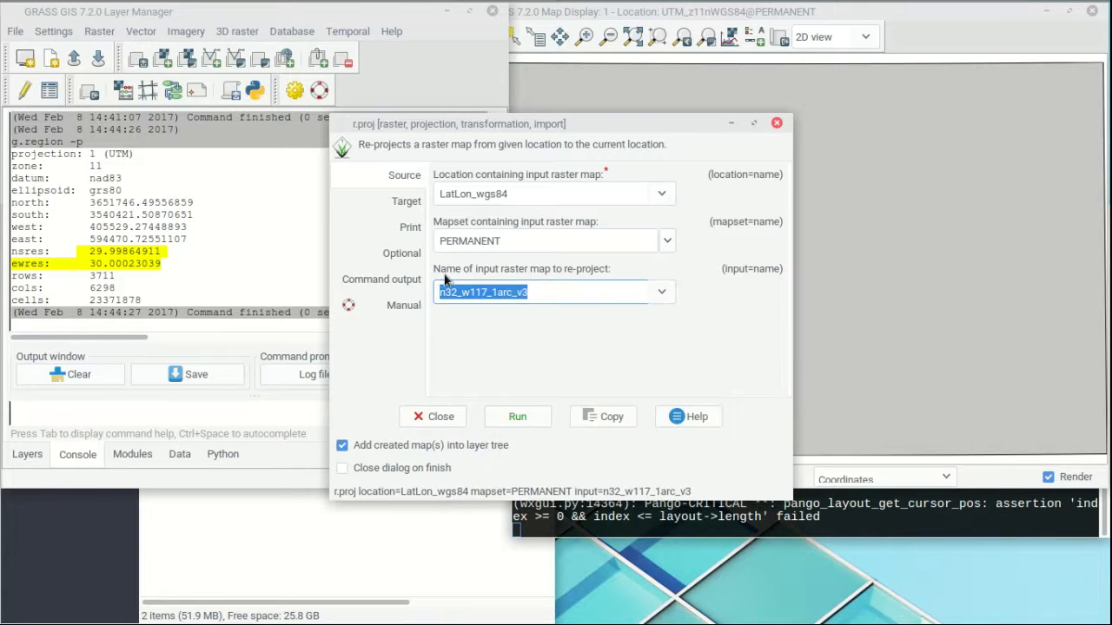
click(391, 212)
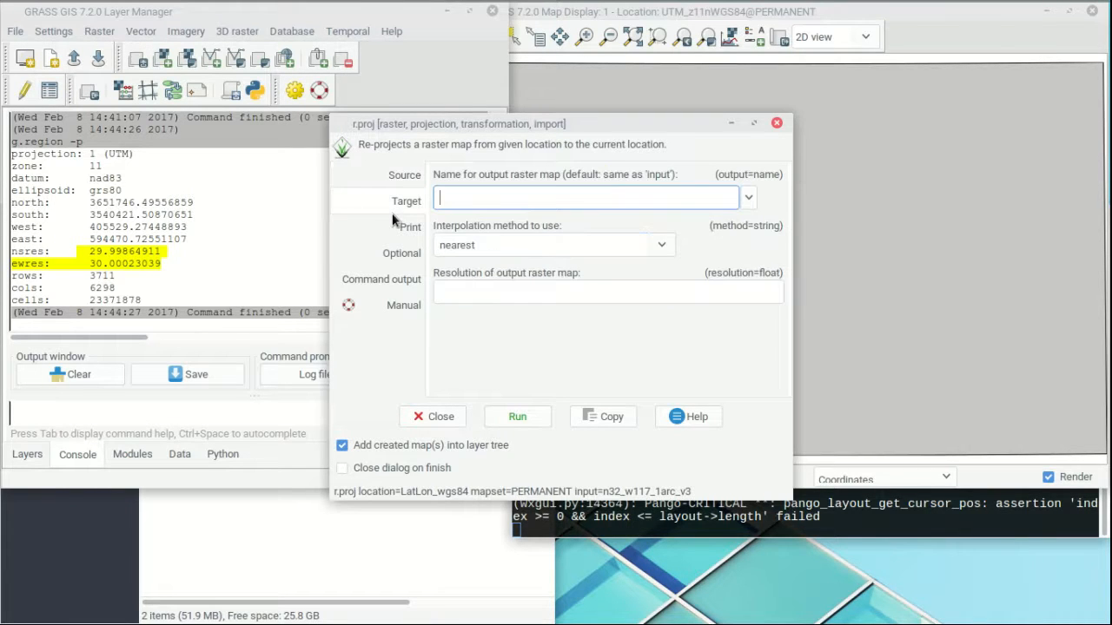
right_click(468, 207)
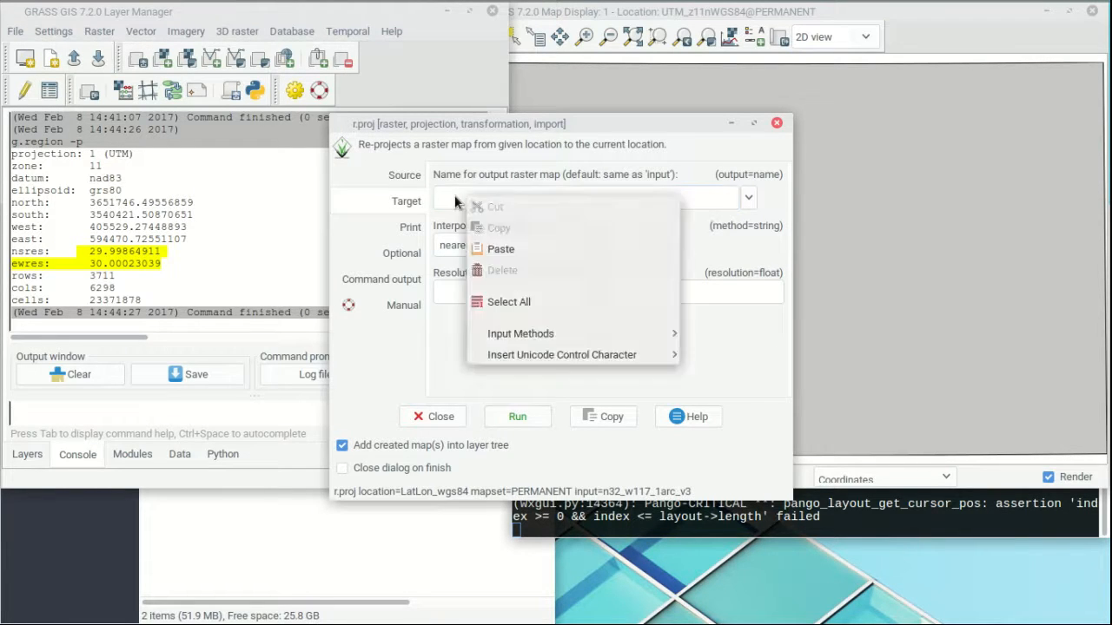
click(499, 249)
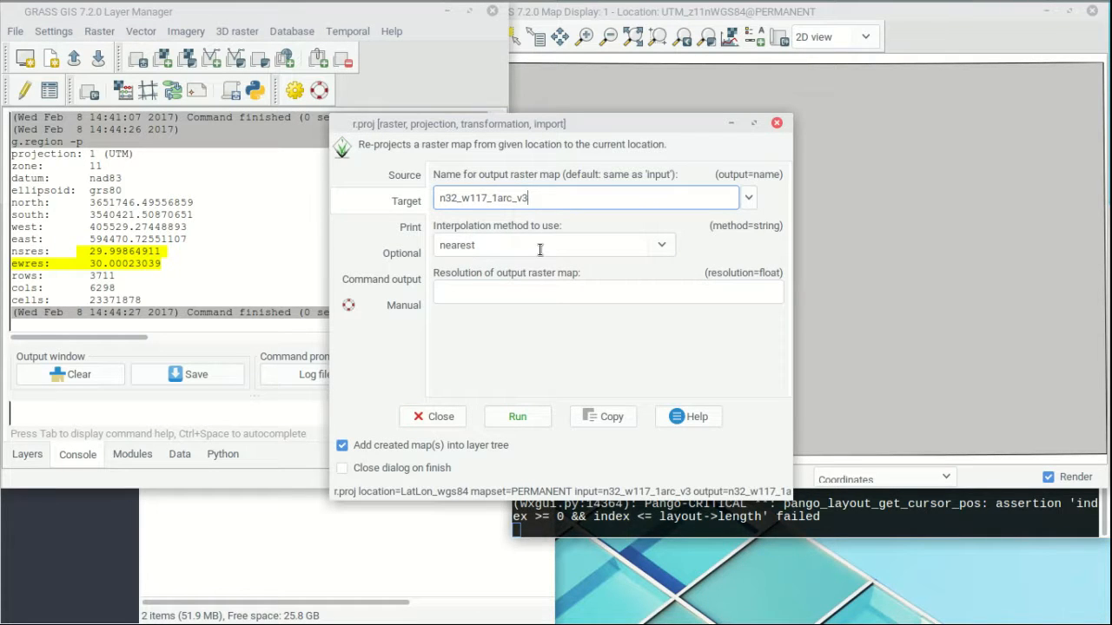
Set the interpolation method to lanczos and the output resolution to 30, and run the reprojection of n32_w117_1arc_v3
click(662, 246)
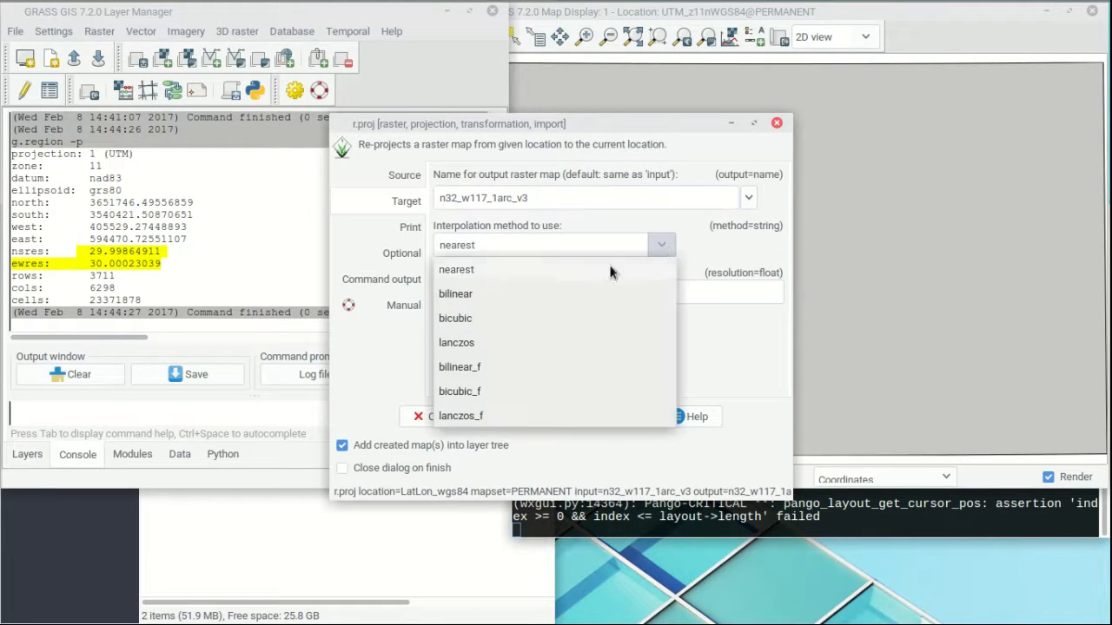
click(467, 346)
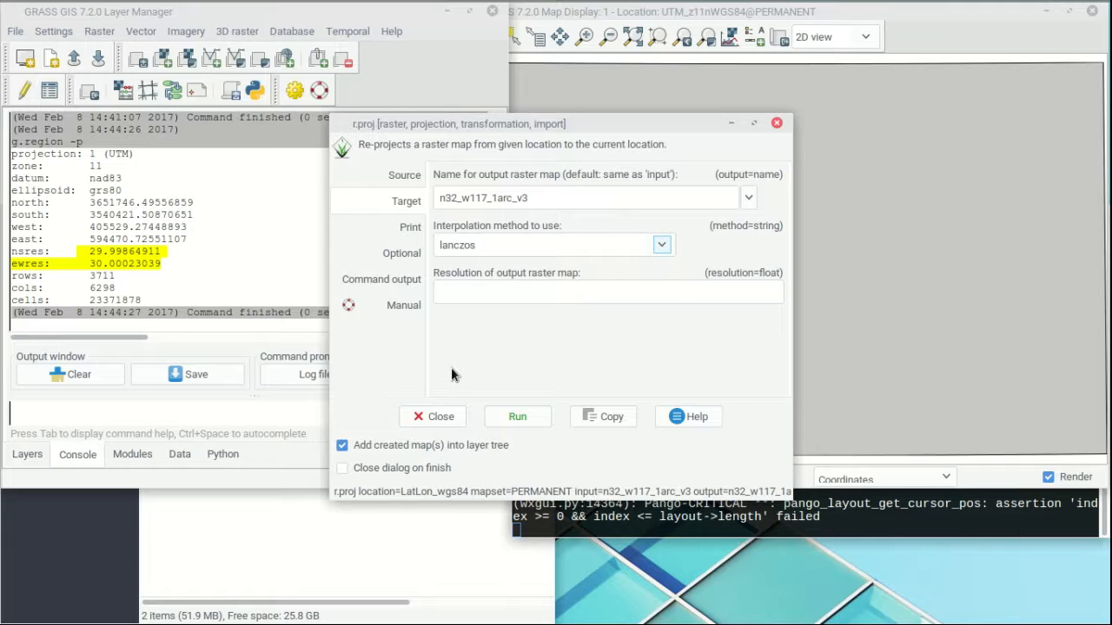
click(461, 245)
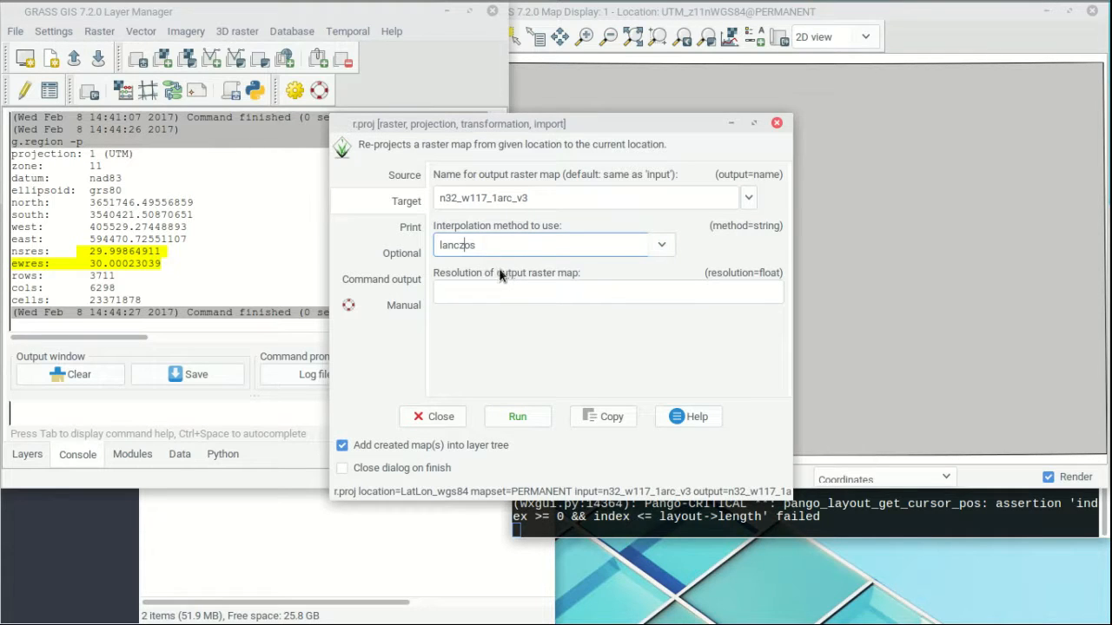
click(509, 292)
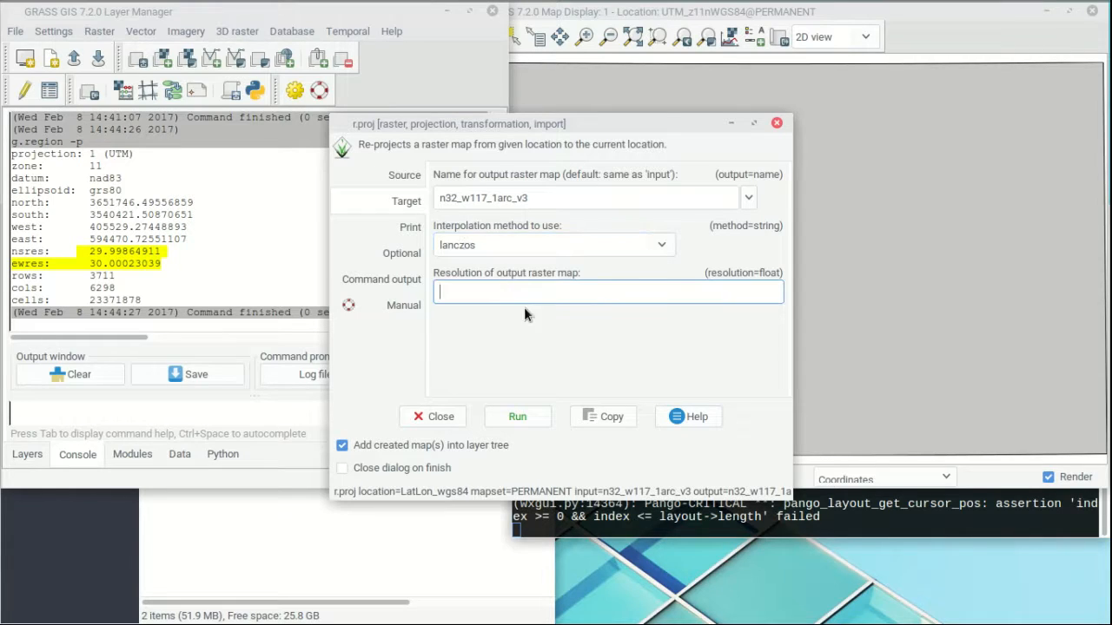
text(30)
click(520, 417)
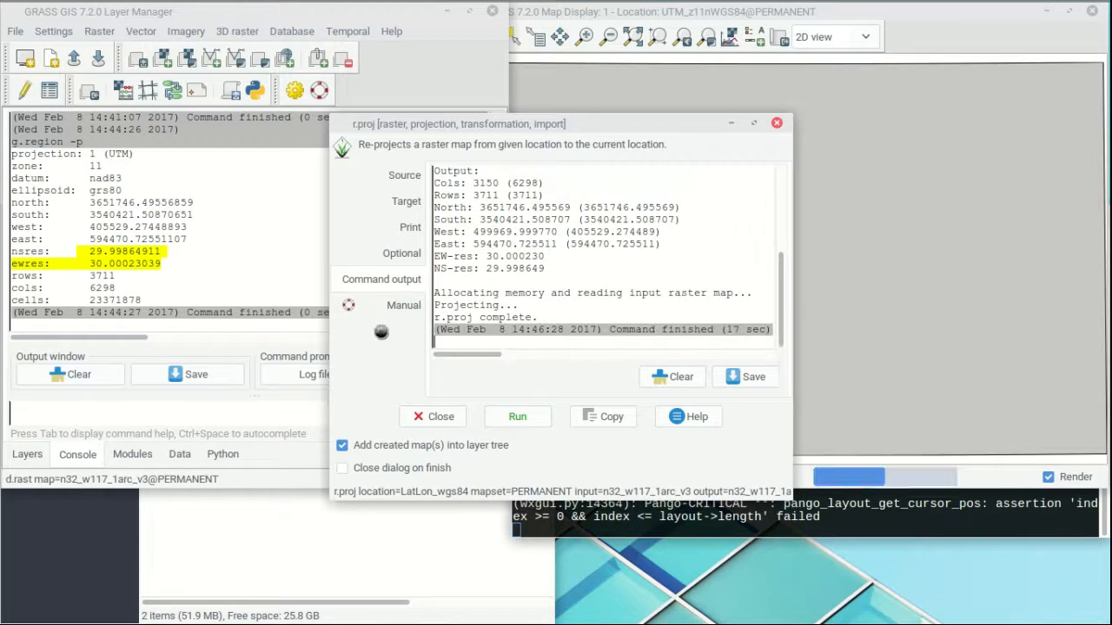
Change the r.proj input raster to n32_w118_1arc_v3 from the PERMANENT mapset of LatLon_wgs84
drag(667, 122, 292, 215)
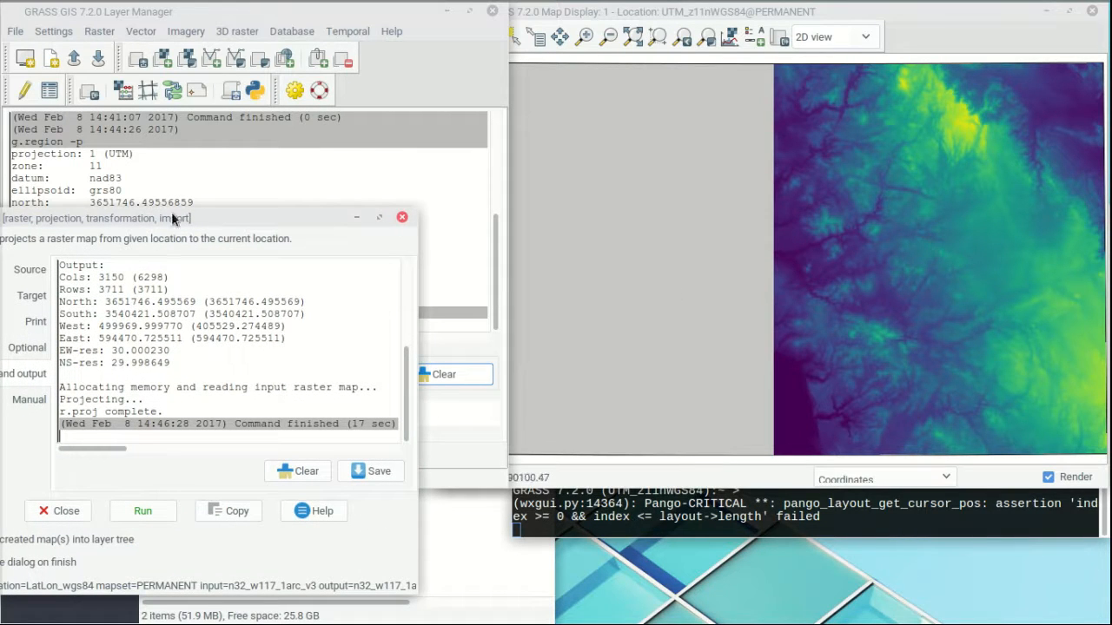
drag(172, 218, 436, 107)
click(294, 160)
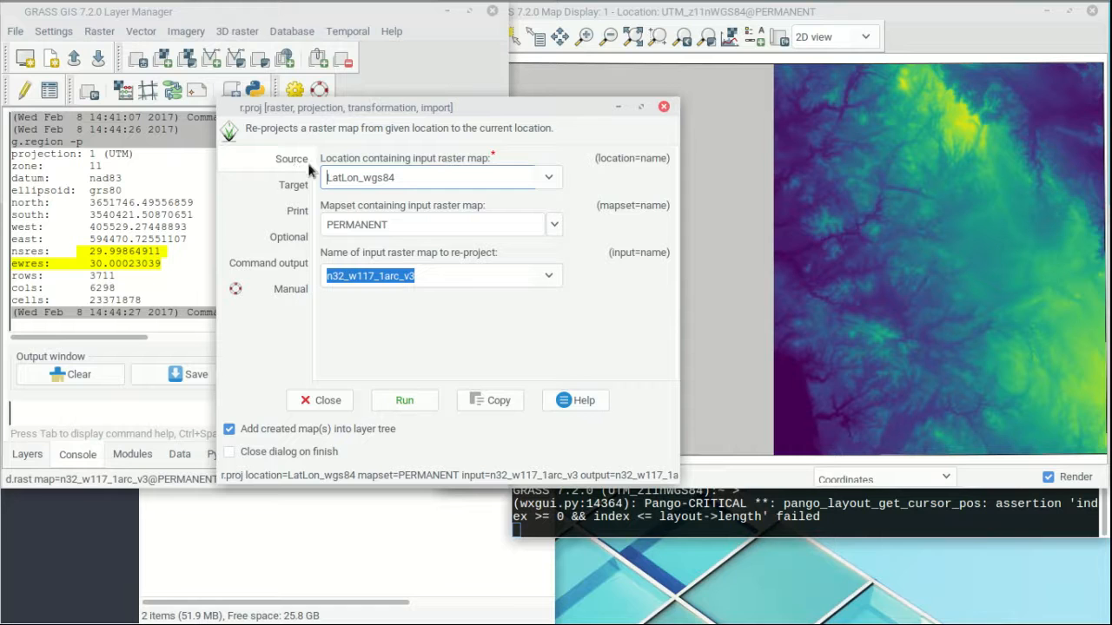
mouse_move(475, 109)
mouse_down()
mouse_move(477, 121)
mouse_move(465, 111)
mouse_up()
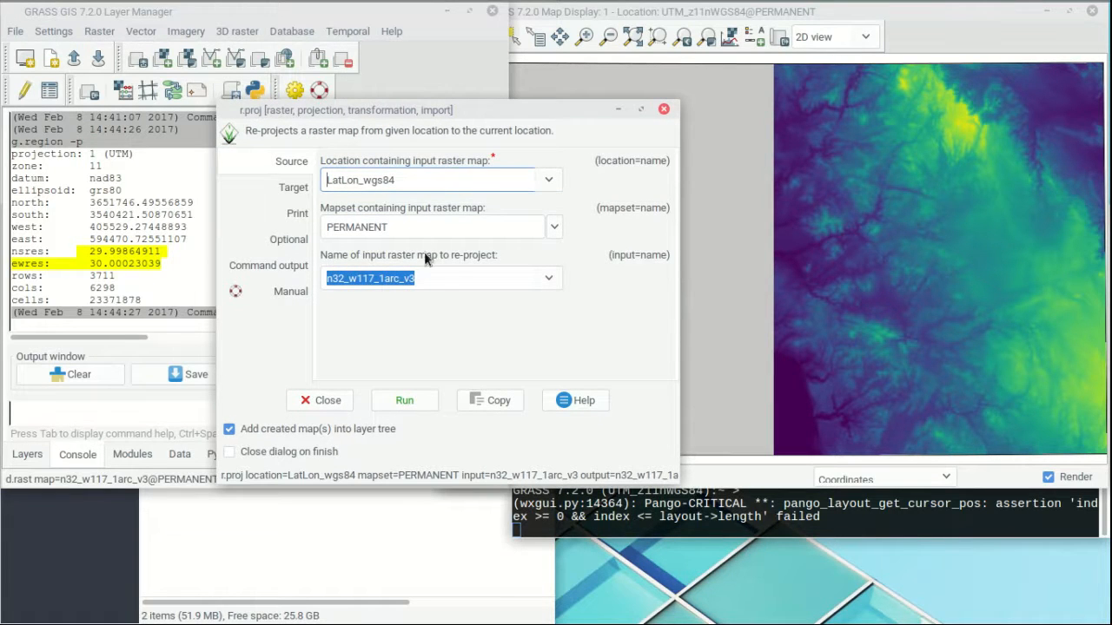
click(548, 279)
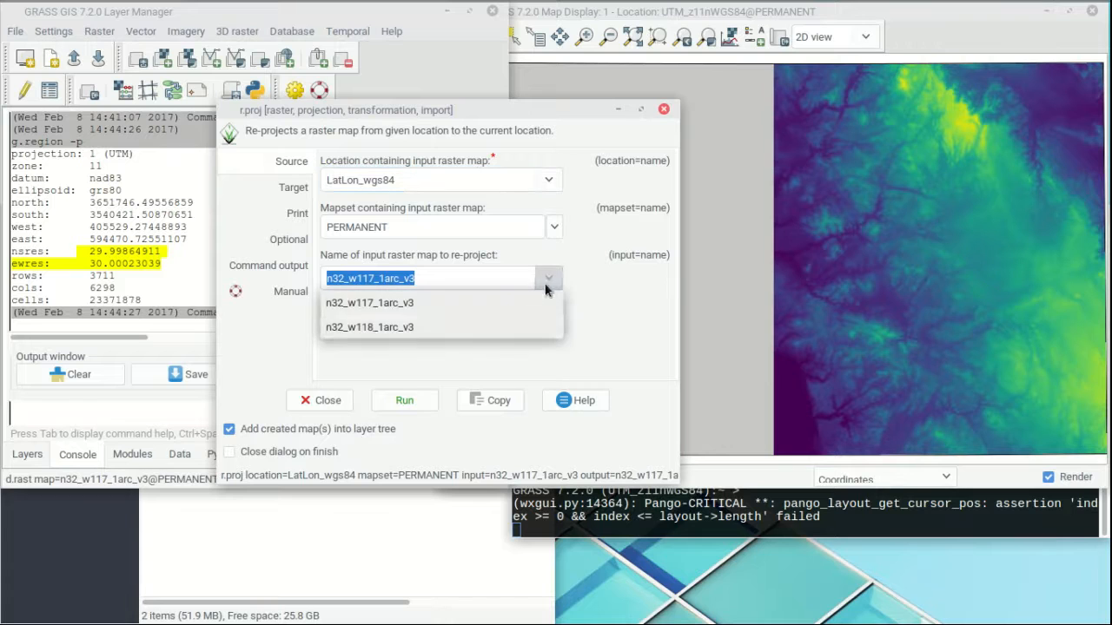
click(410, 329)
Replace the output raster name with the copied input name n32_w118_1arc_v3 and run the reprojection
drag(417, 280, 311, 268)
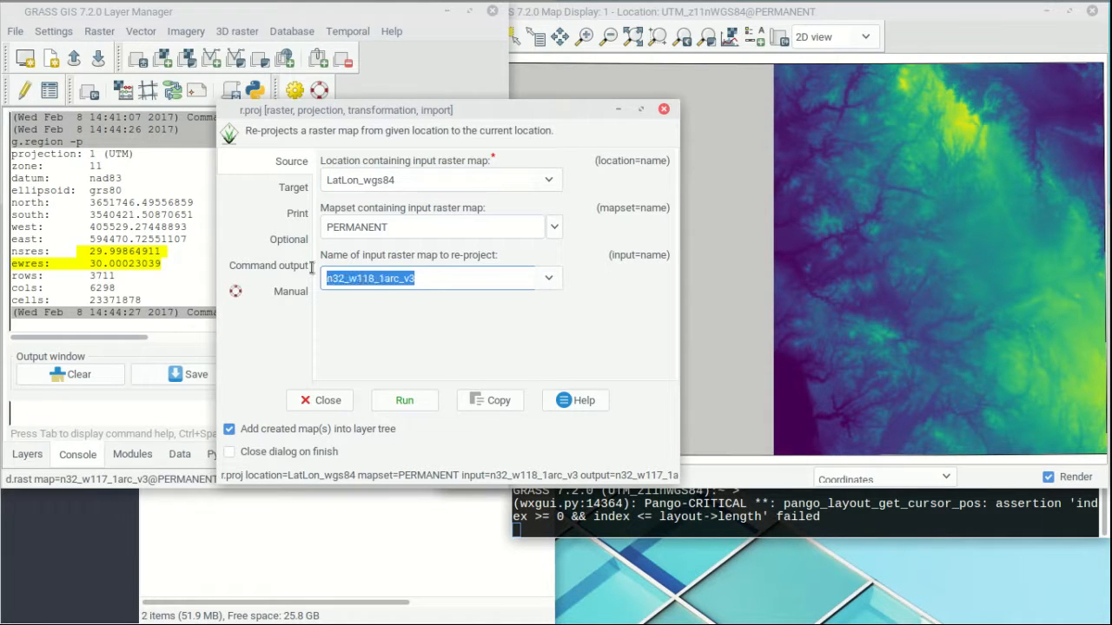
right_click(356, 287)
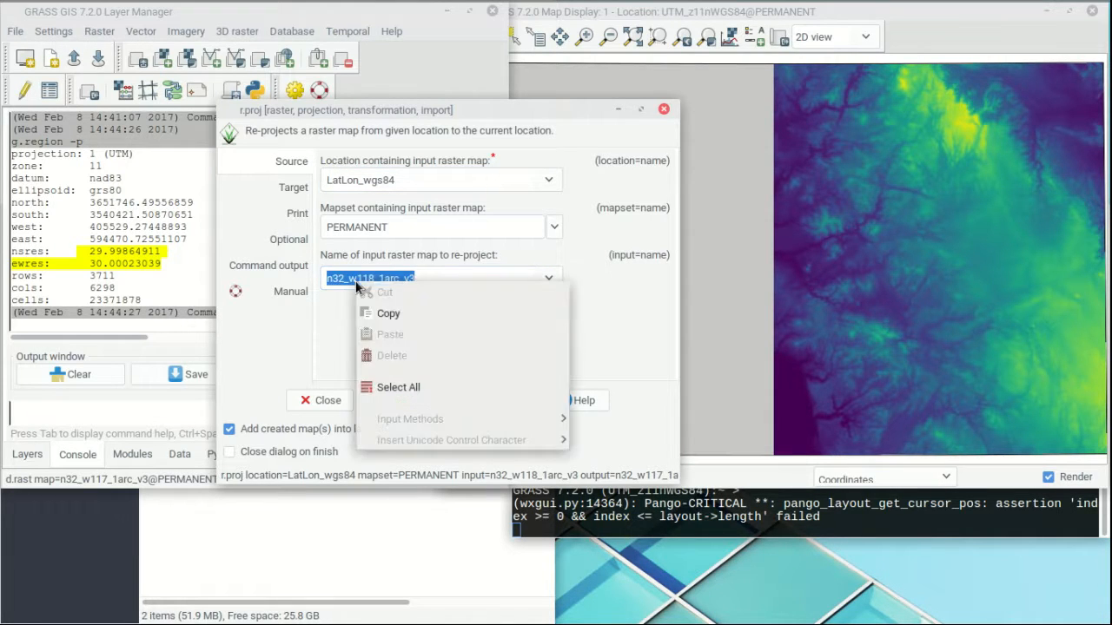
click(398, 311)
click(294, 196)
click(495, 190)
click(293, 184)
key(BackSpace)
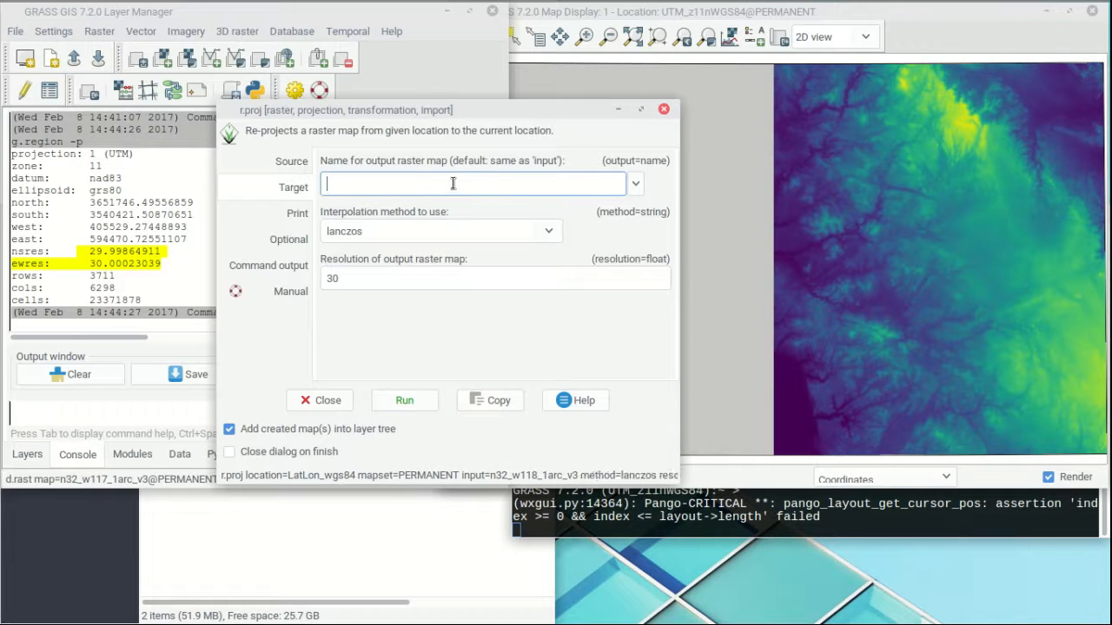
right_click(451, 185)
click(485, 234)
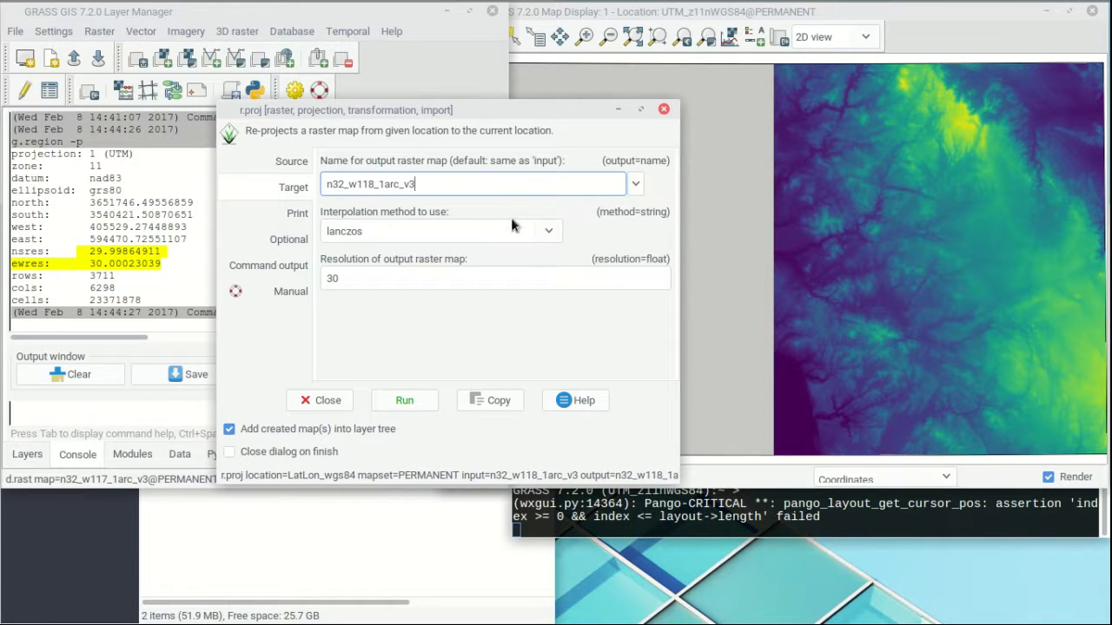
click(423, 405)
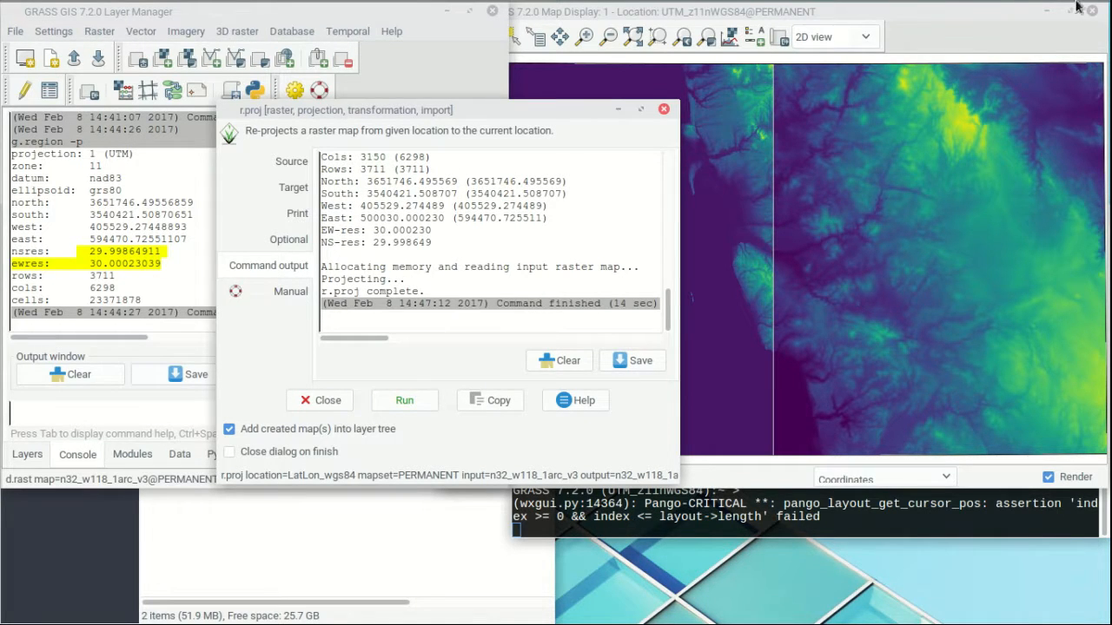
click(1007, 40)
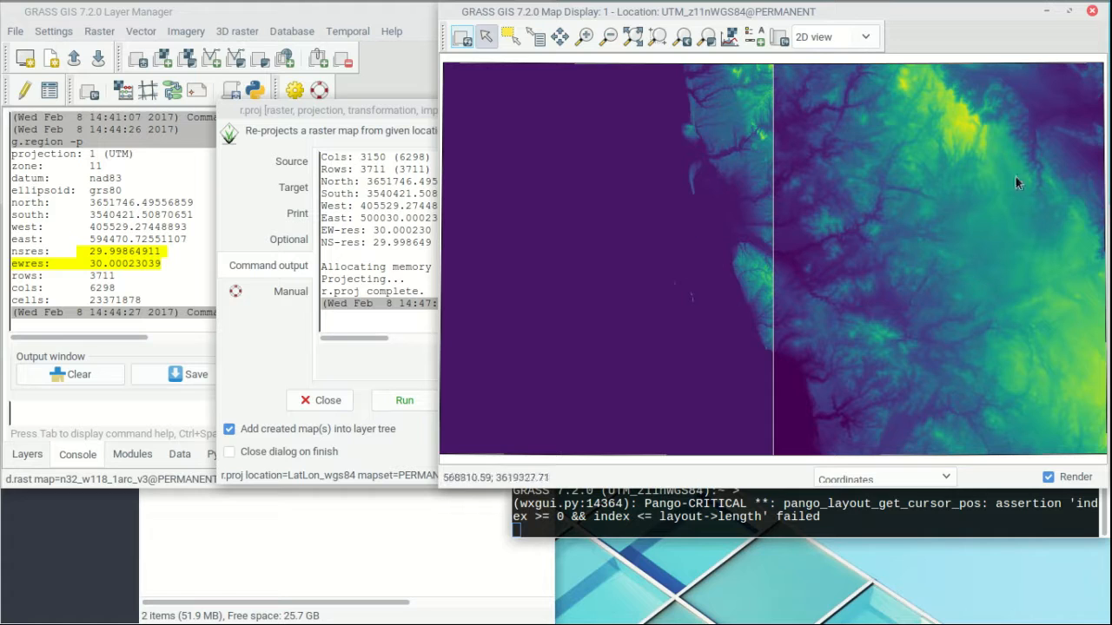
Set up an r.patch operation with n32_w118_1arc_v3 and n32_w117_1arc_v3 from PERMANENT as the rasters to patch together
click(28, 454)
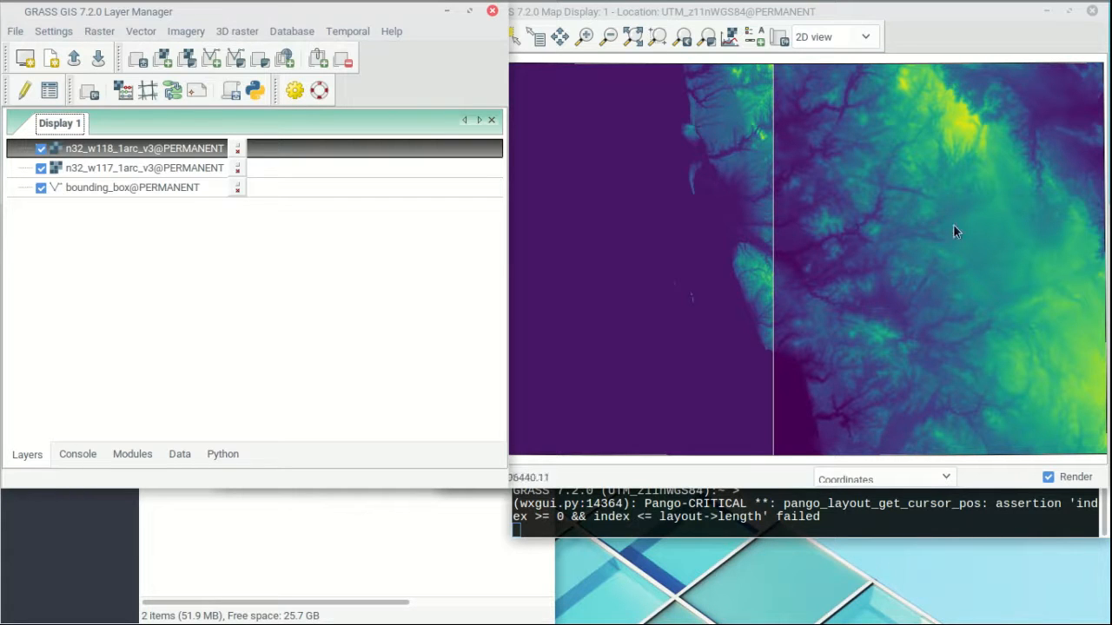
click(110, 35)
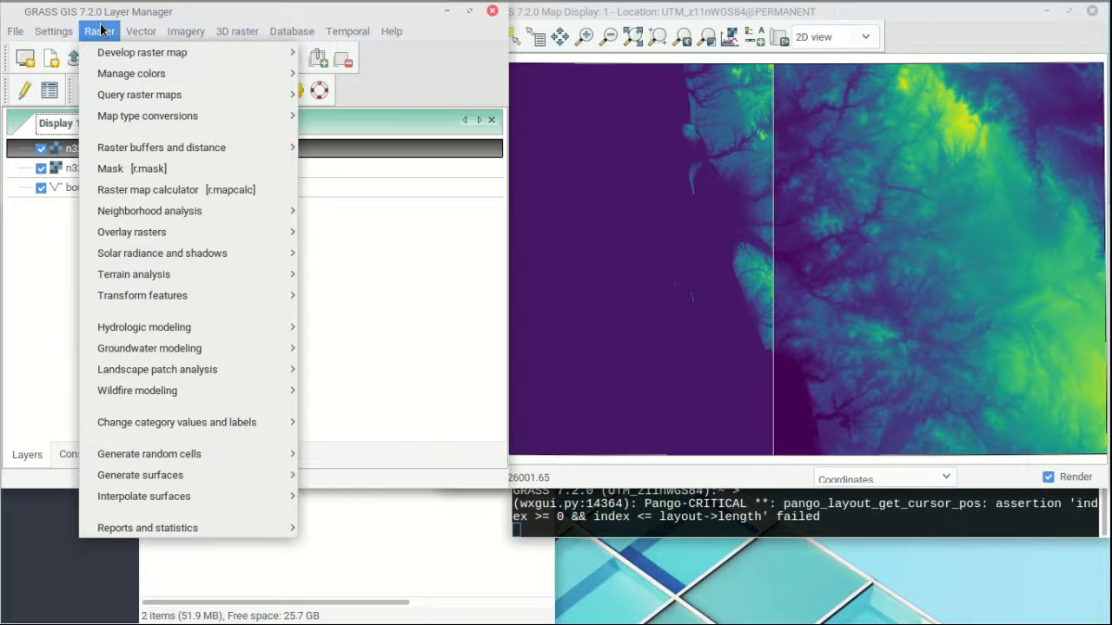
mouse_move(212, 103)
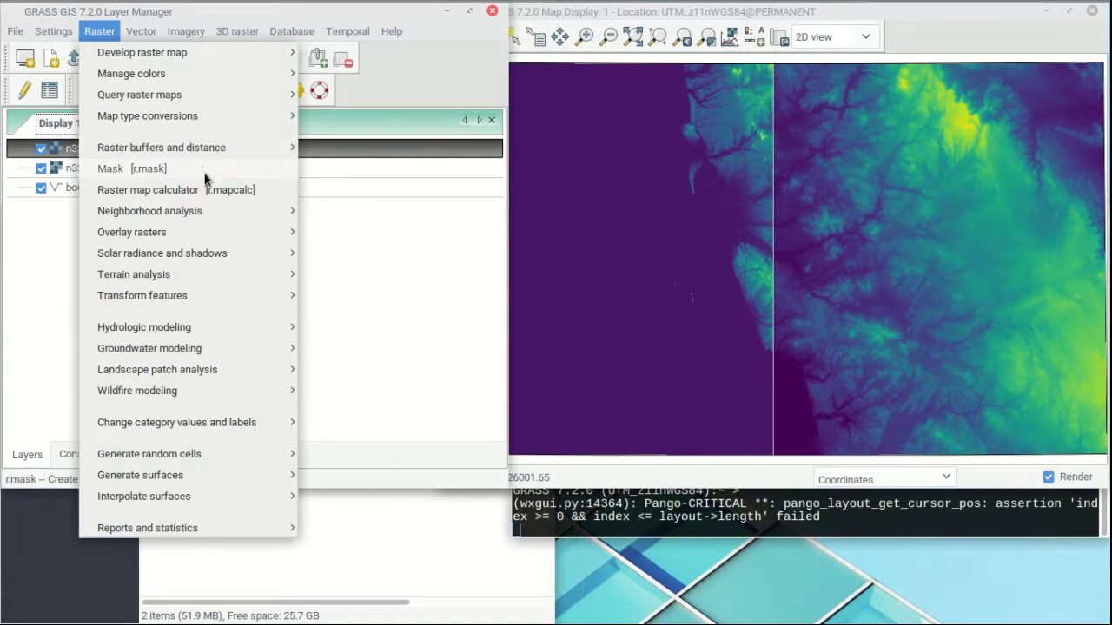
mouse_move(186, 228)
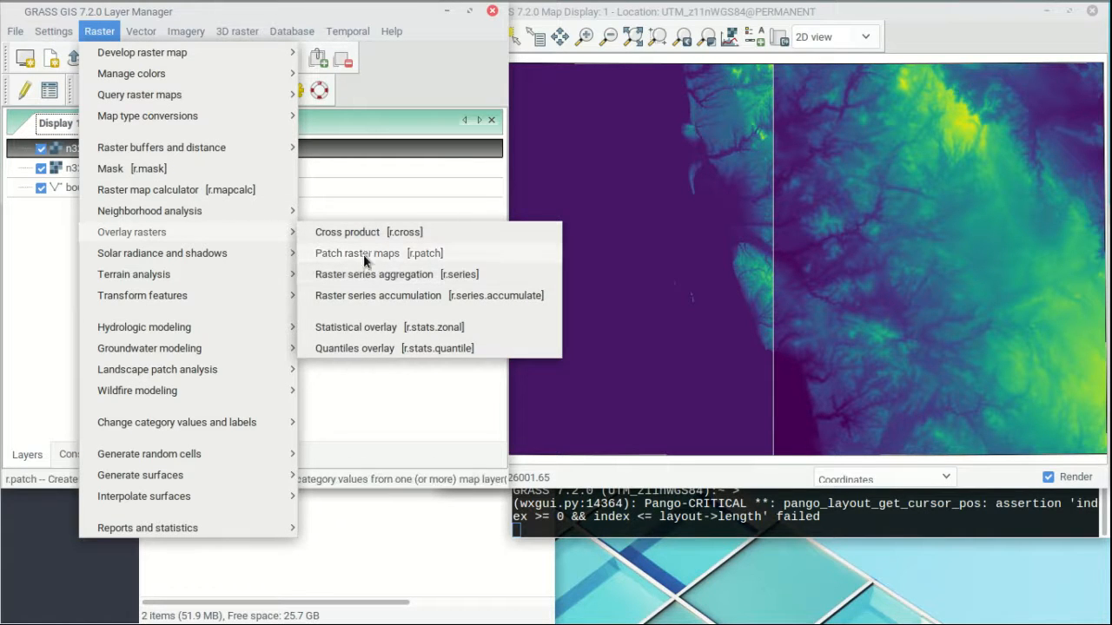
click(439, 259)
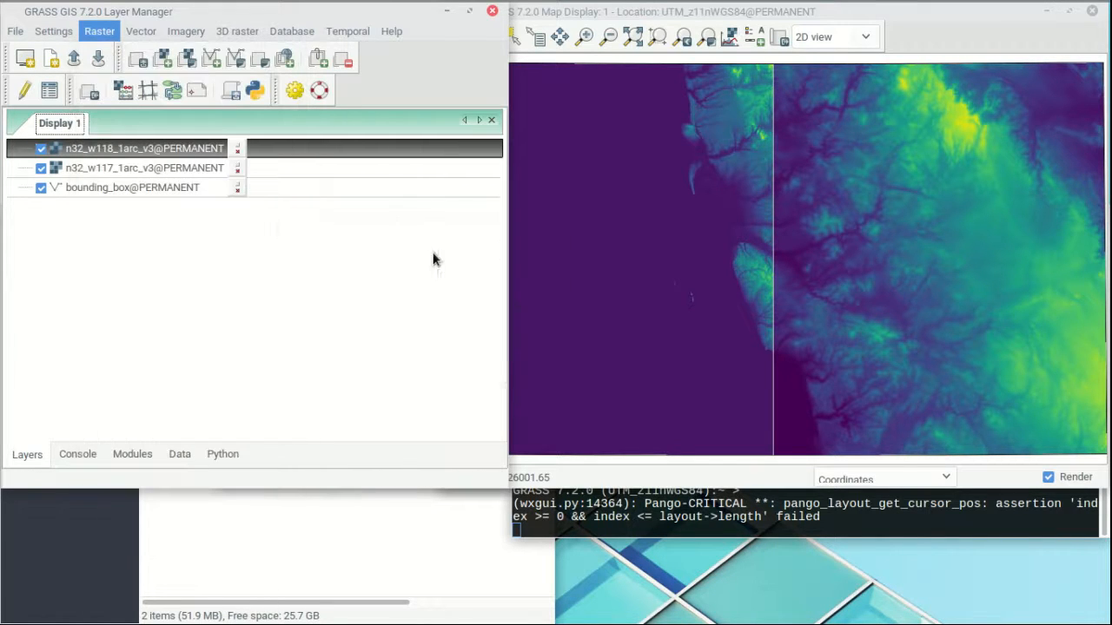
drag(566, 139, 530, 146)
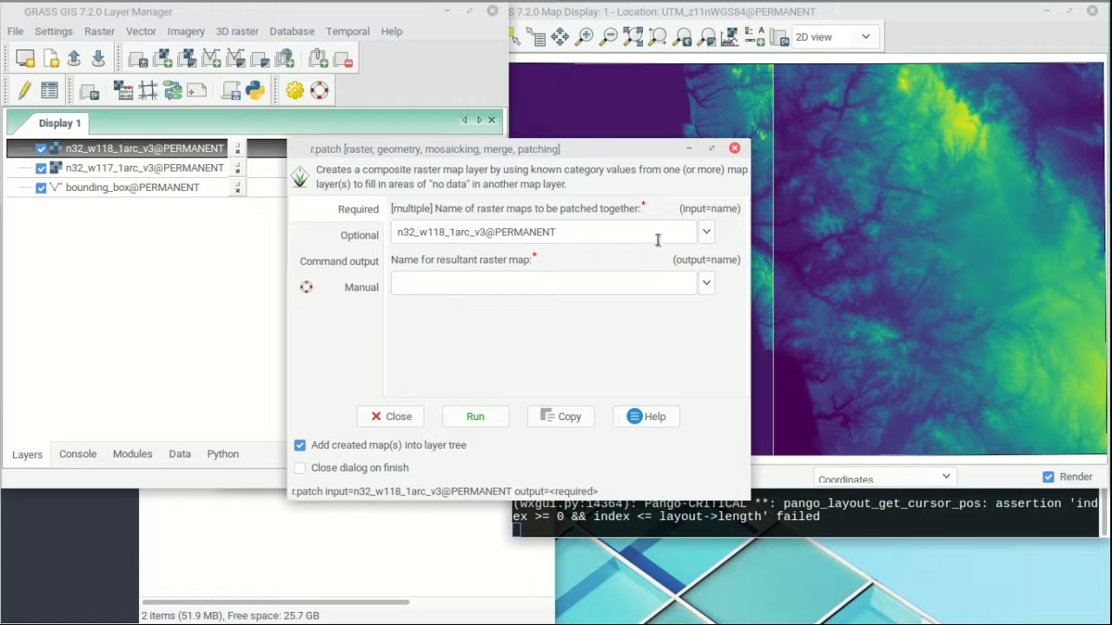
click(704, 235)
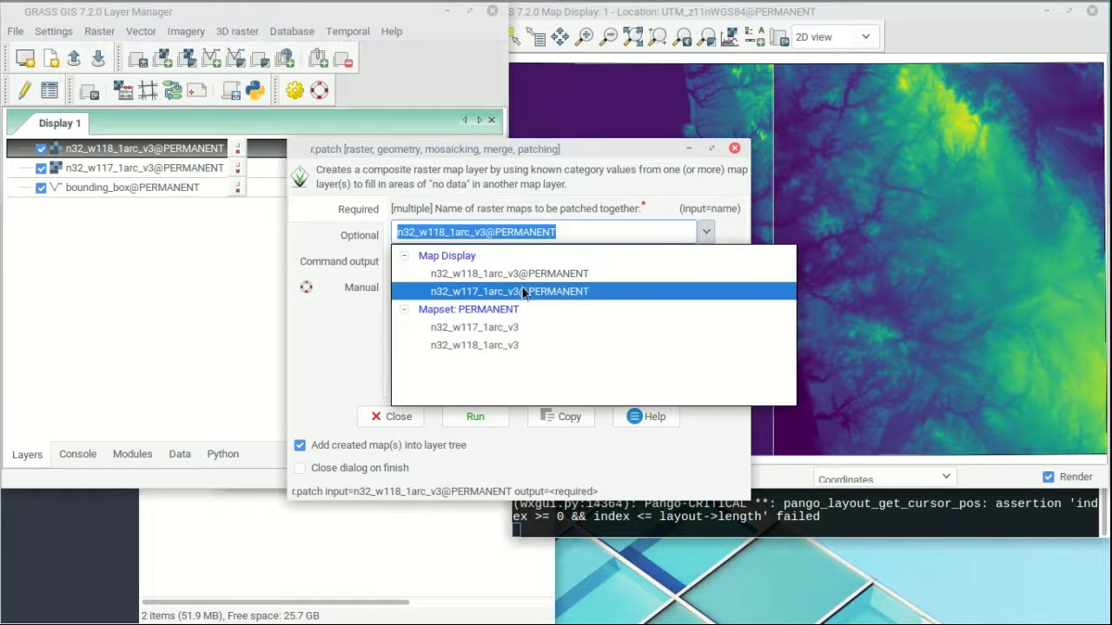
click(574, 287)
click(564, 234)
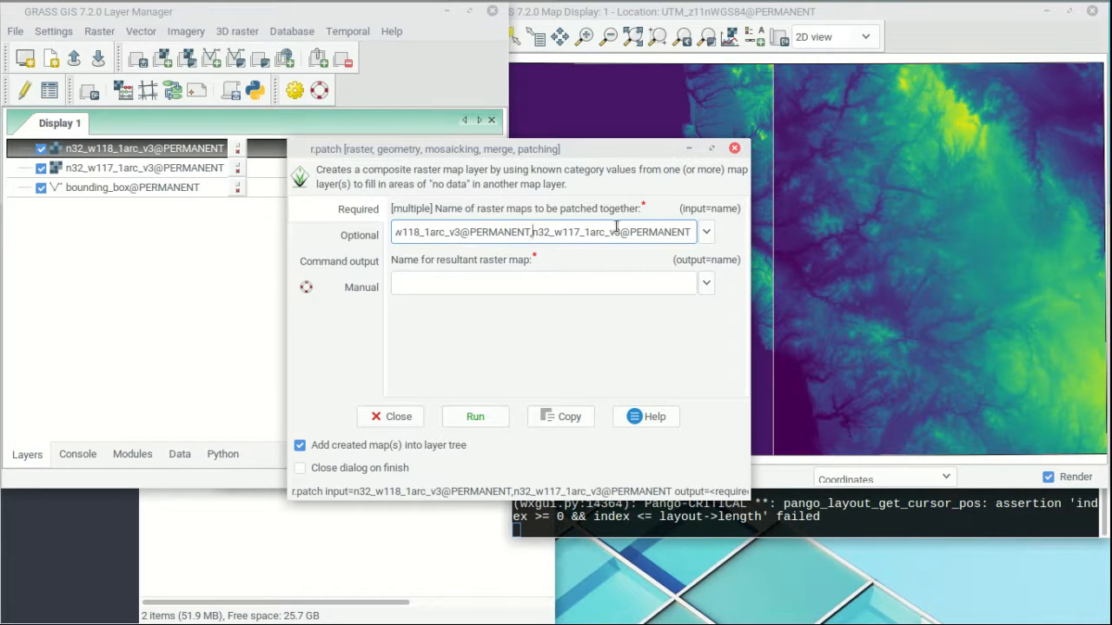
Name the resultant raster SD_SRTM_patched and run r.patch with the default optional settings
click(461, 288)
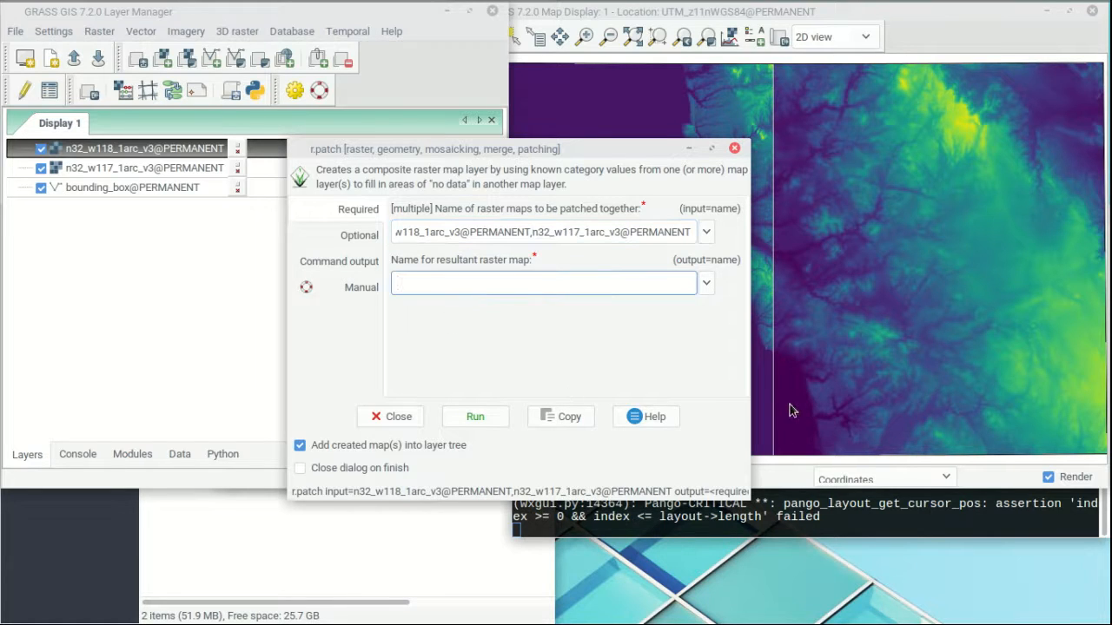
text(Sa)
text(_SRTM_patched)
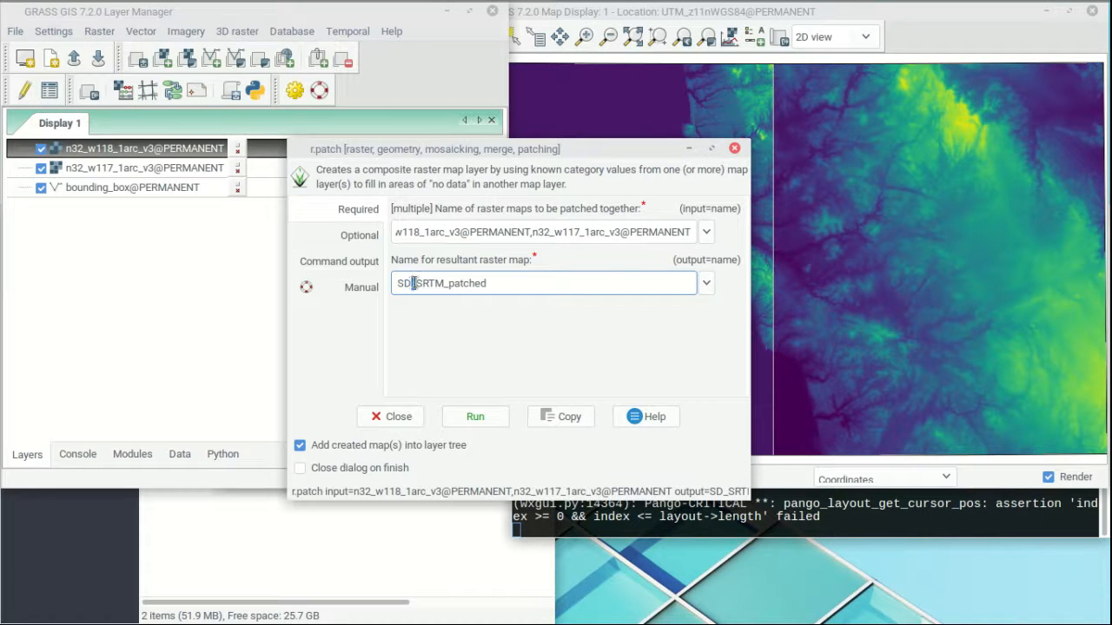
drag(449, 283, 443, 282)
click(500, 289)
click(340, 235)
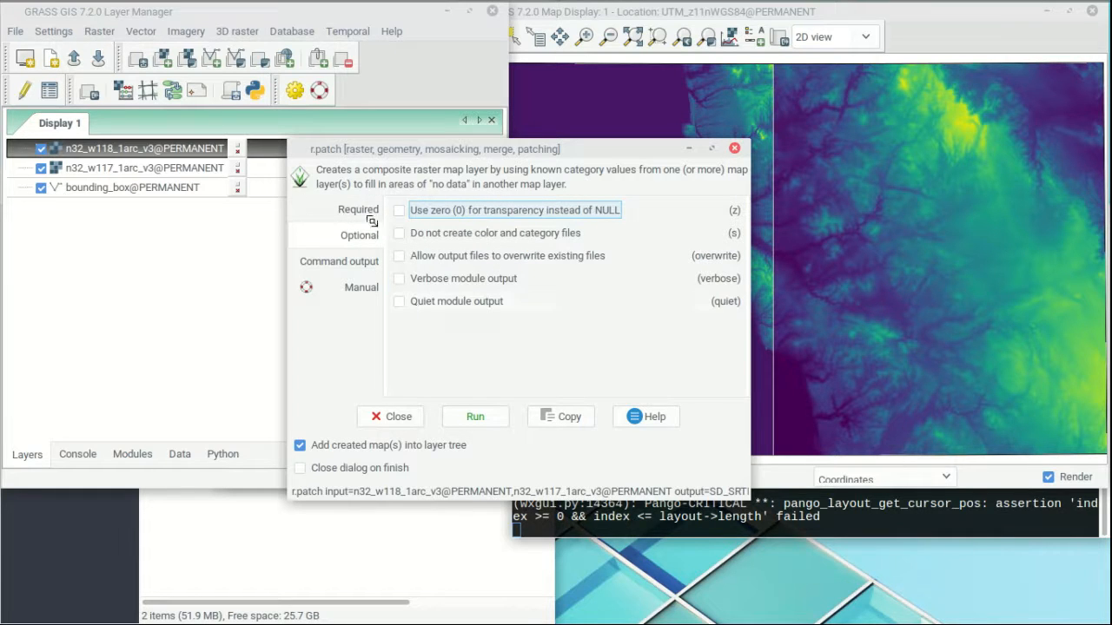
click(340, 218)
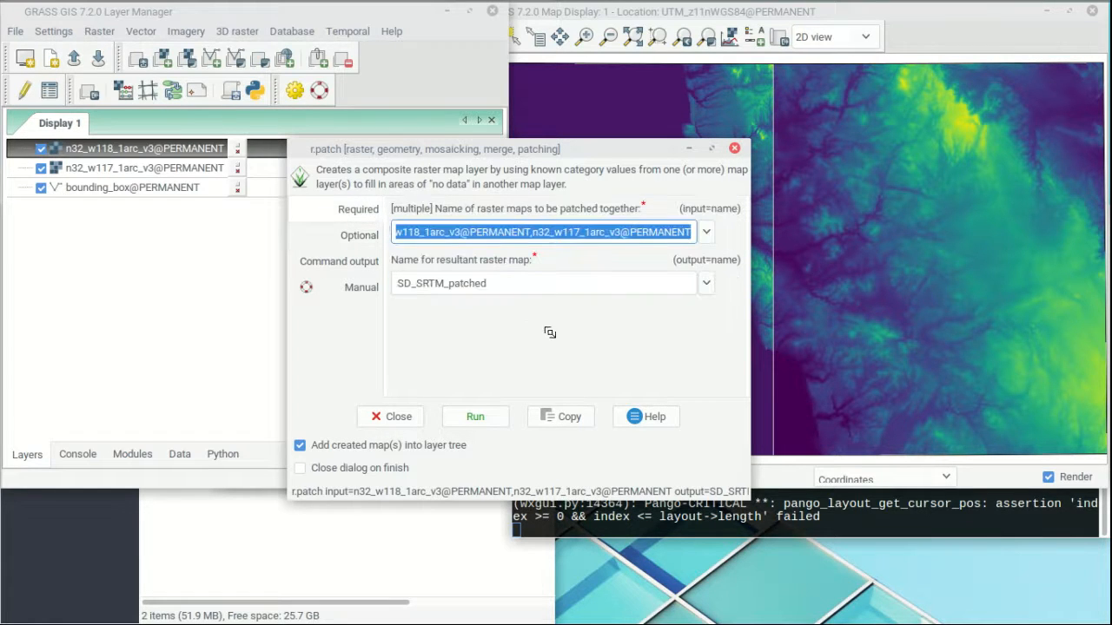
click(476, 417)
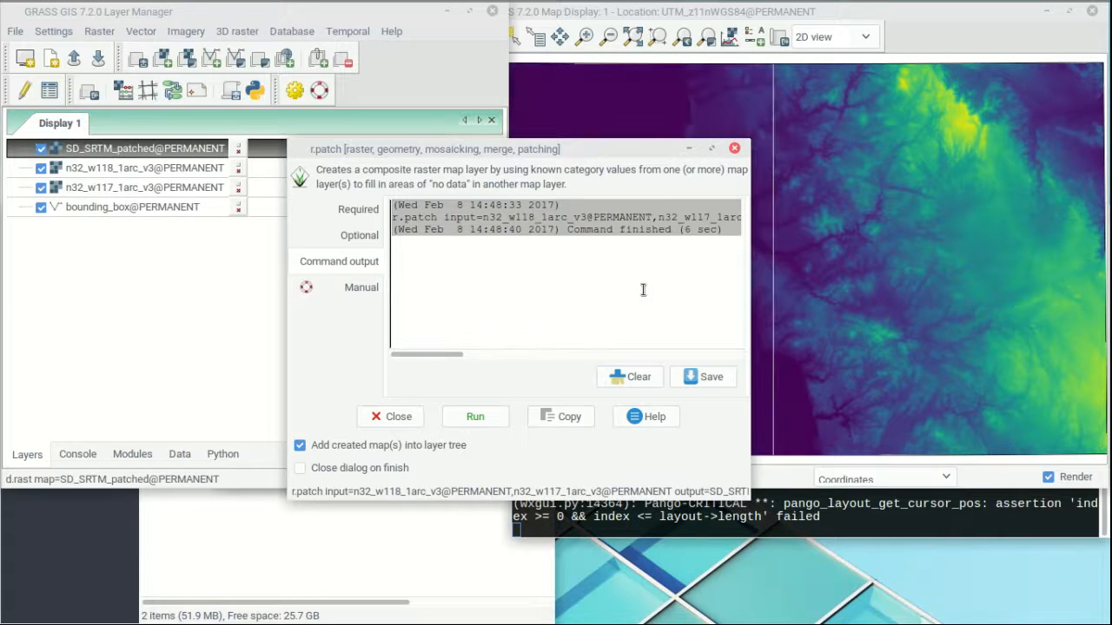
Bring the map display to the front and examine the SD_SRTM_patched raster
click(940, 34)
click(93, 271)
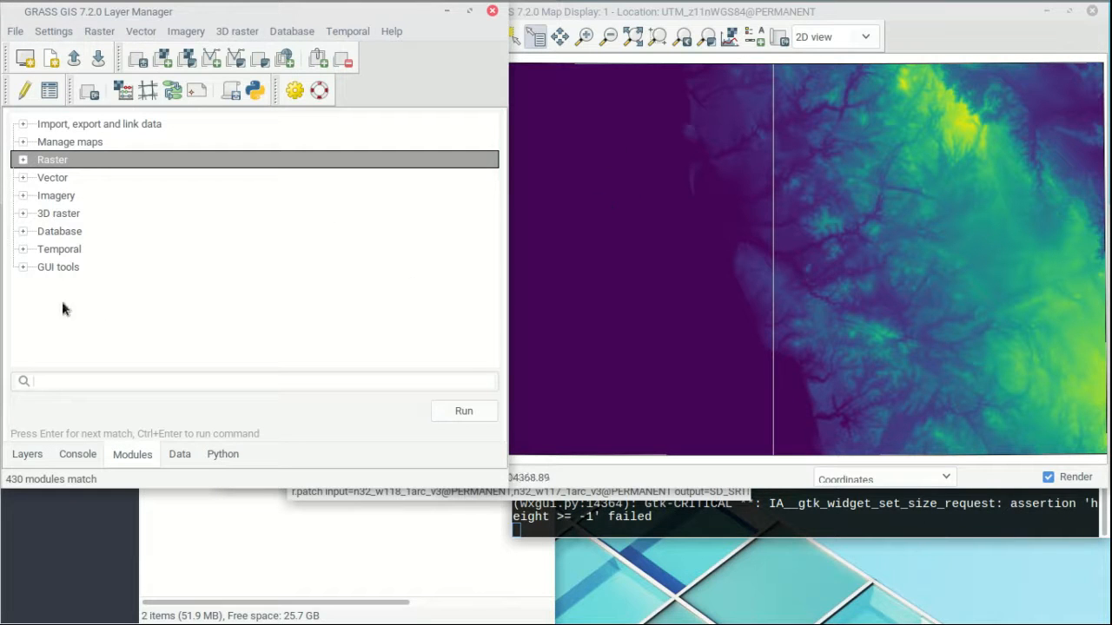
click(1038, 43)
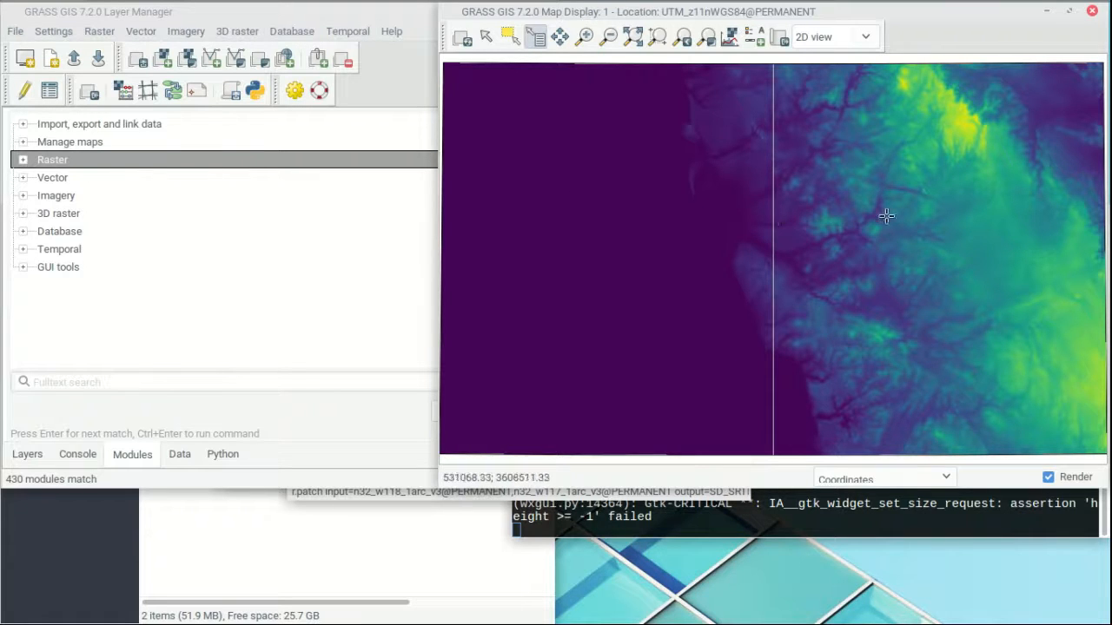
mouse_move(1092, 5)
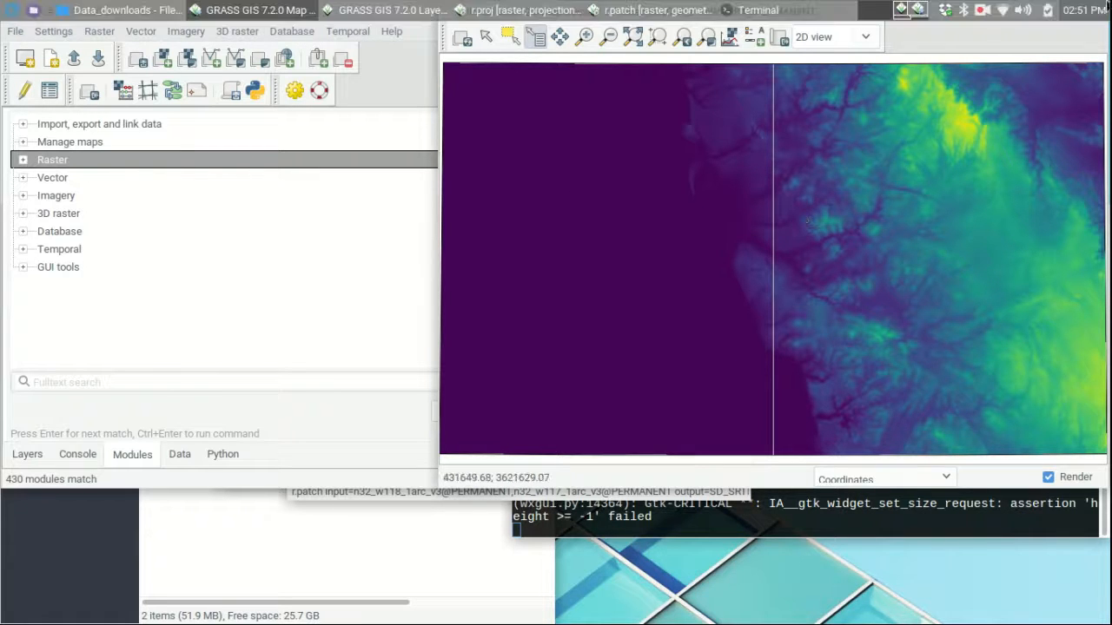